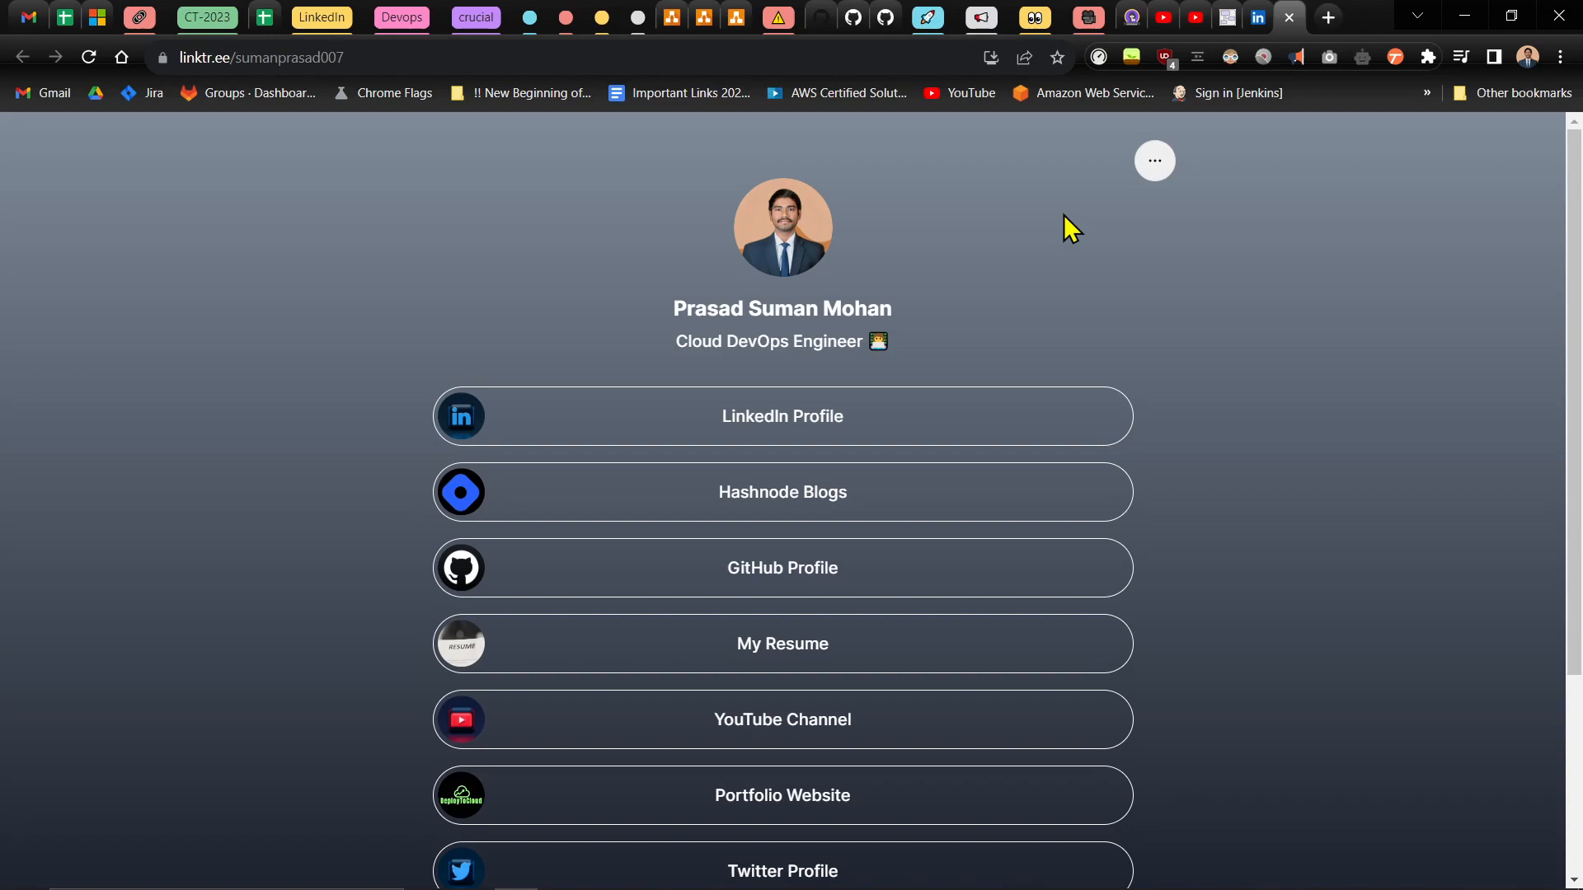
- Look over the example Linktree page, examining its list of profile links, social icons and page address
scroll(1071, 247, "down", 5)
scroll(1093, 289, "up", 5)
scroll(1214, 465, "down", 1)
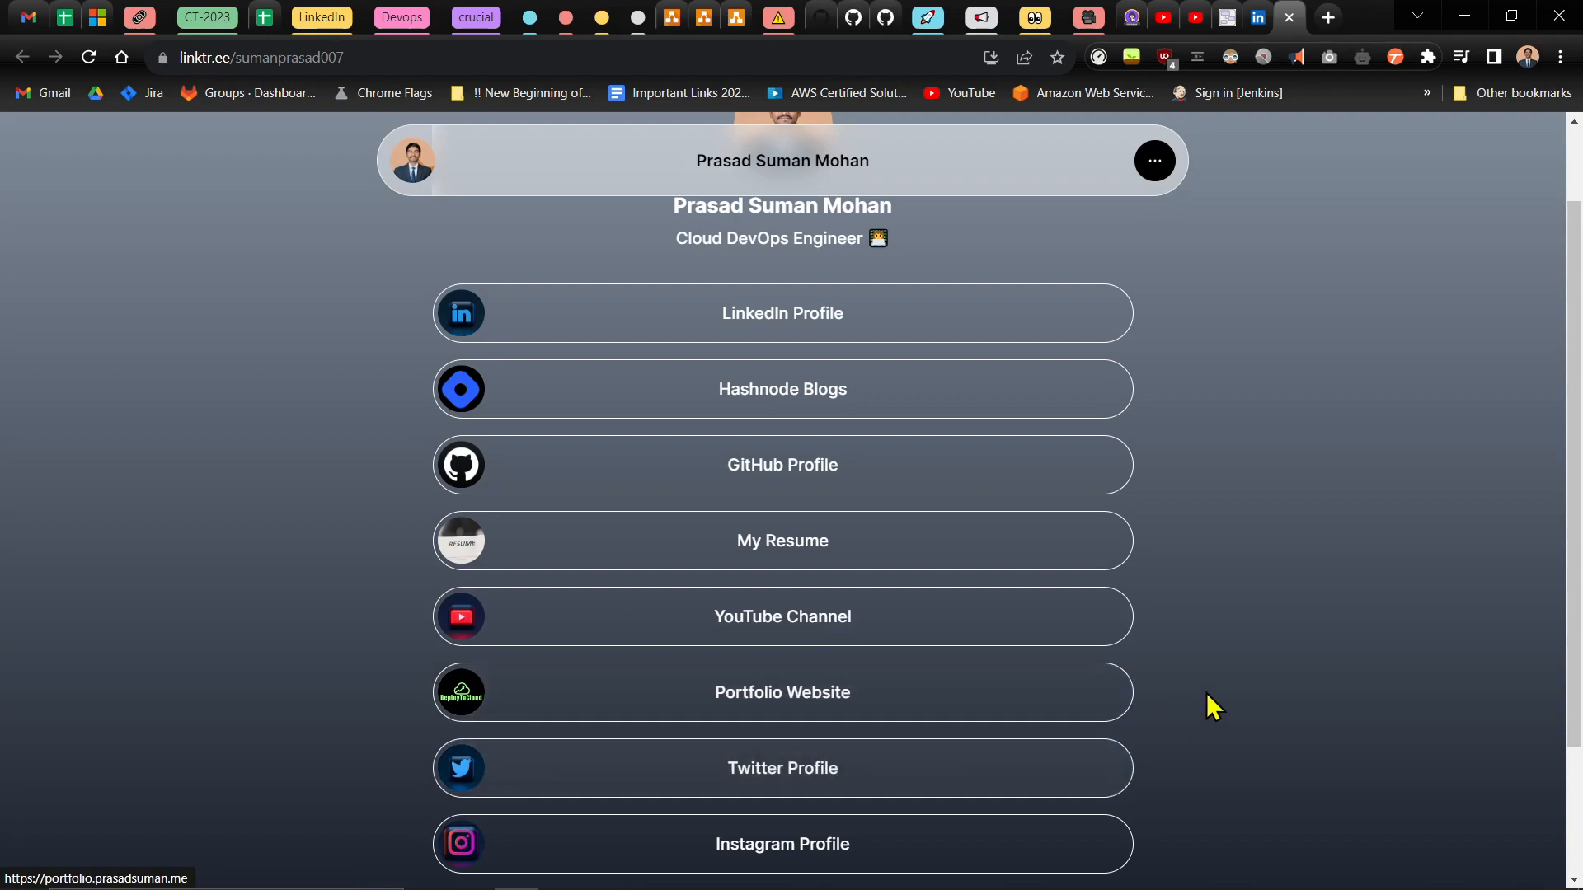
scroll(1253, 697, "up", 2)
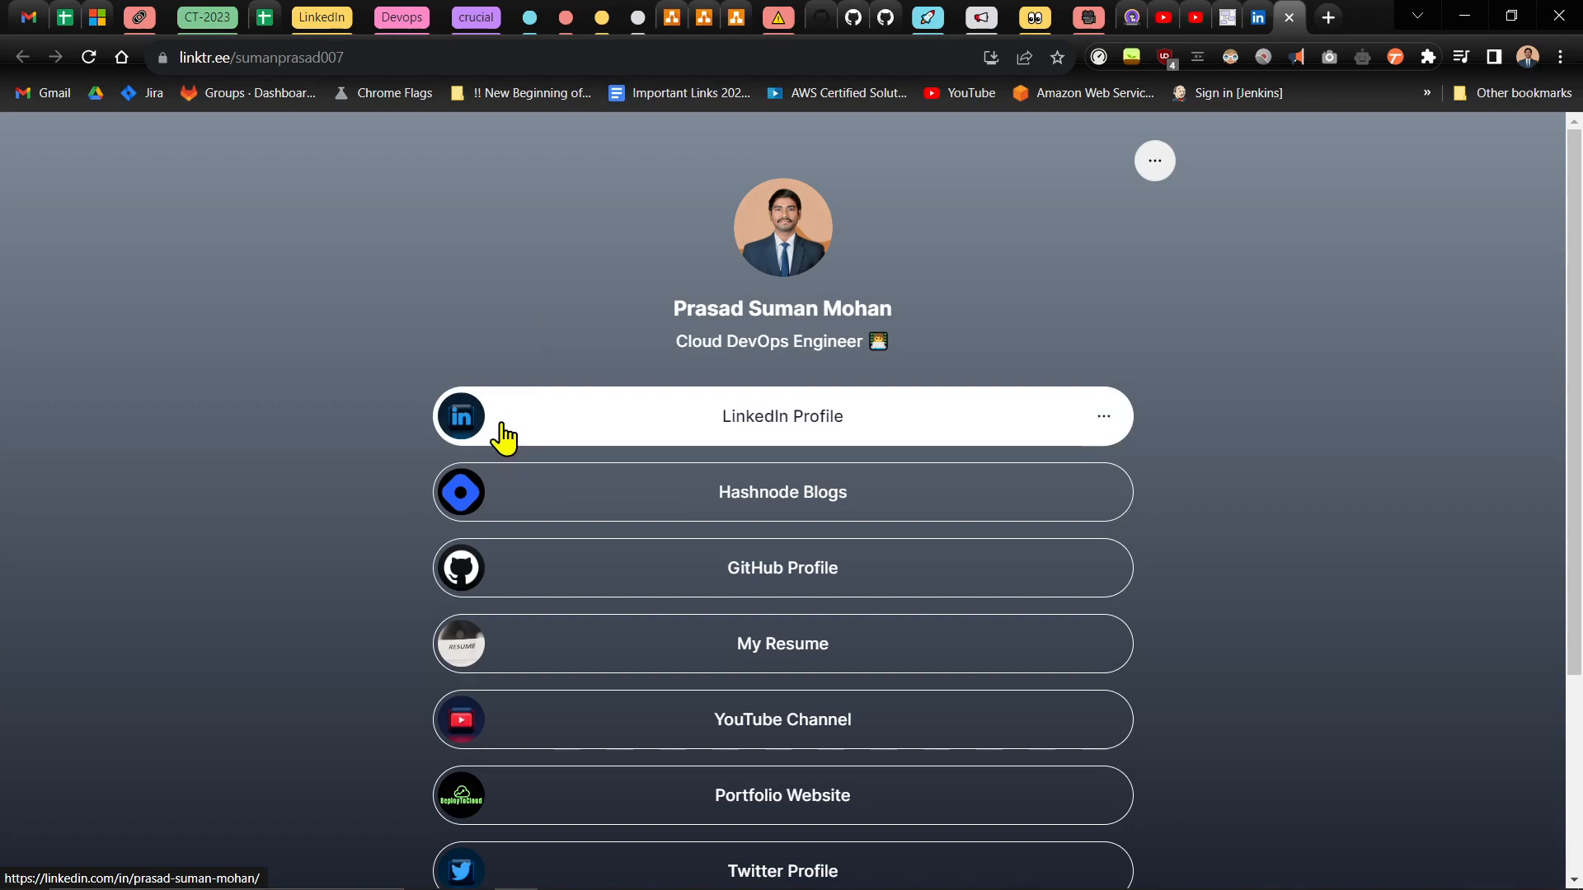
left_click(432, 60)
left_click(441, 60)
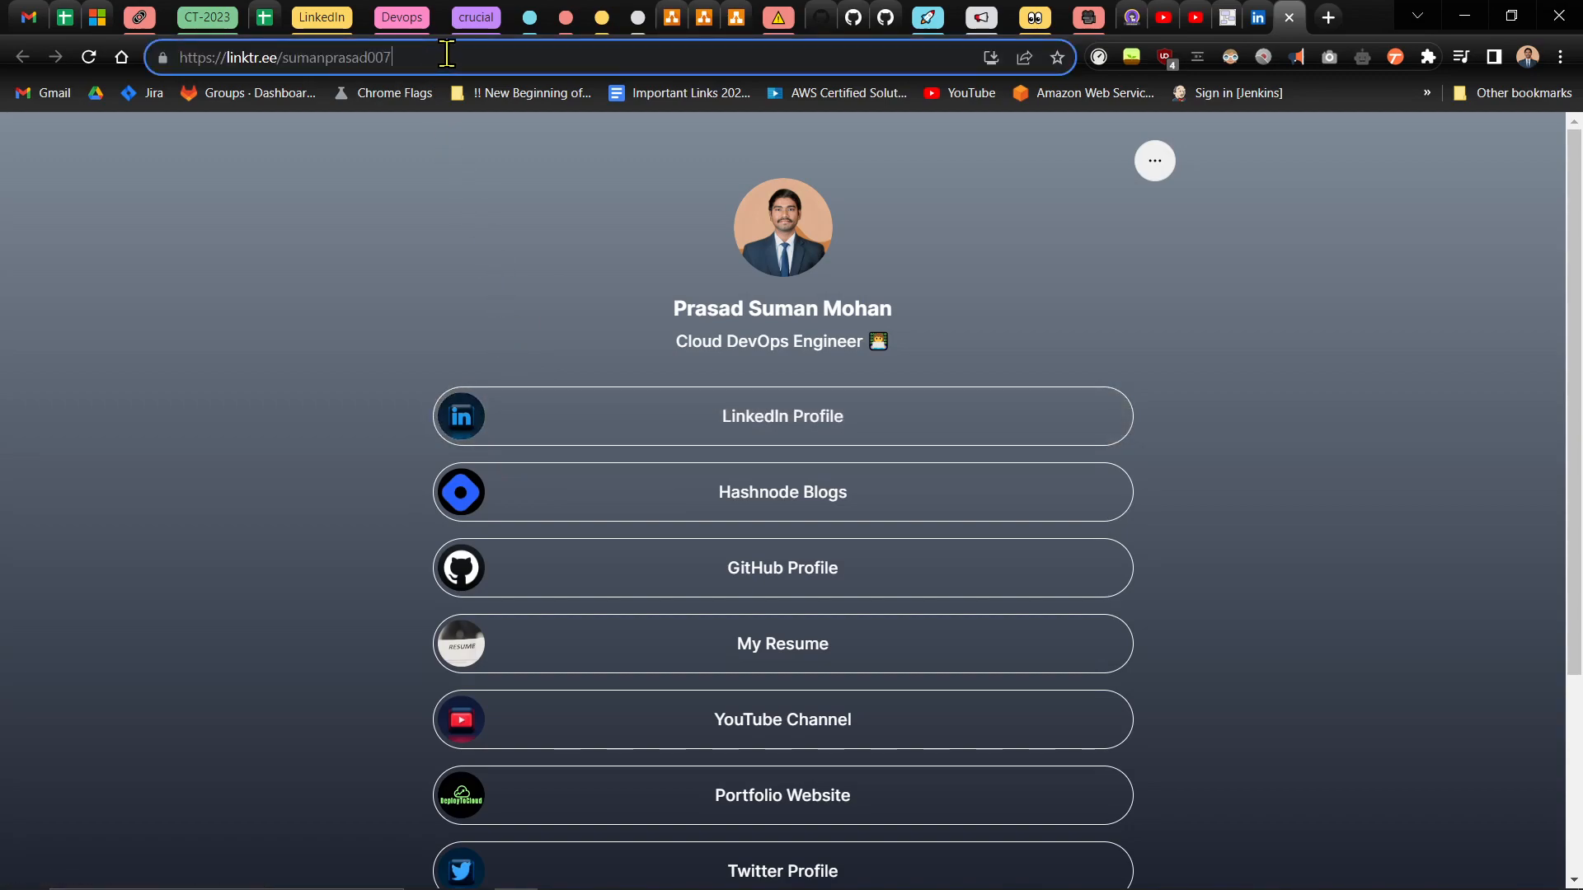
left_click_drag(462, 59, 138, 70)
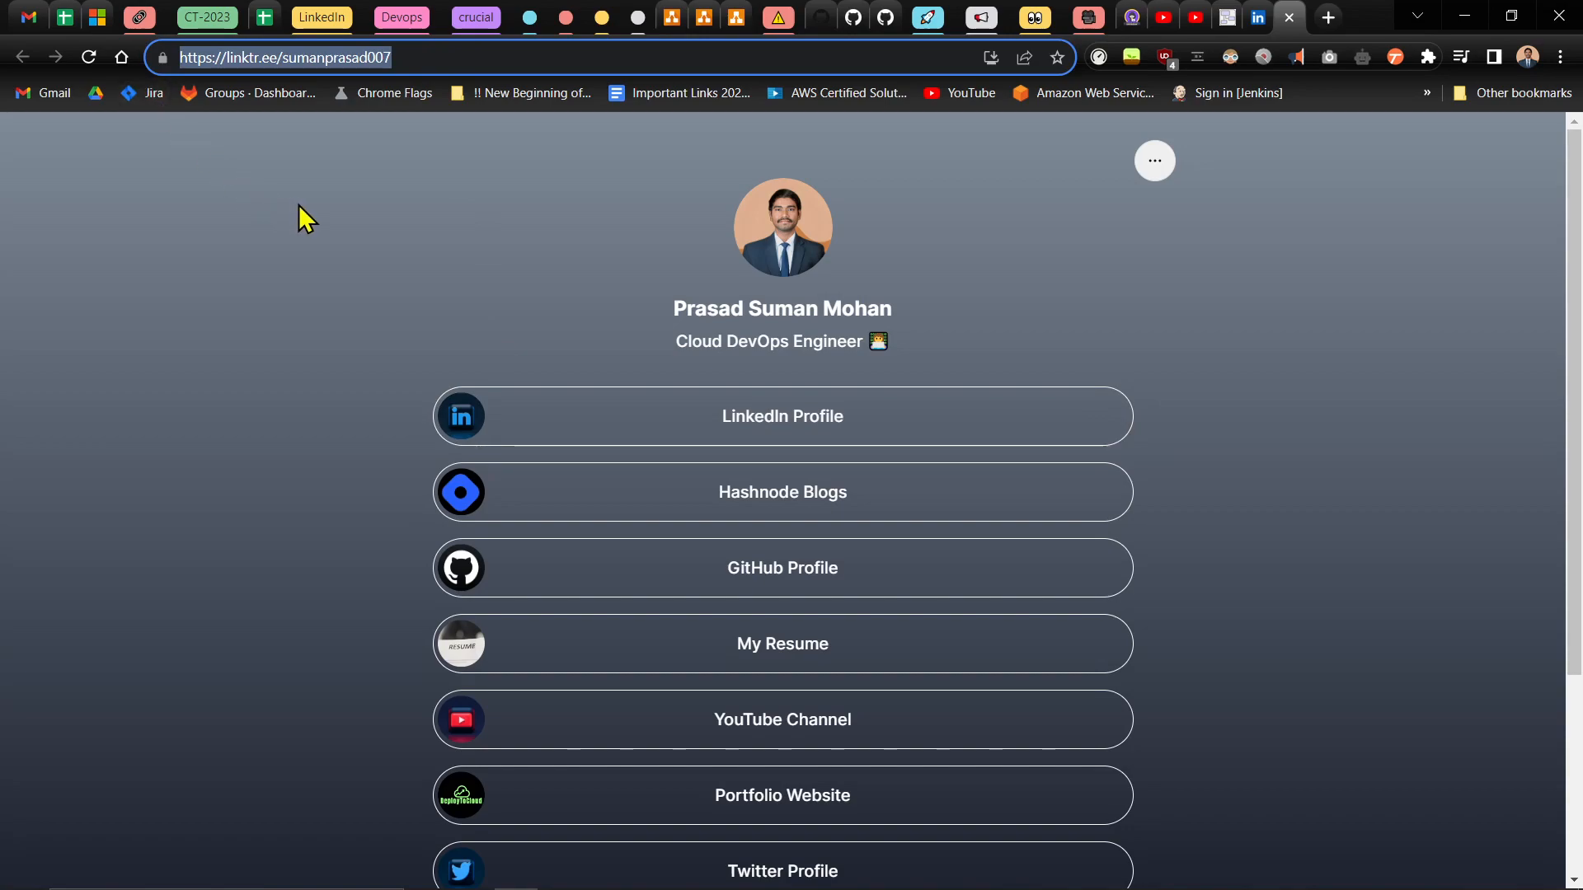
scroll(414, 230, "down", 3)
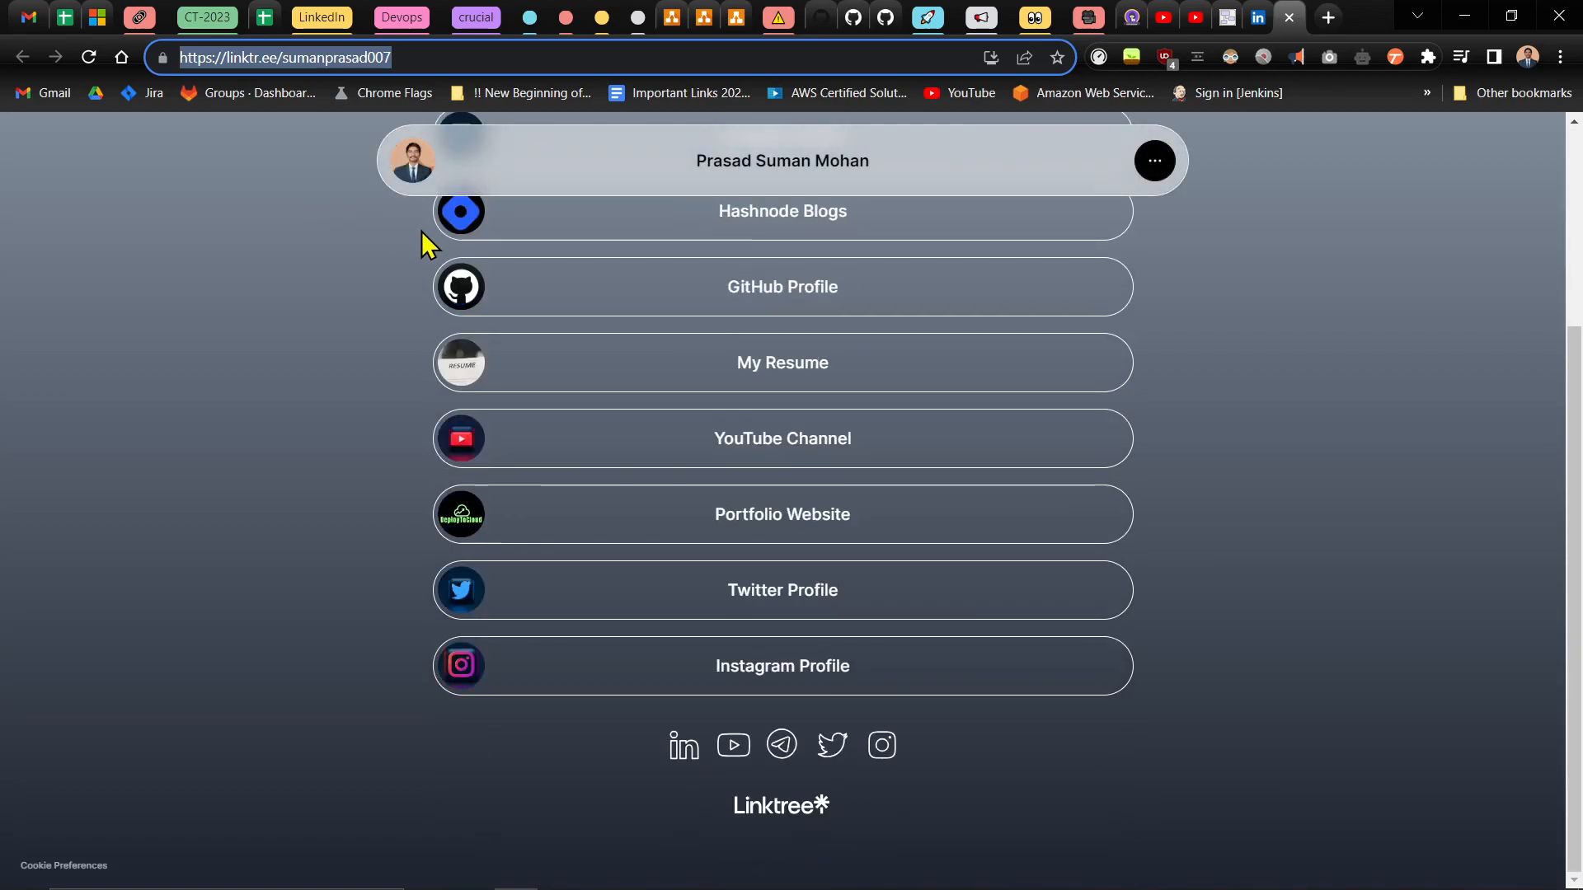
scroll(421, 231, "up", 2)
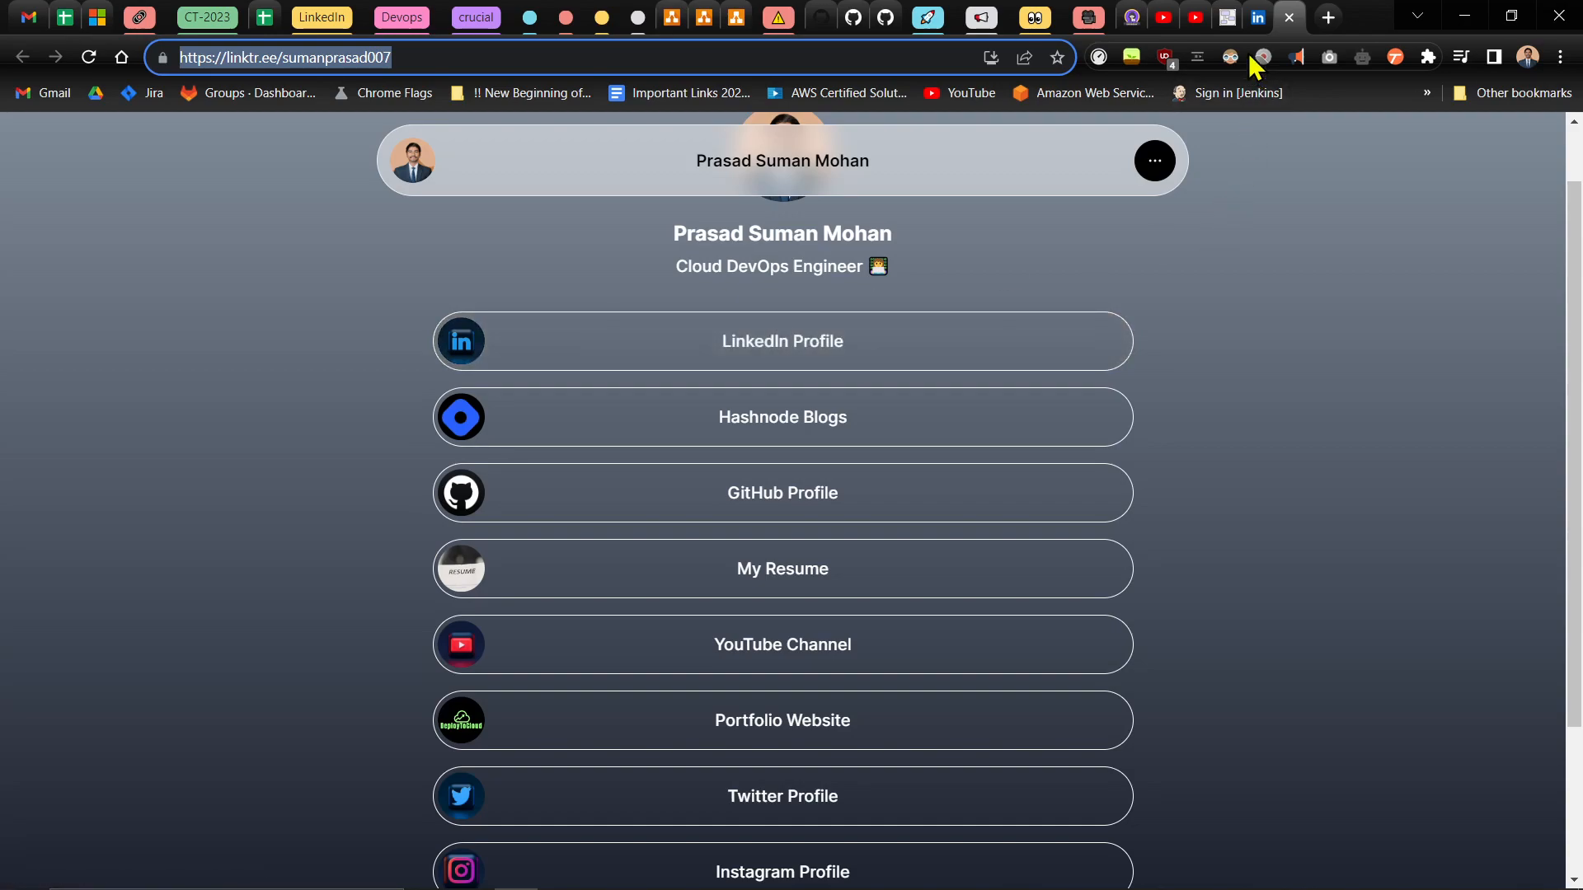
- View the LinkedIn profile and follow its "Explore My Digital World" link to review the Linktree page it leads to
left_click(1257, 25)
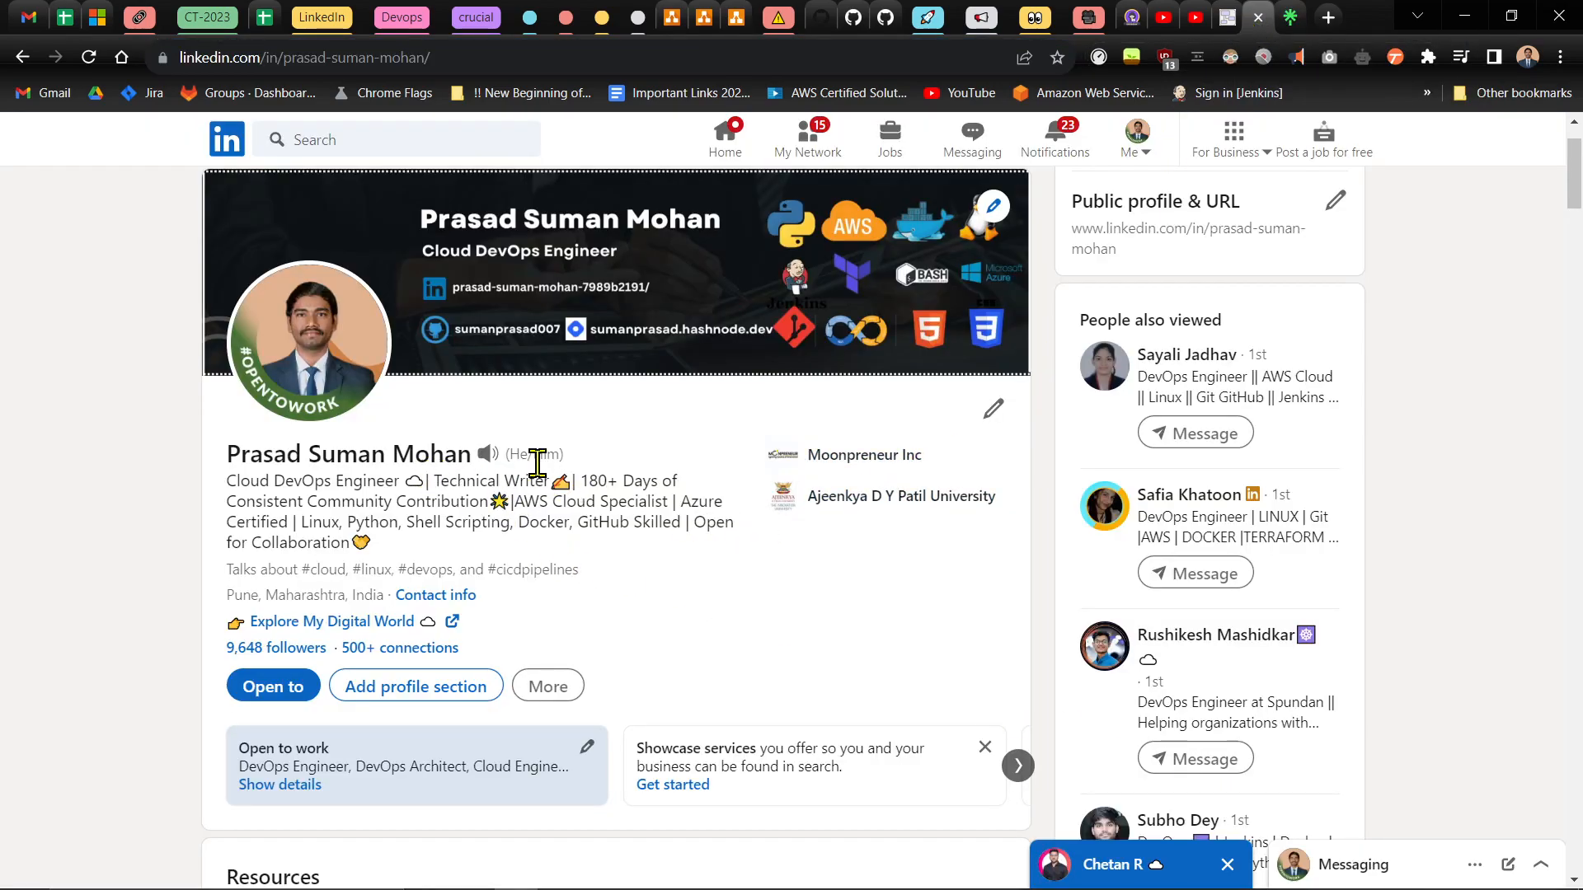
scroll(372, 469, "down", 1)
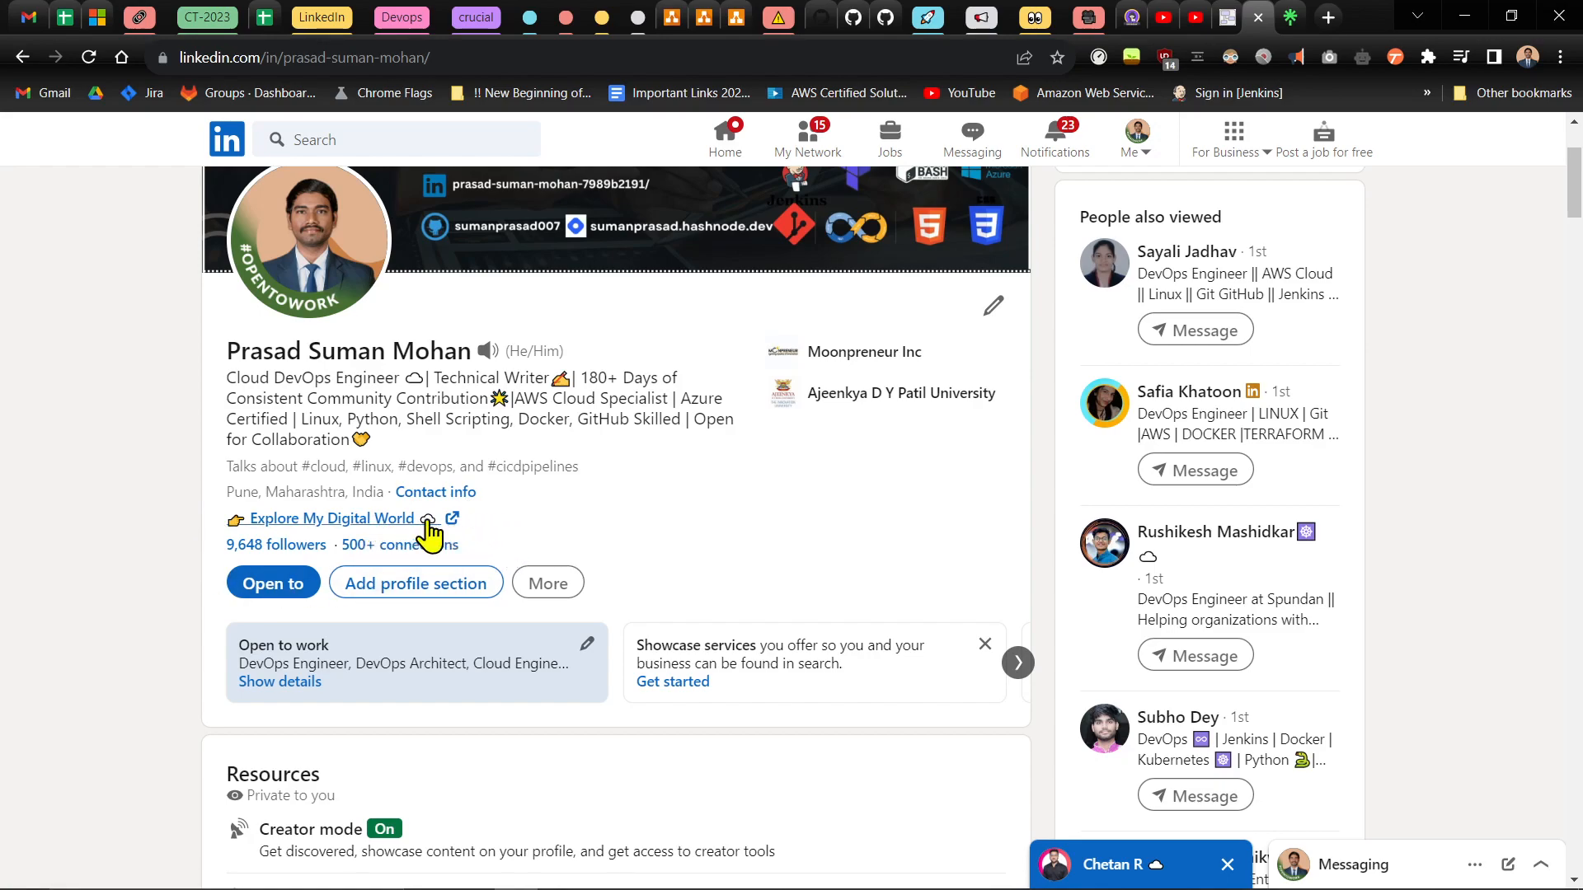
left_click(364, 521)
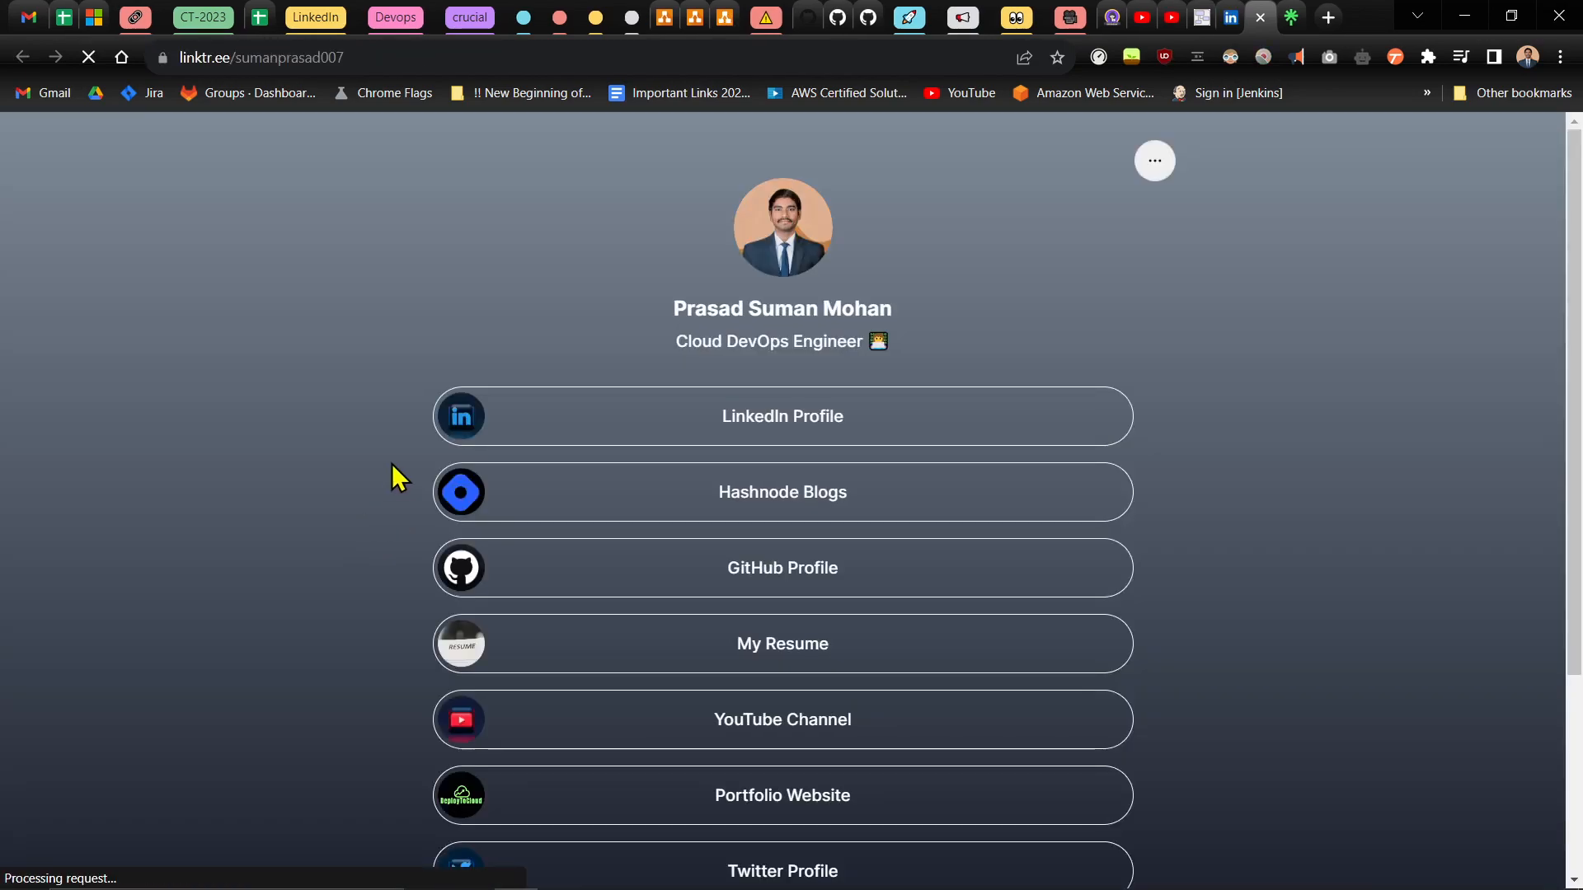
scroll(392, 466, "down", 3)
scroll(396, 466, "up", 3)
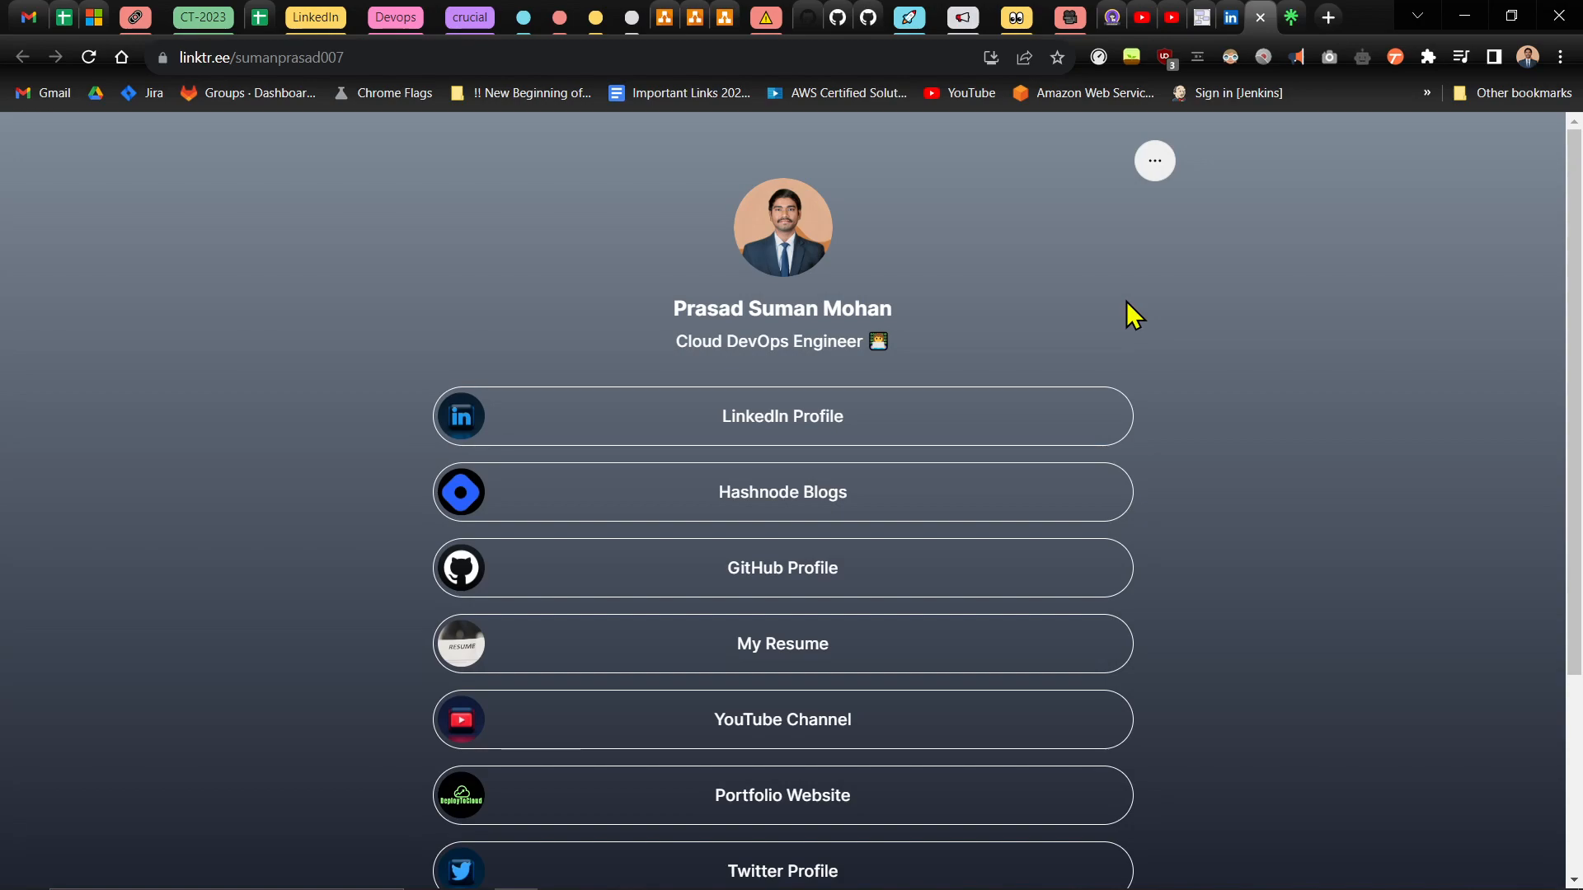
- Switch to the other Chrome window, load linktr.ee and open the account's admin page
key("alt+Tab")
left_click(732, 422)
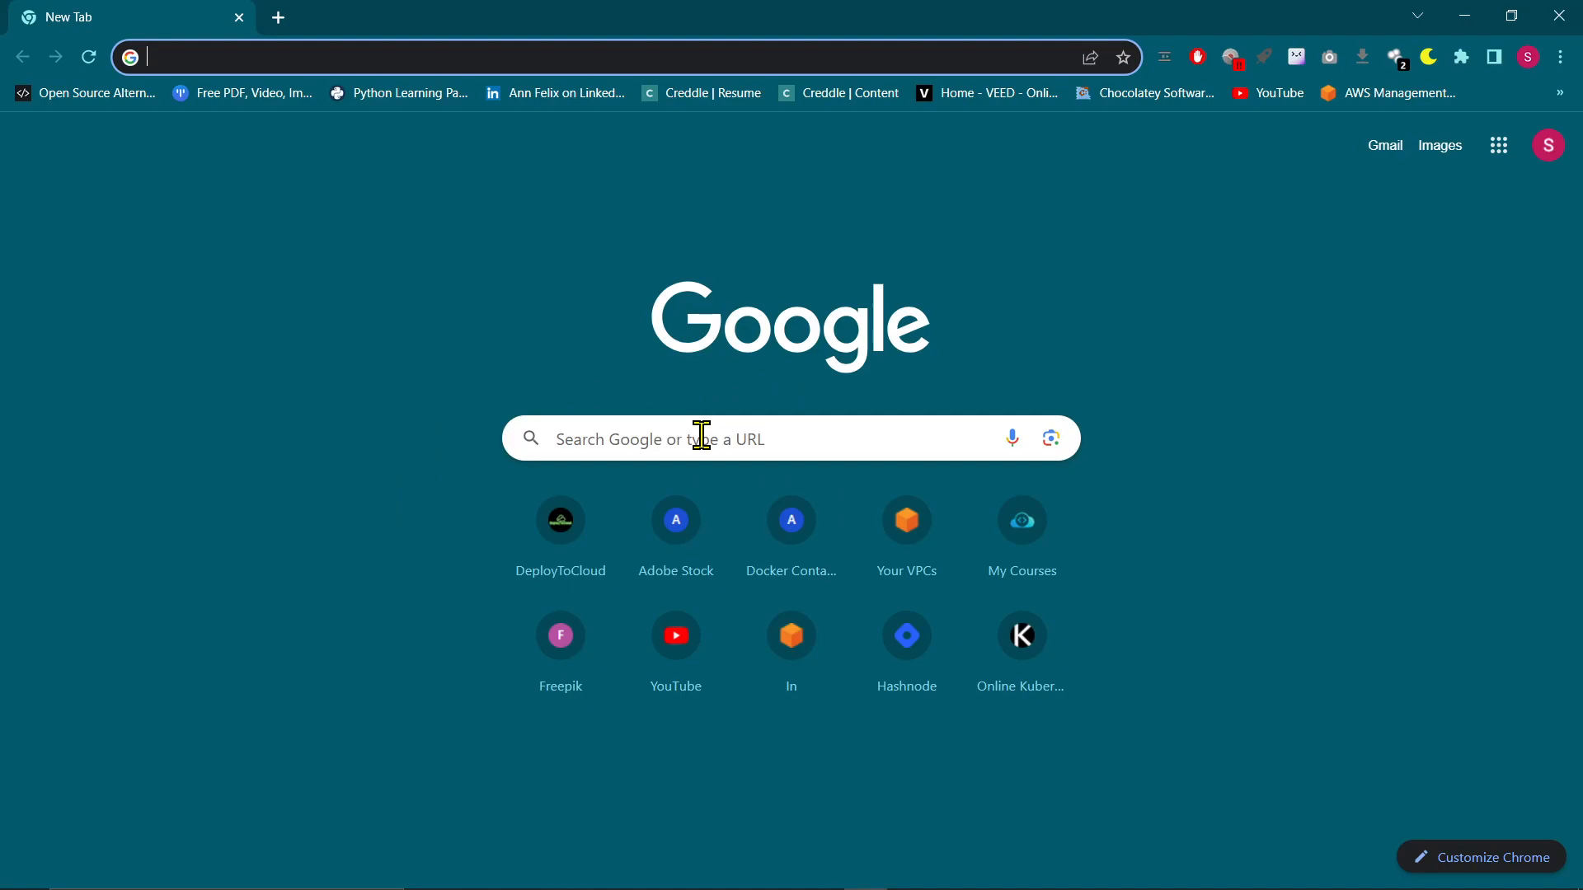
left_click(337, 58)
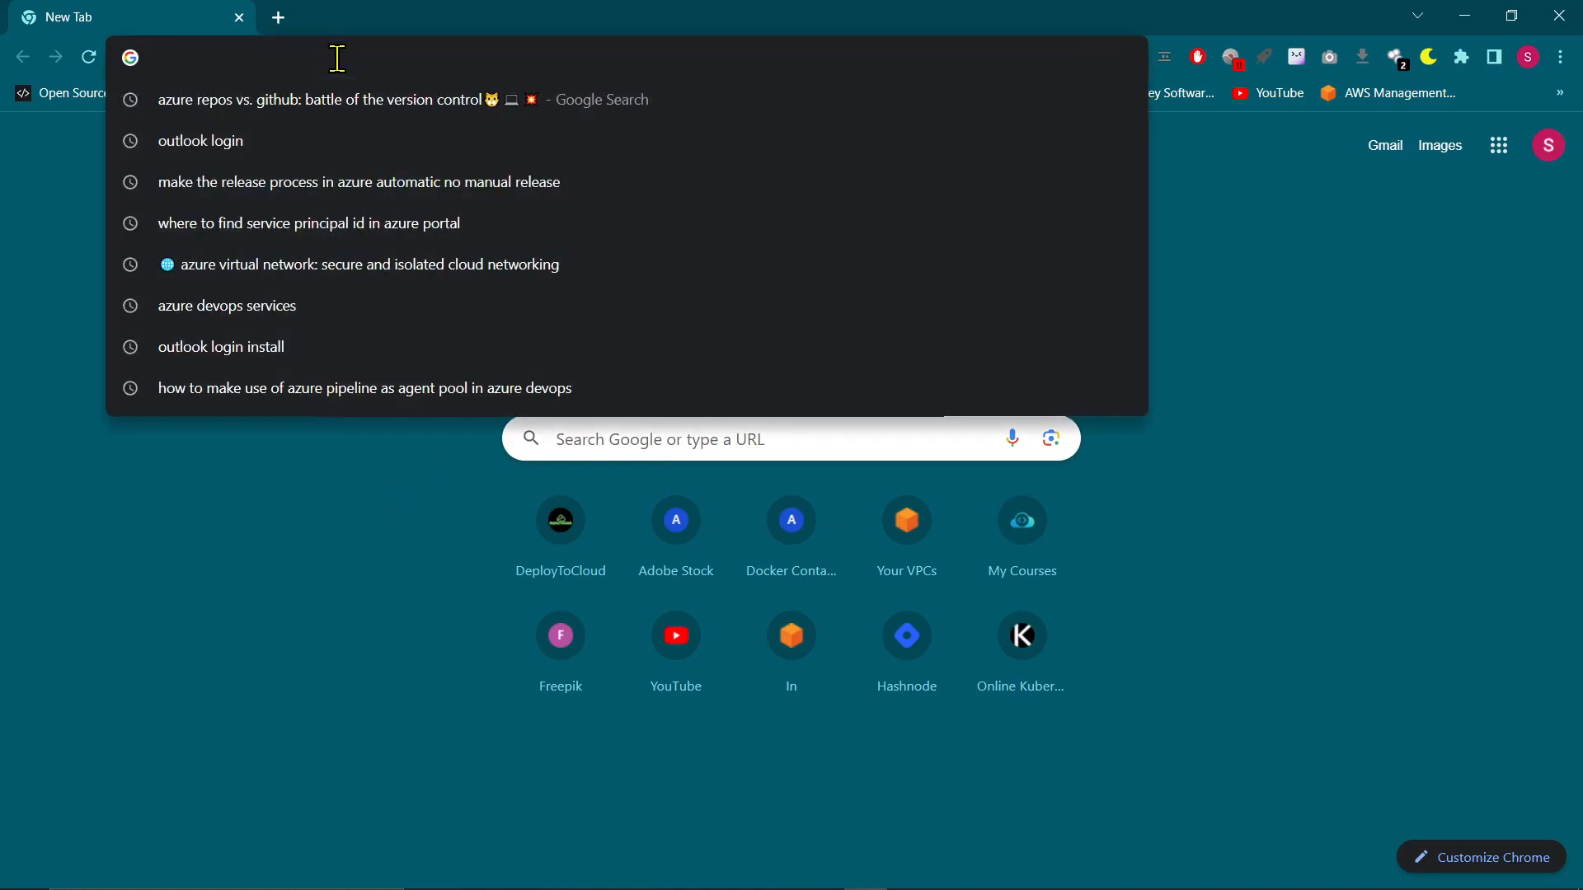
type("lin")
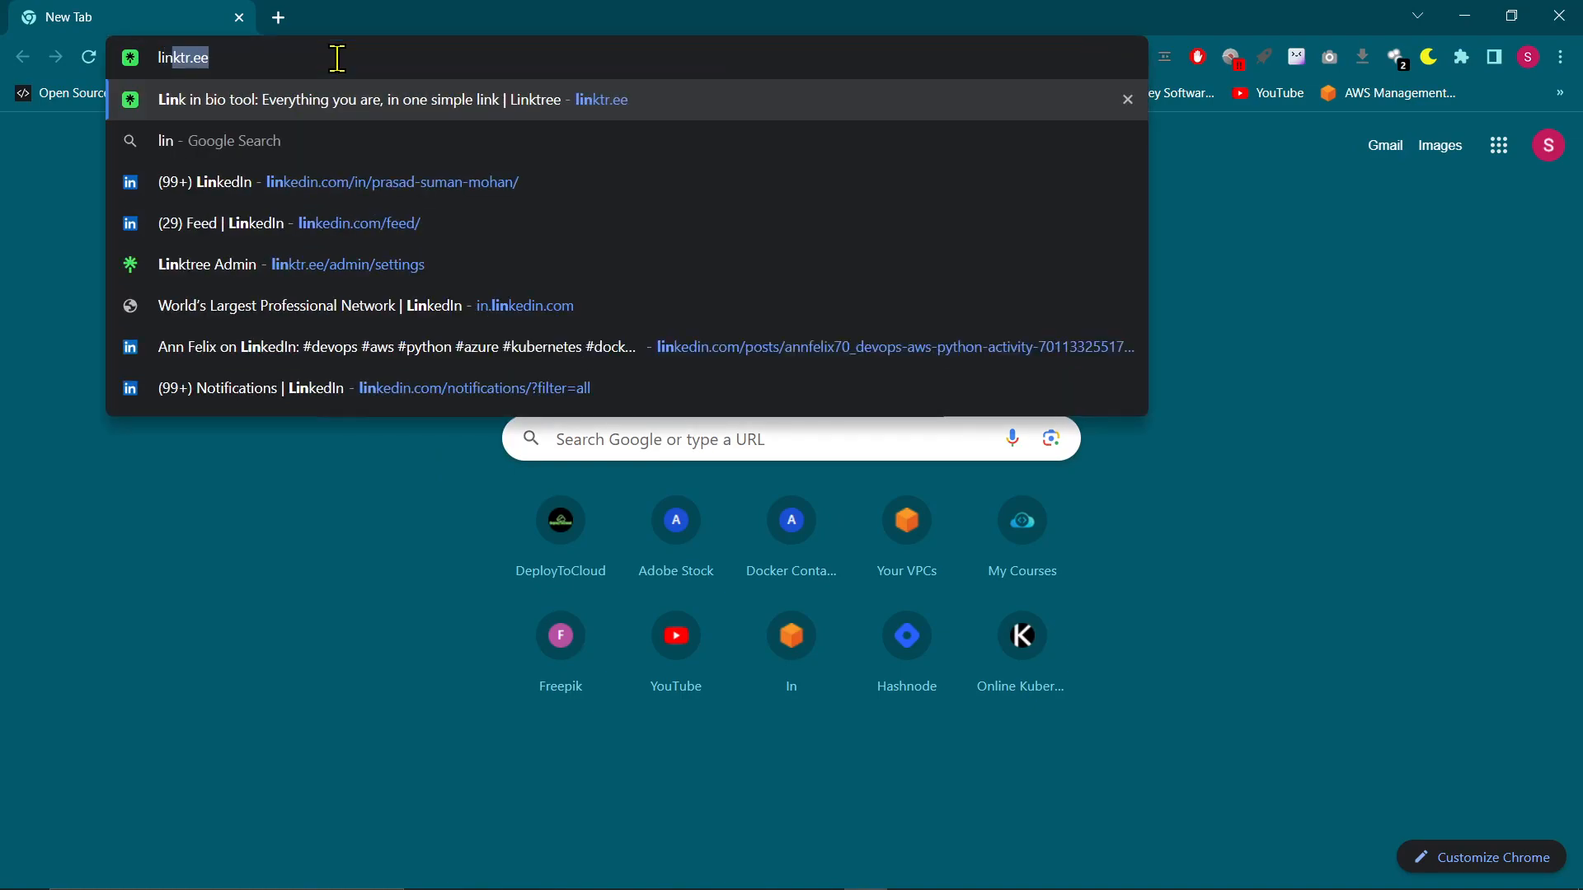
key("Return")
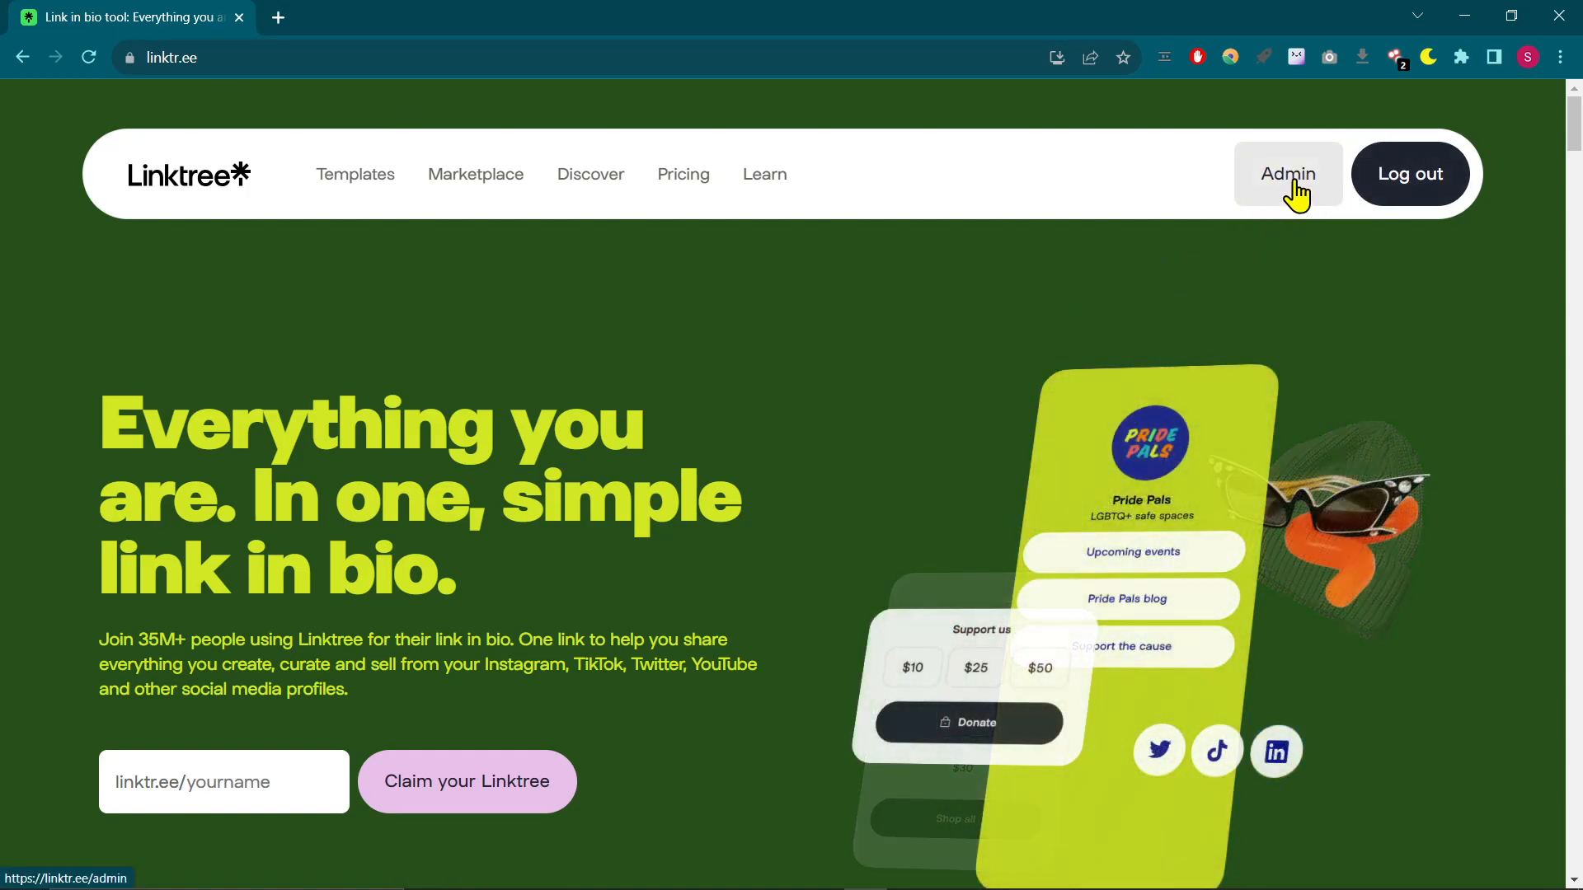
left_click(1290, 193)
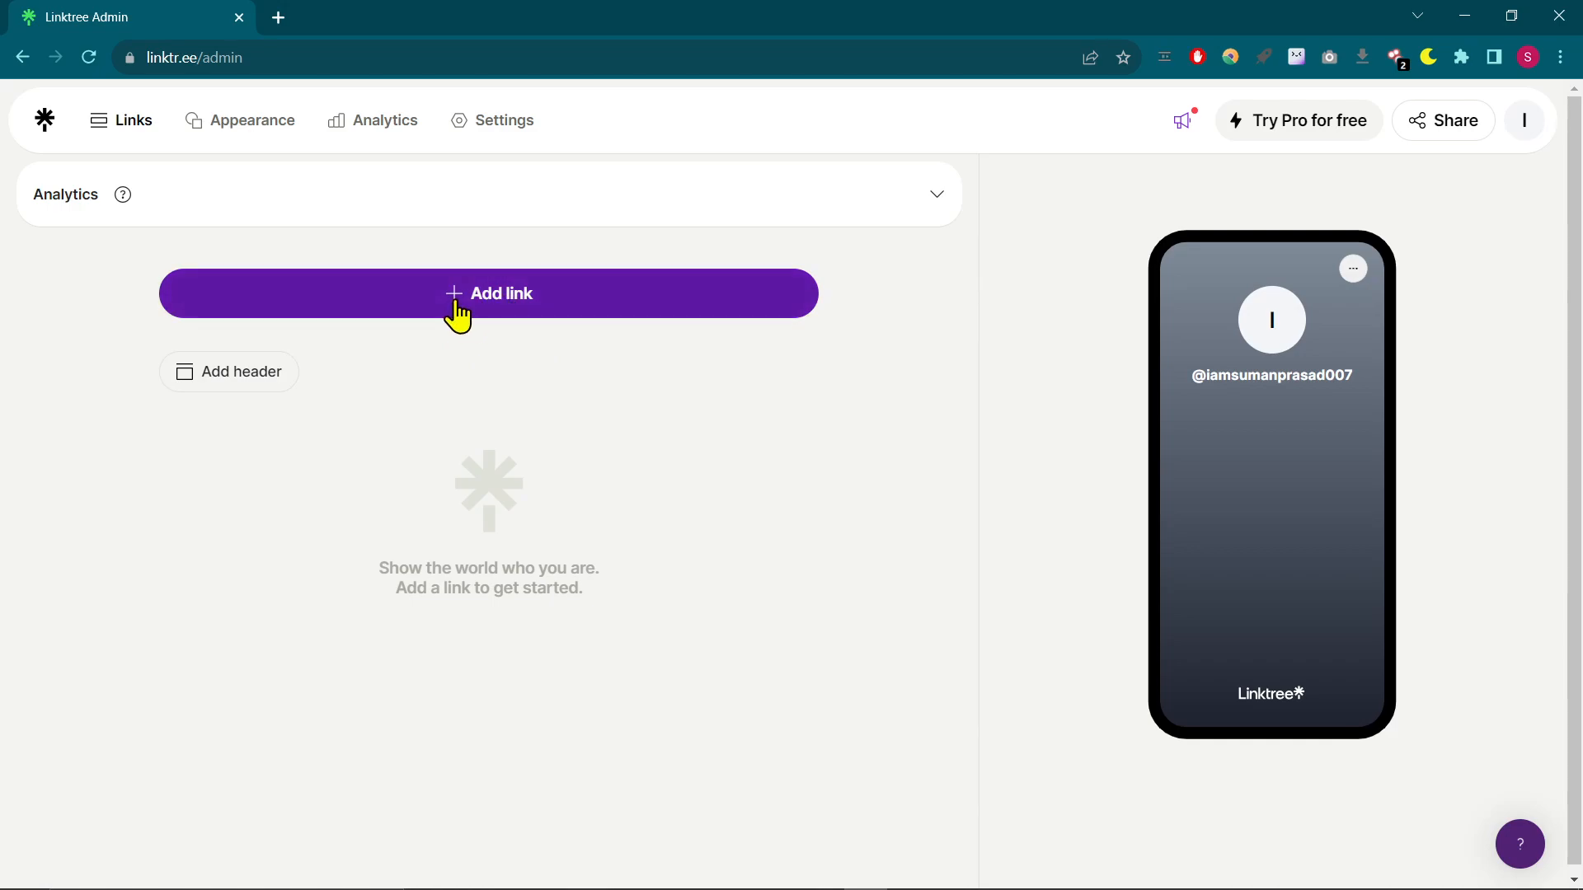
- Add a new link to the Linktree using the LinkedIn profile URL copied from the Notepad list
left_click(519, 314)
left_click(371, 367)
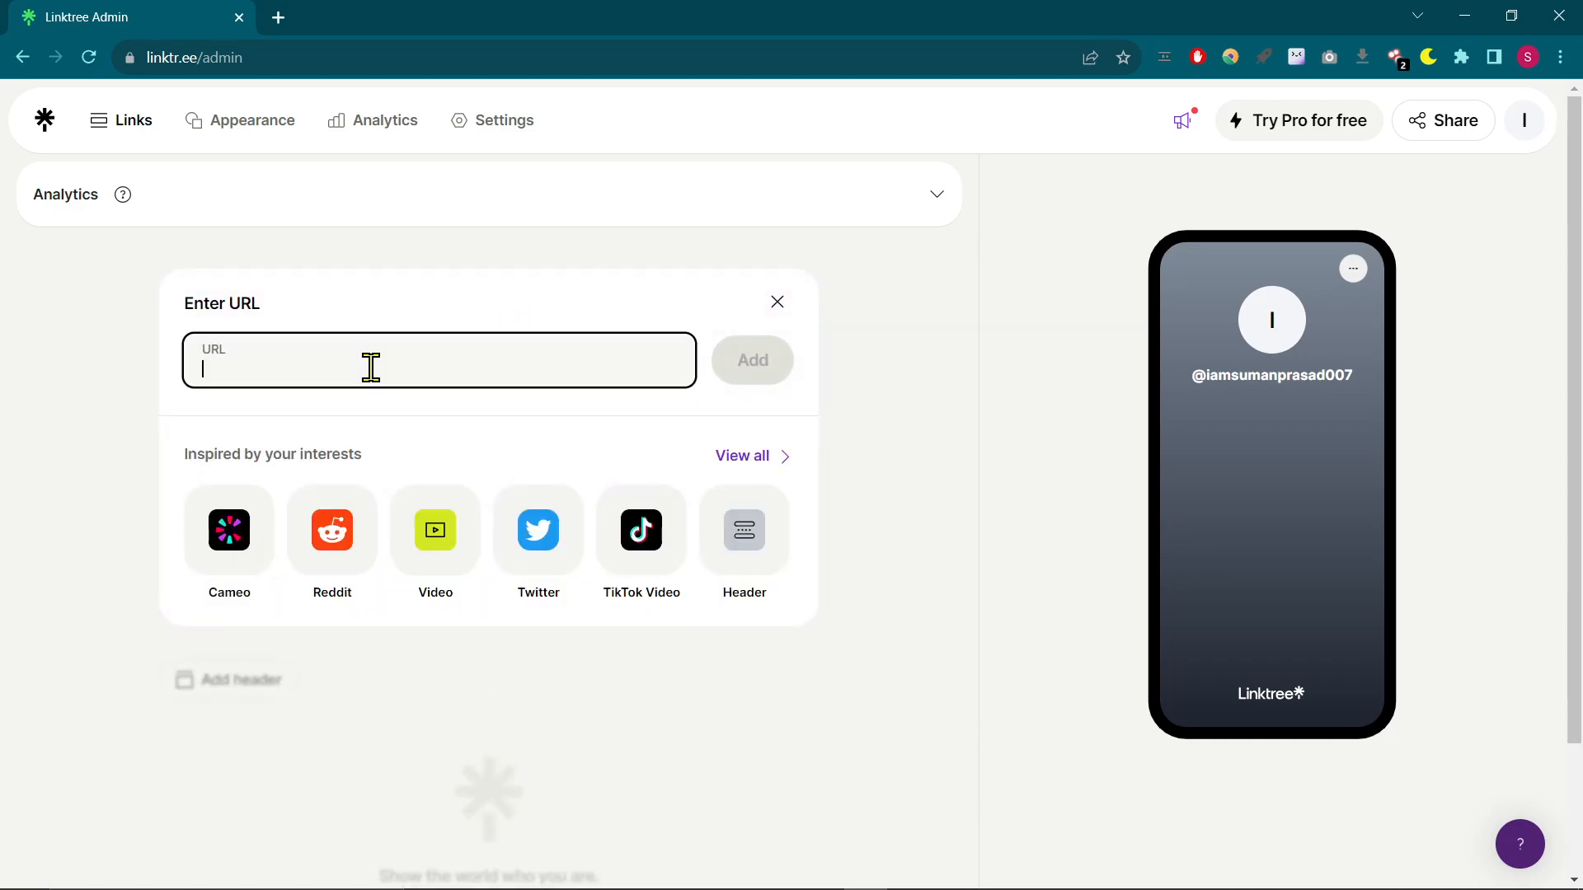
key("alt+Tab")
key("alt+Tab")
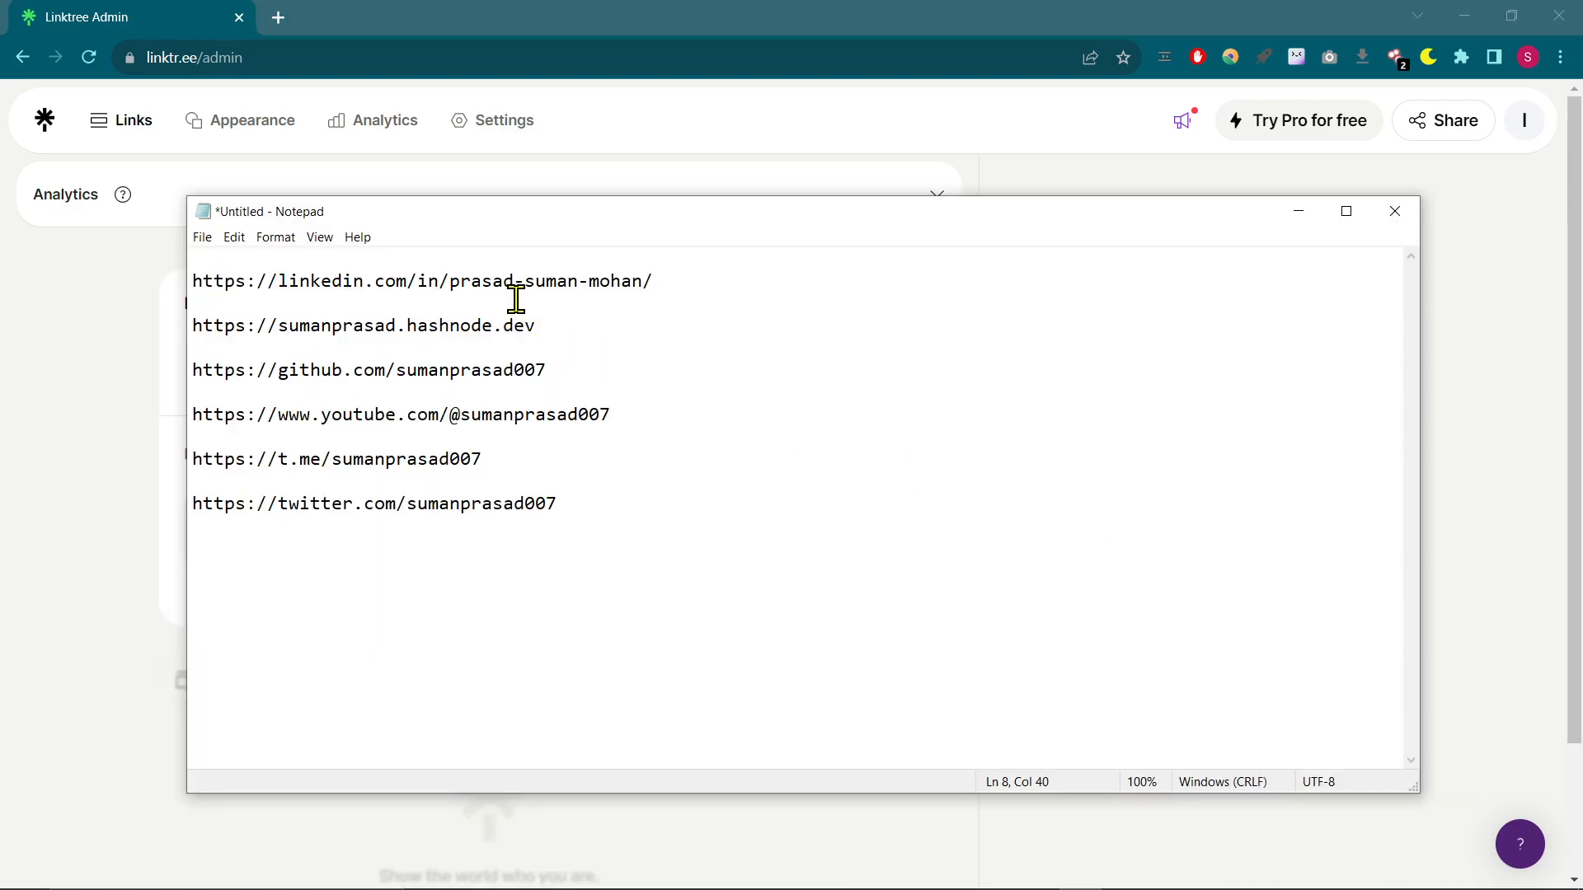
left_click_drag(697, 300, 152, 293)
key("ctrl+c")
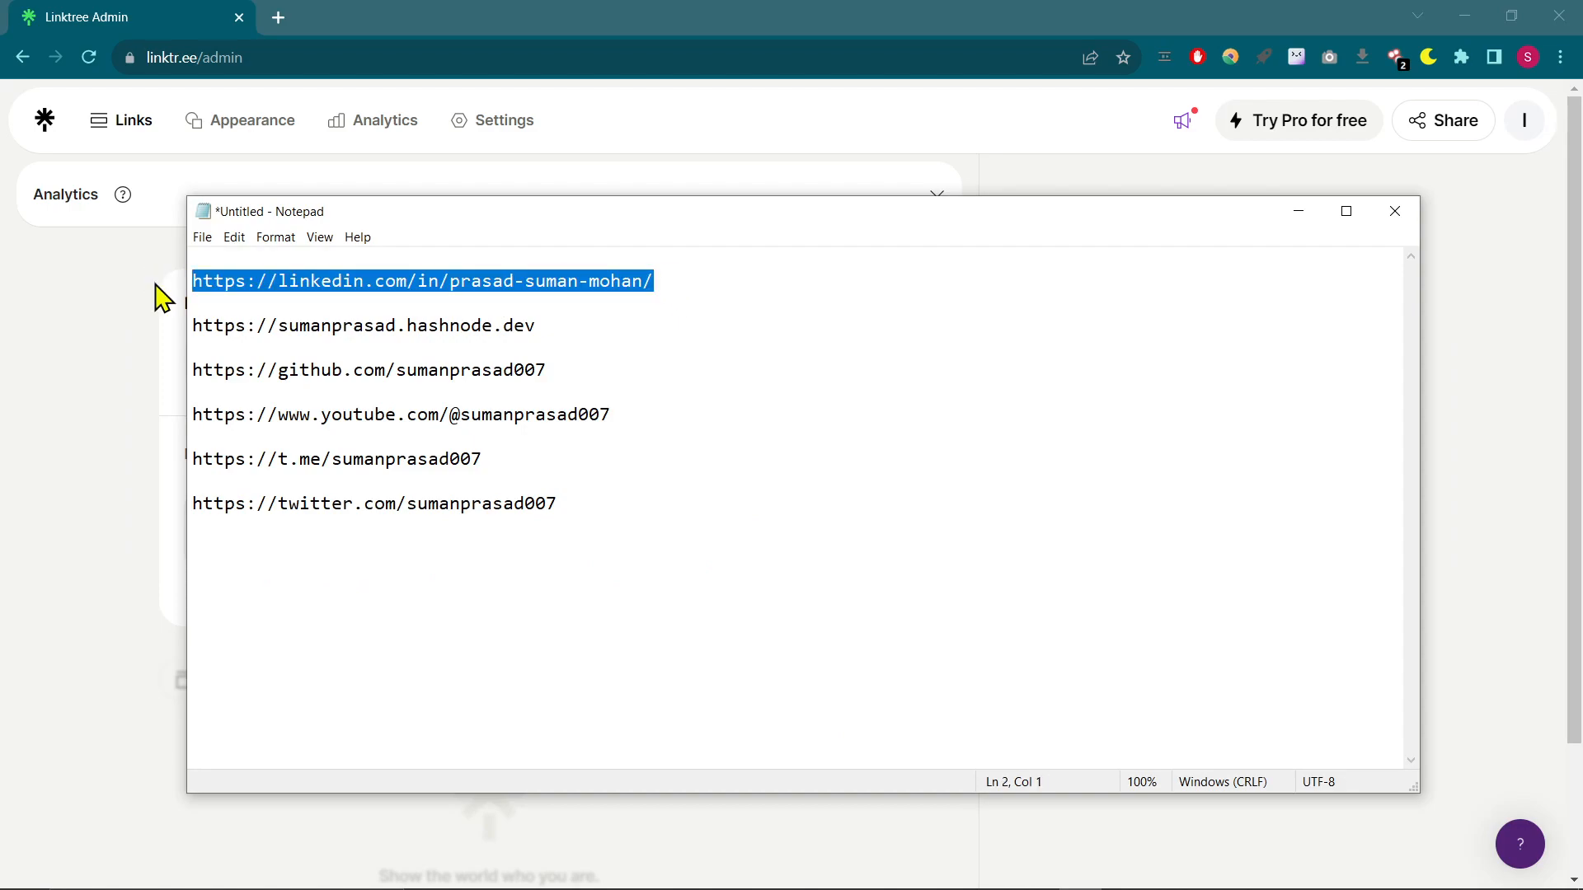
key("alt+Tab")
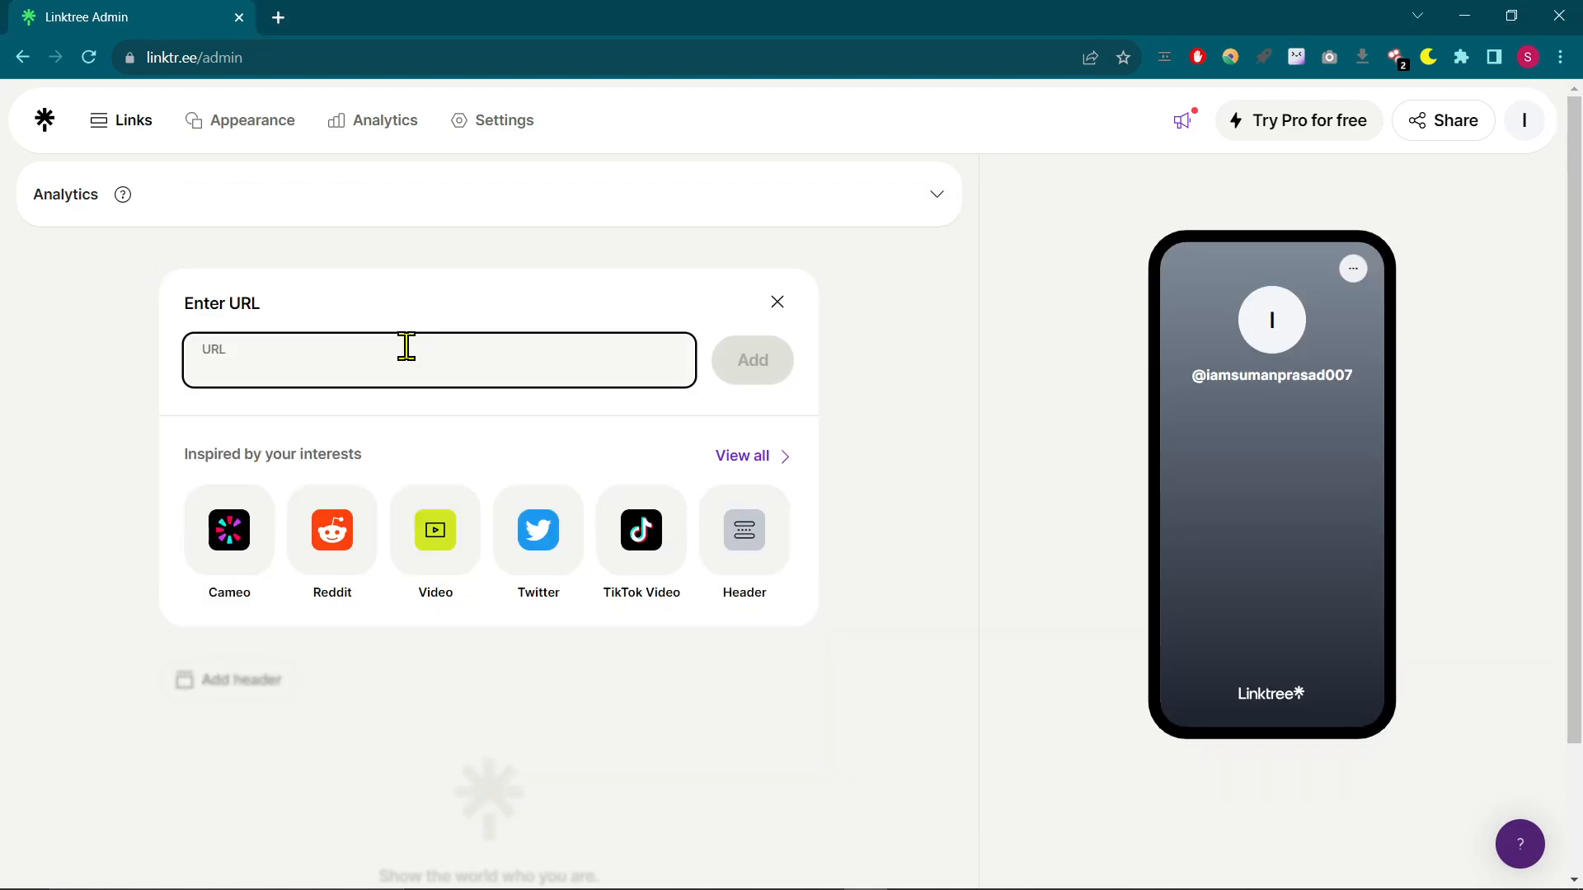
key("ctrl+v")
left_click(753, 362)
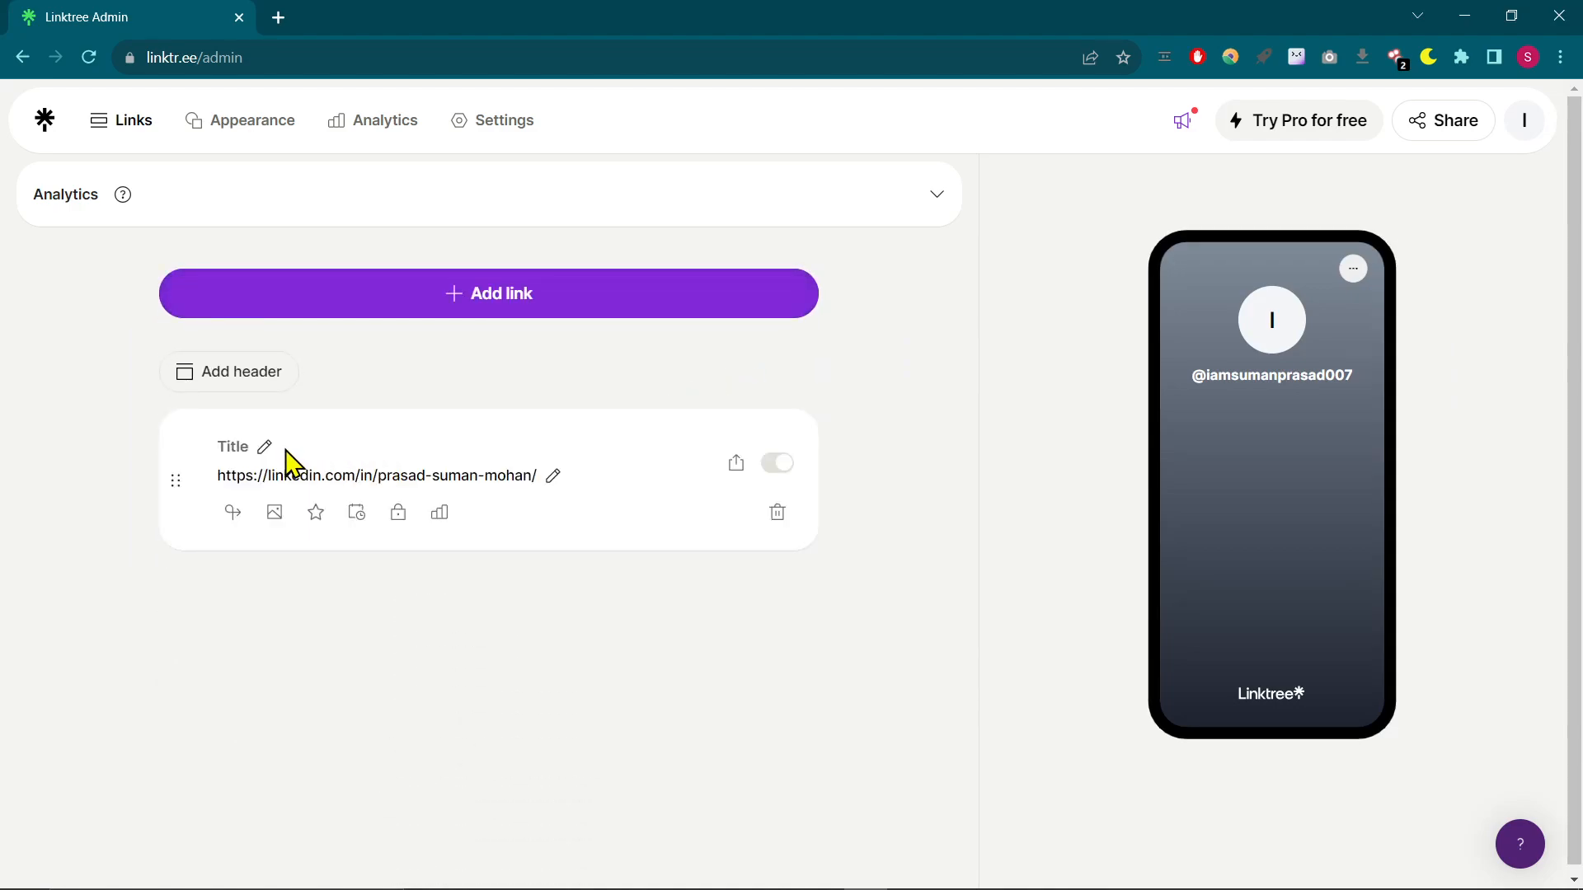
- Replace the new link's title with "LinkedIn Profile"
left_click(323, 446)
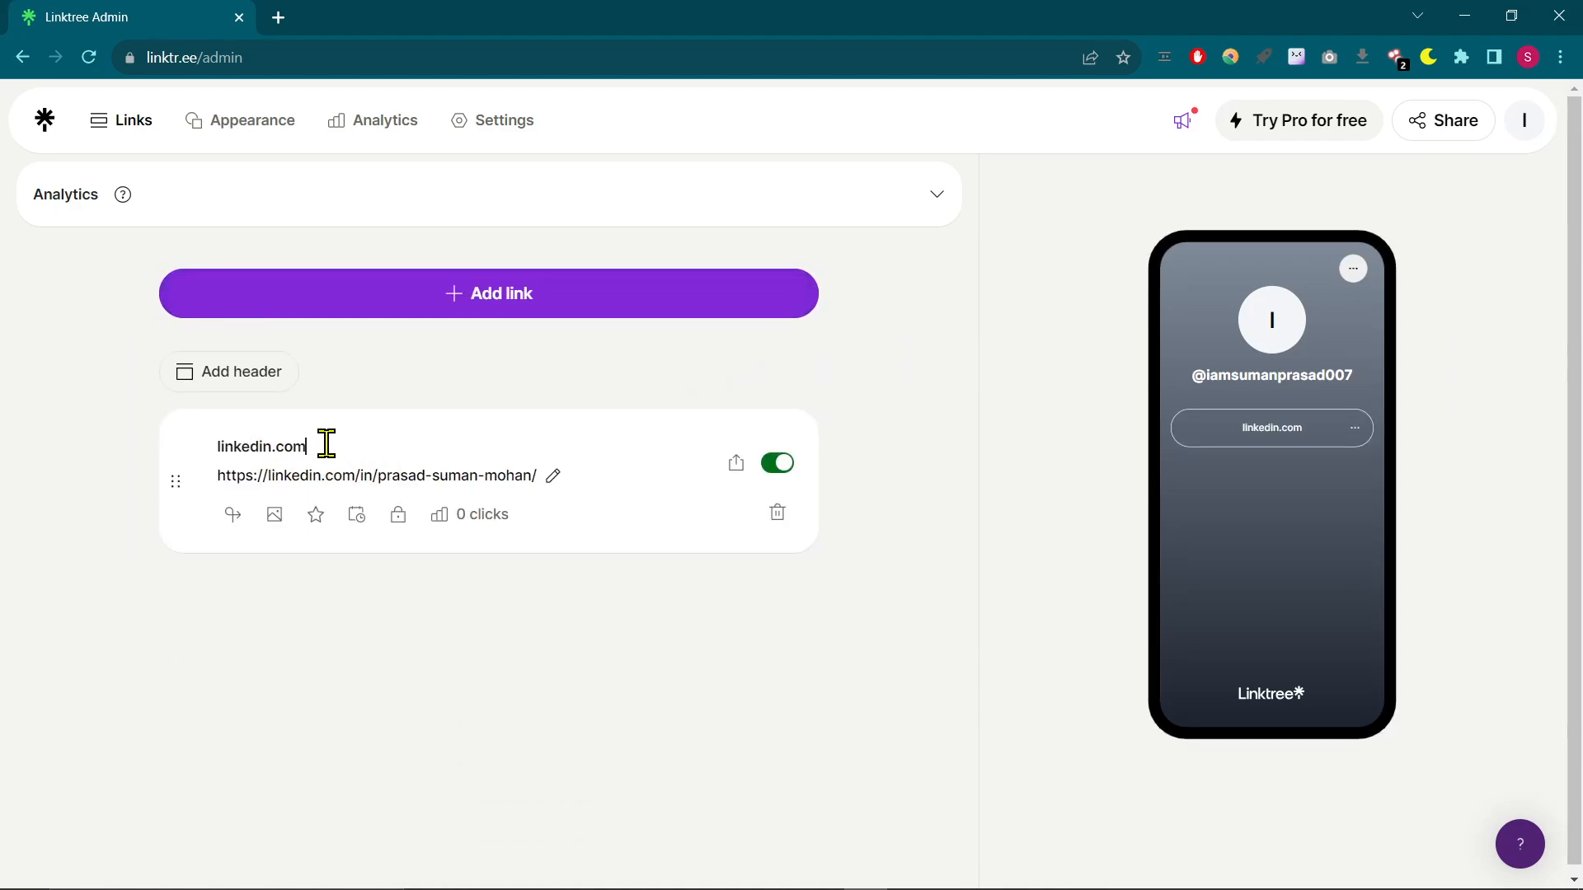
double_click(288, 443)
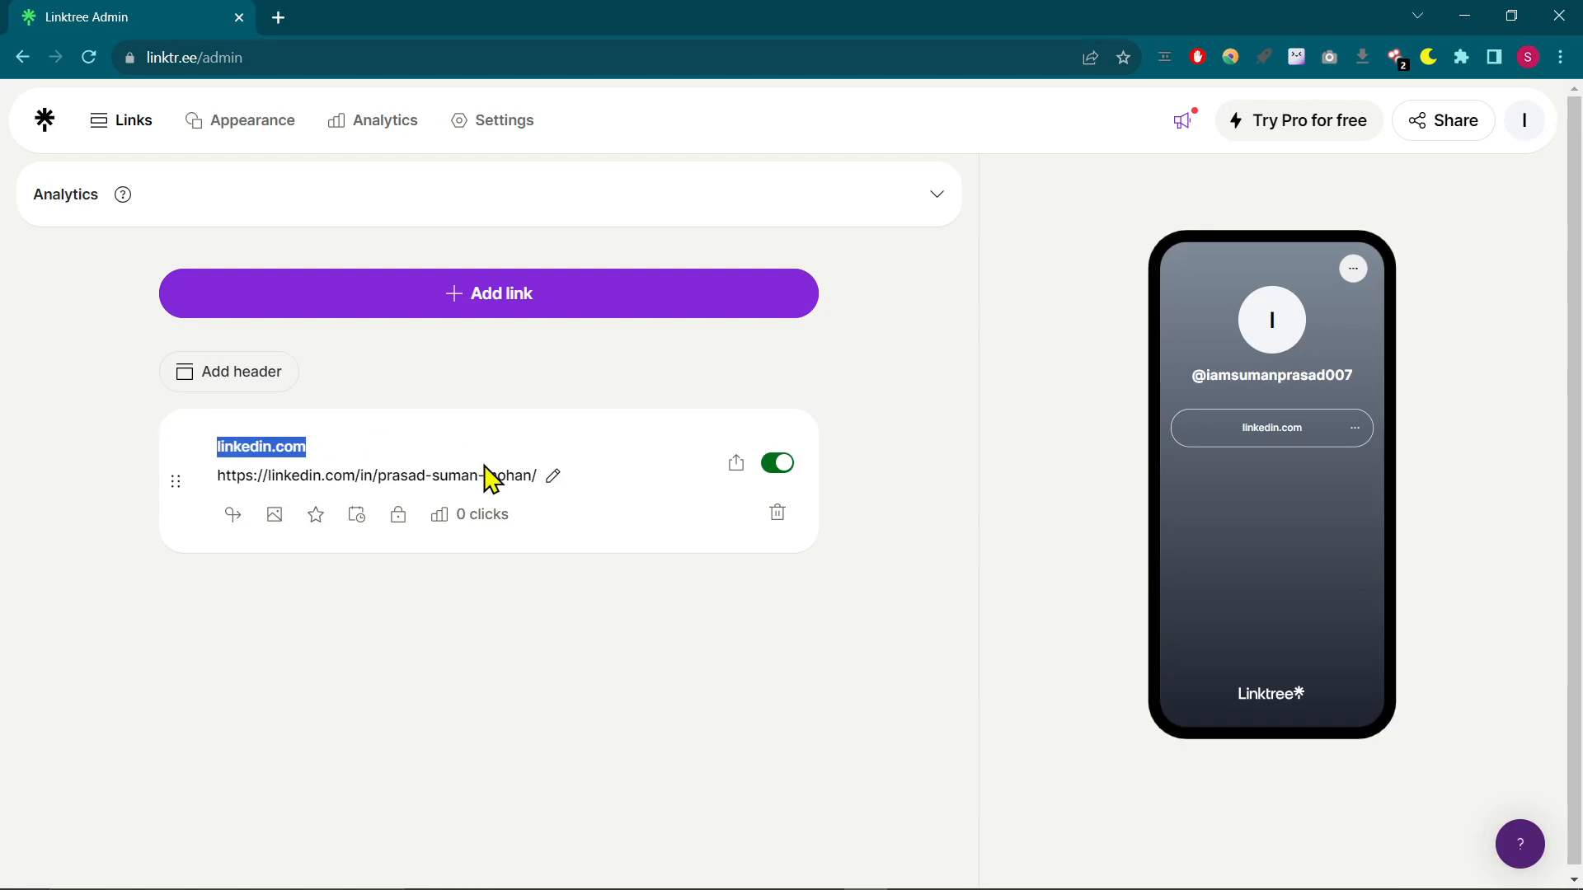
type("L")
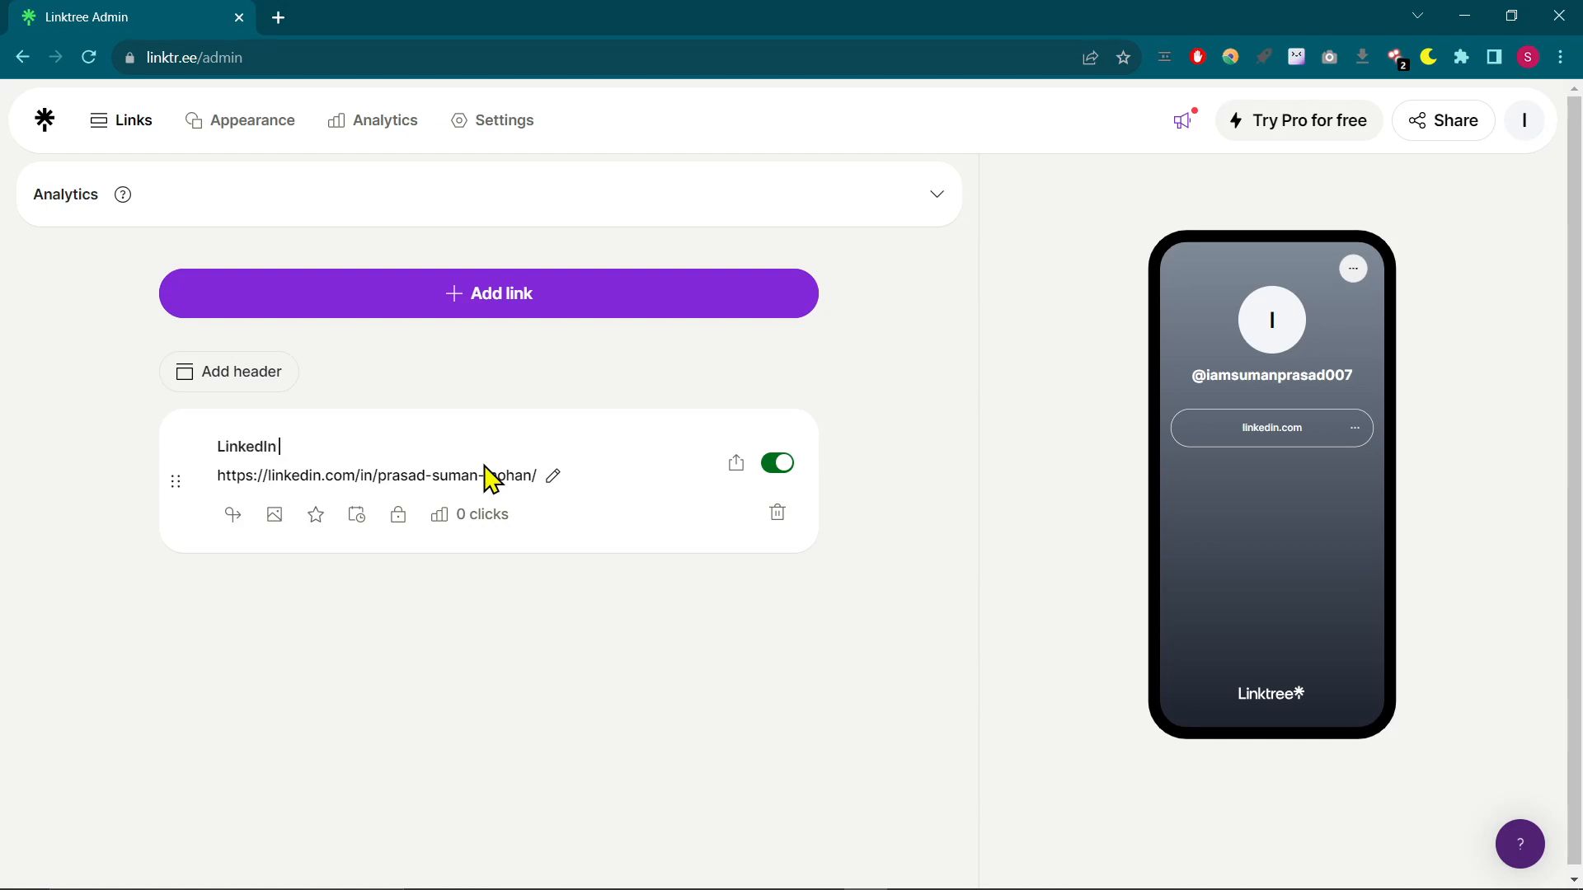
type("inkedIn Profiel")
key("BackSpace")
type("le")
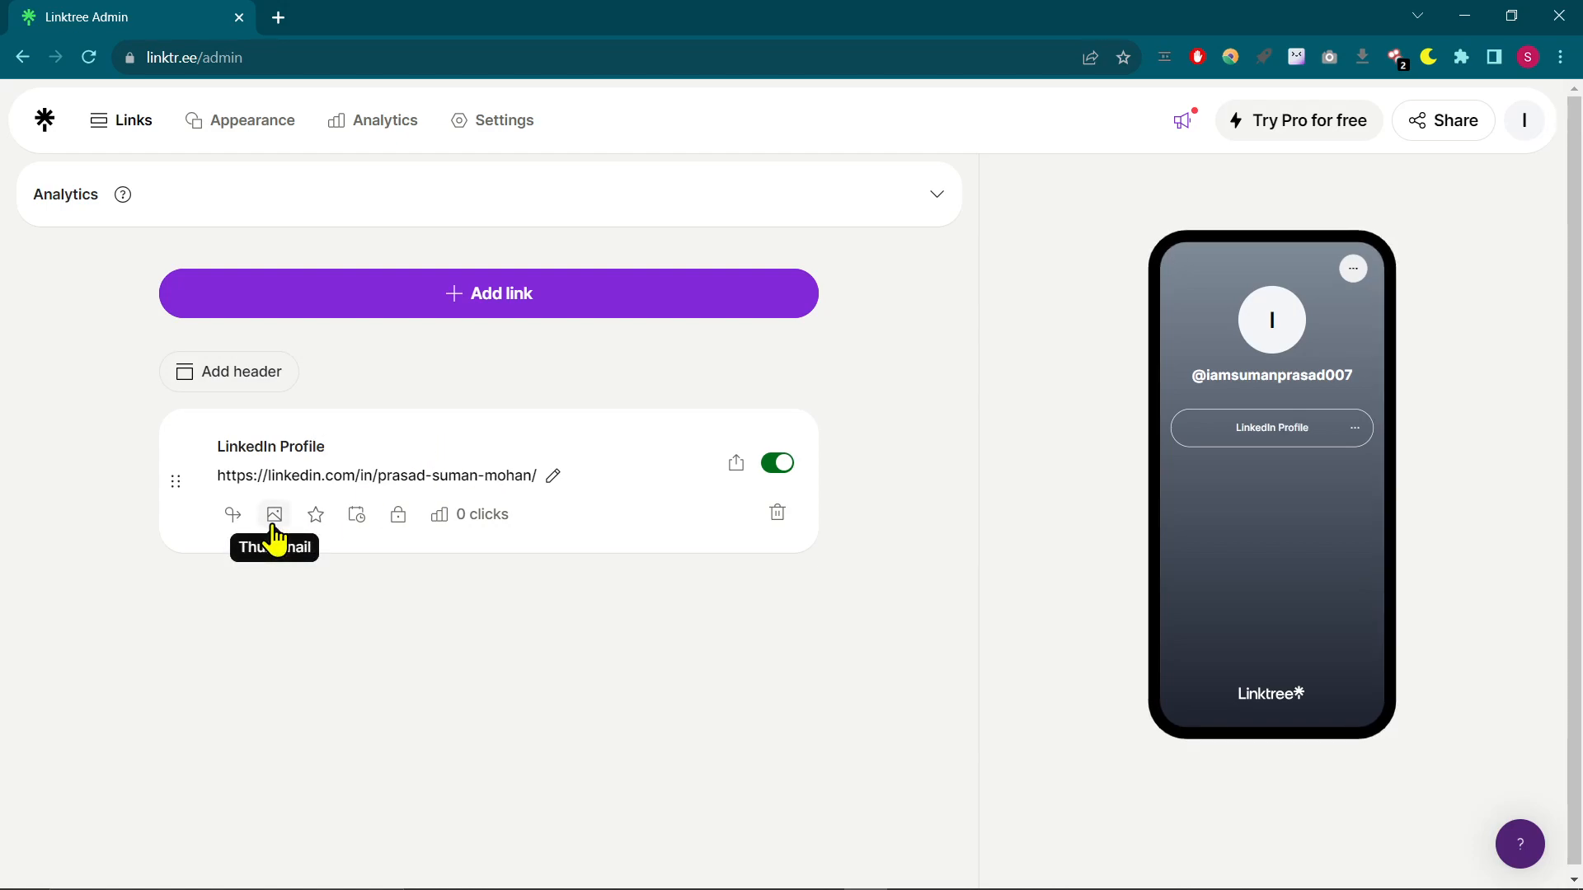
- Set the LinkedIn Profile link's thumbnail to the LinkedIn icon from Tabler Icons, searching for "linke"
left_click(274, 515)
left_click(485, 687)
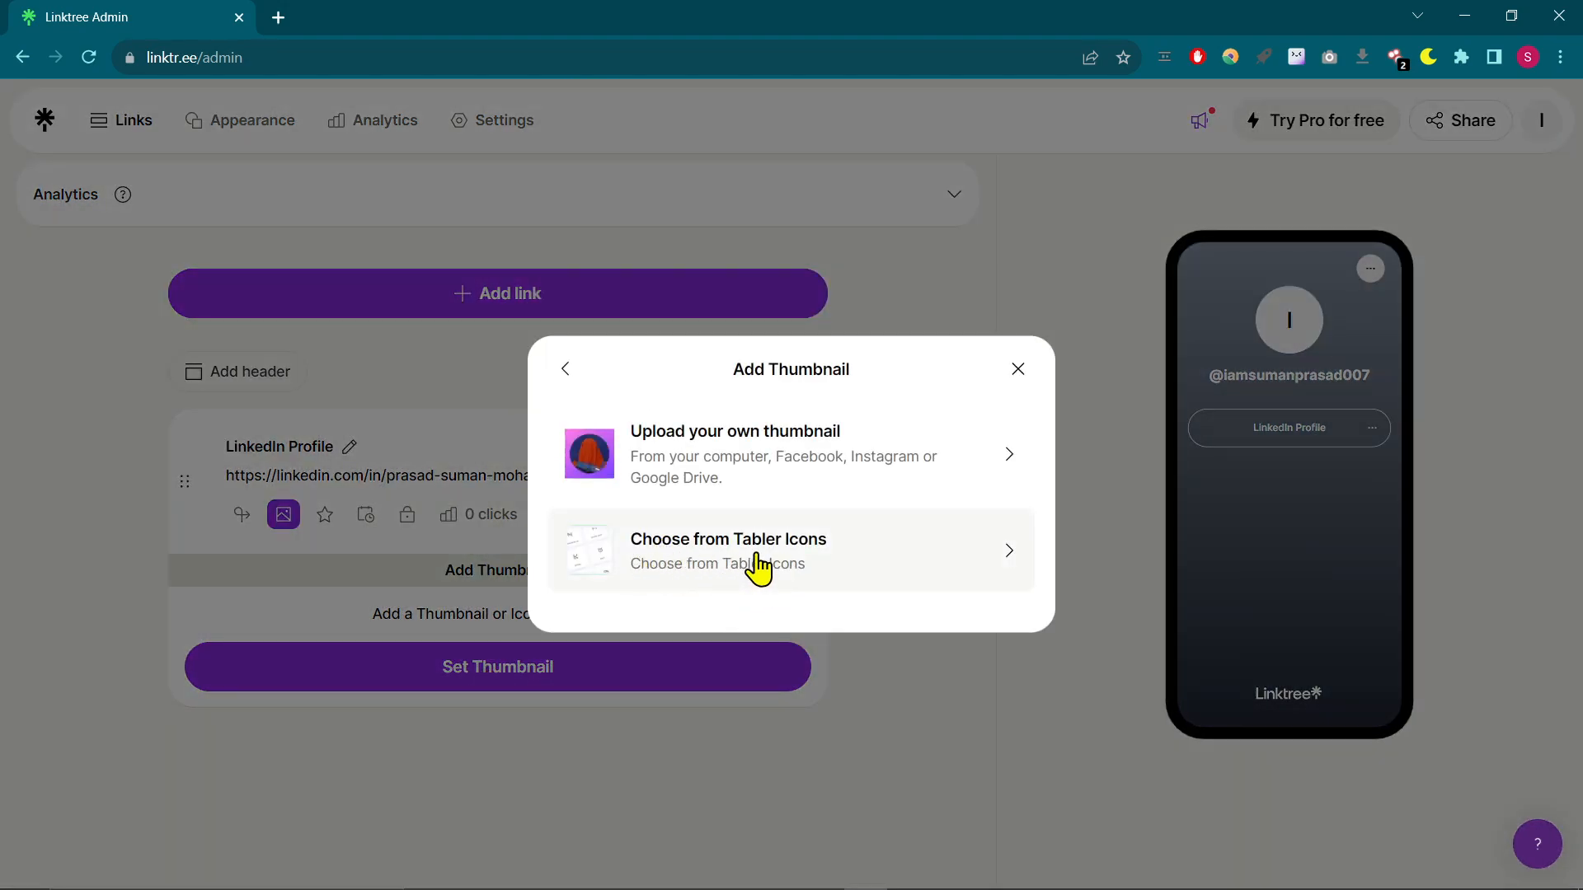
left_click(754, 567)
left_click(734, 352)
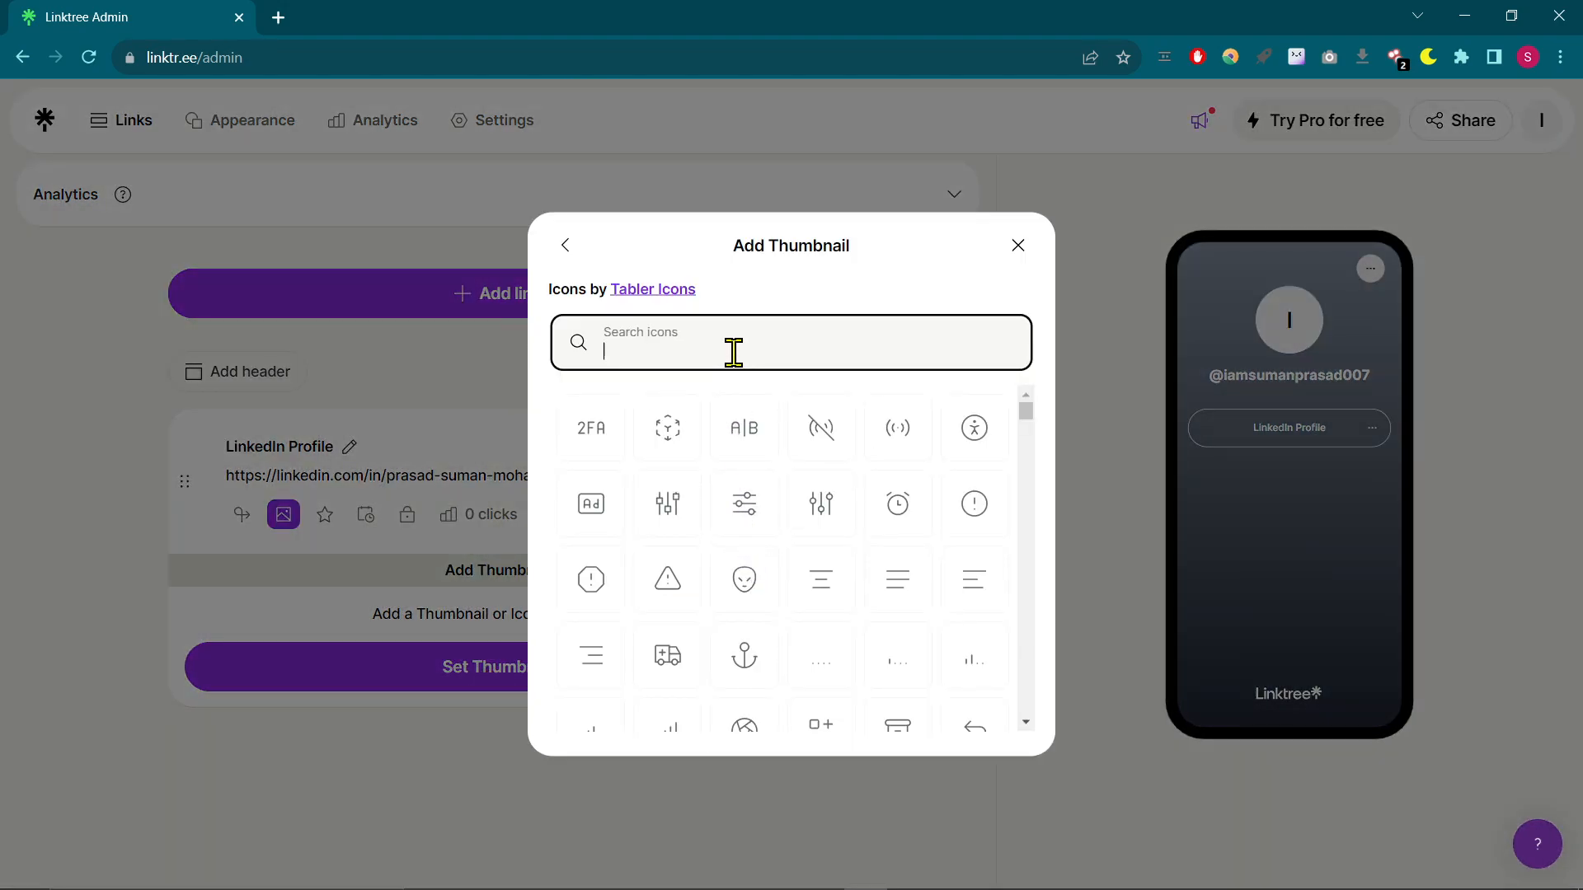
type("linked")
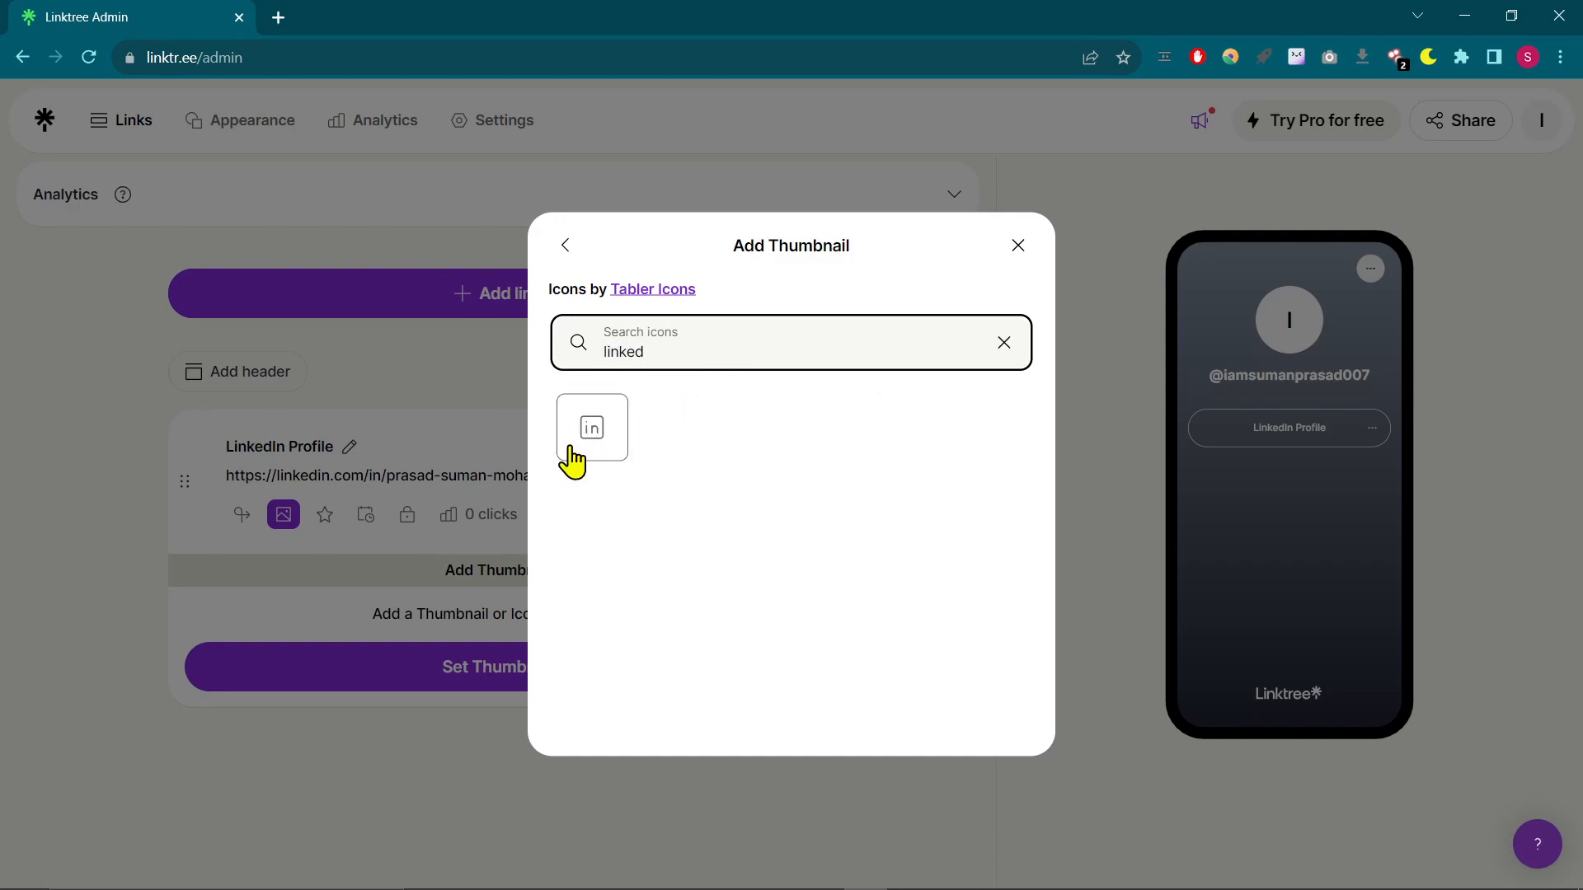
left_click(564, 453)
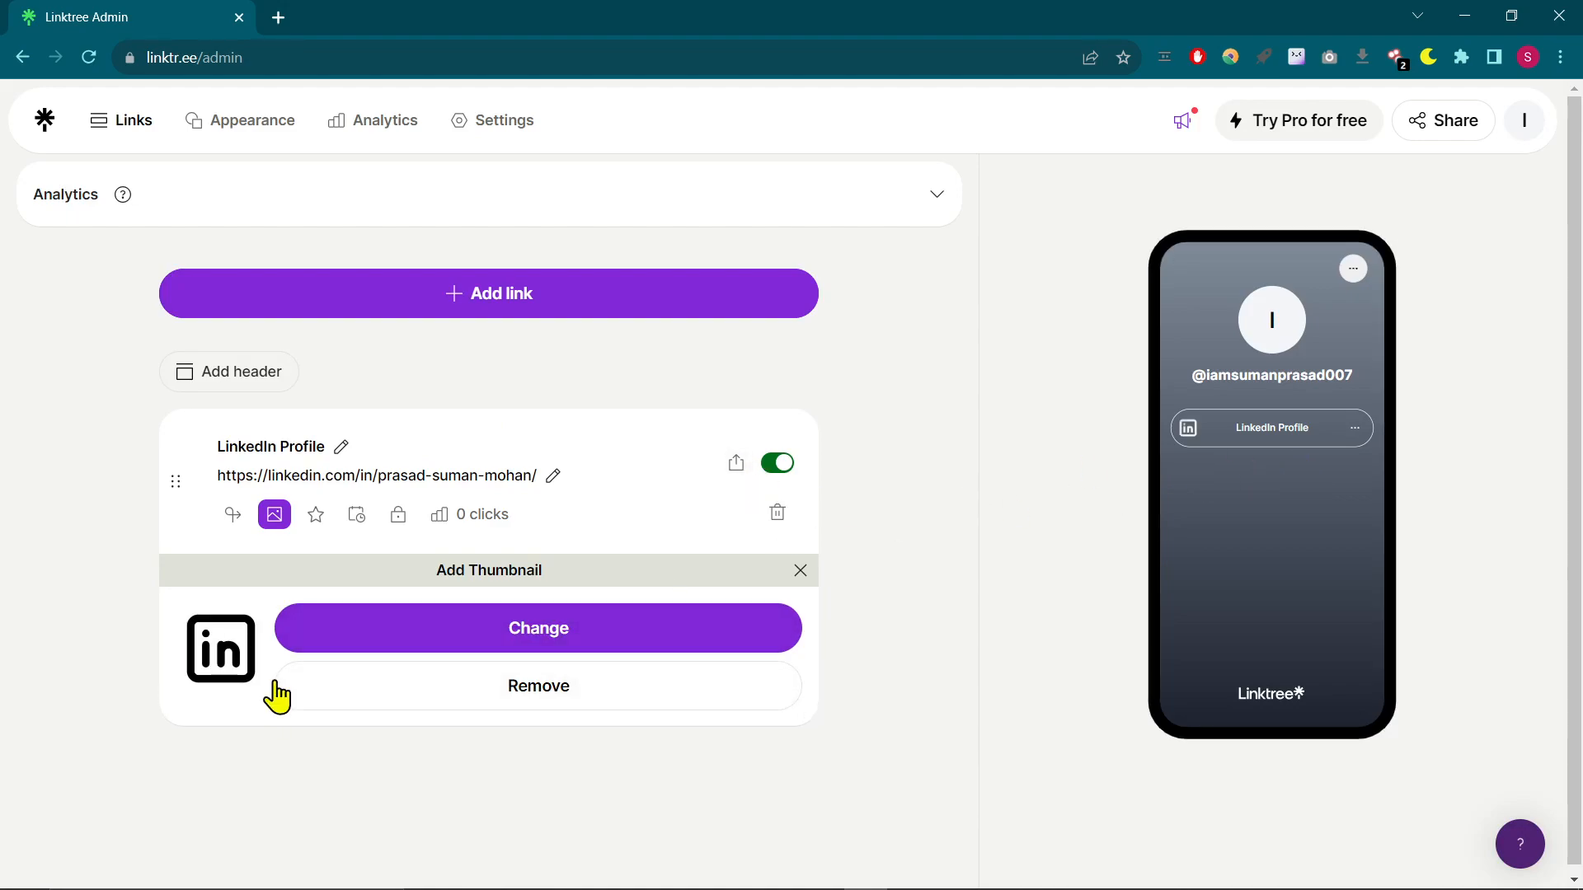
left_click(542, 655)
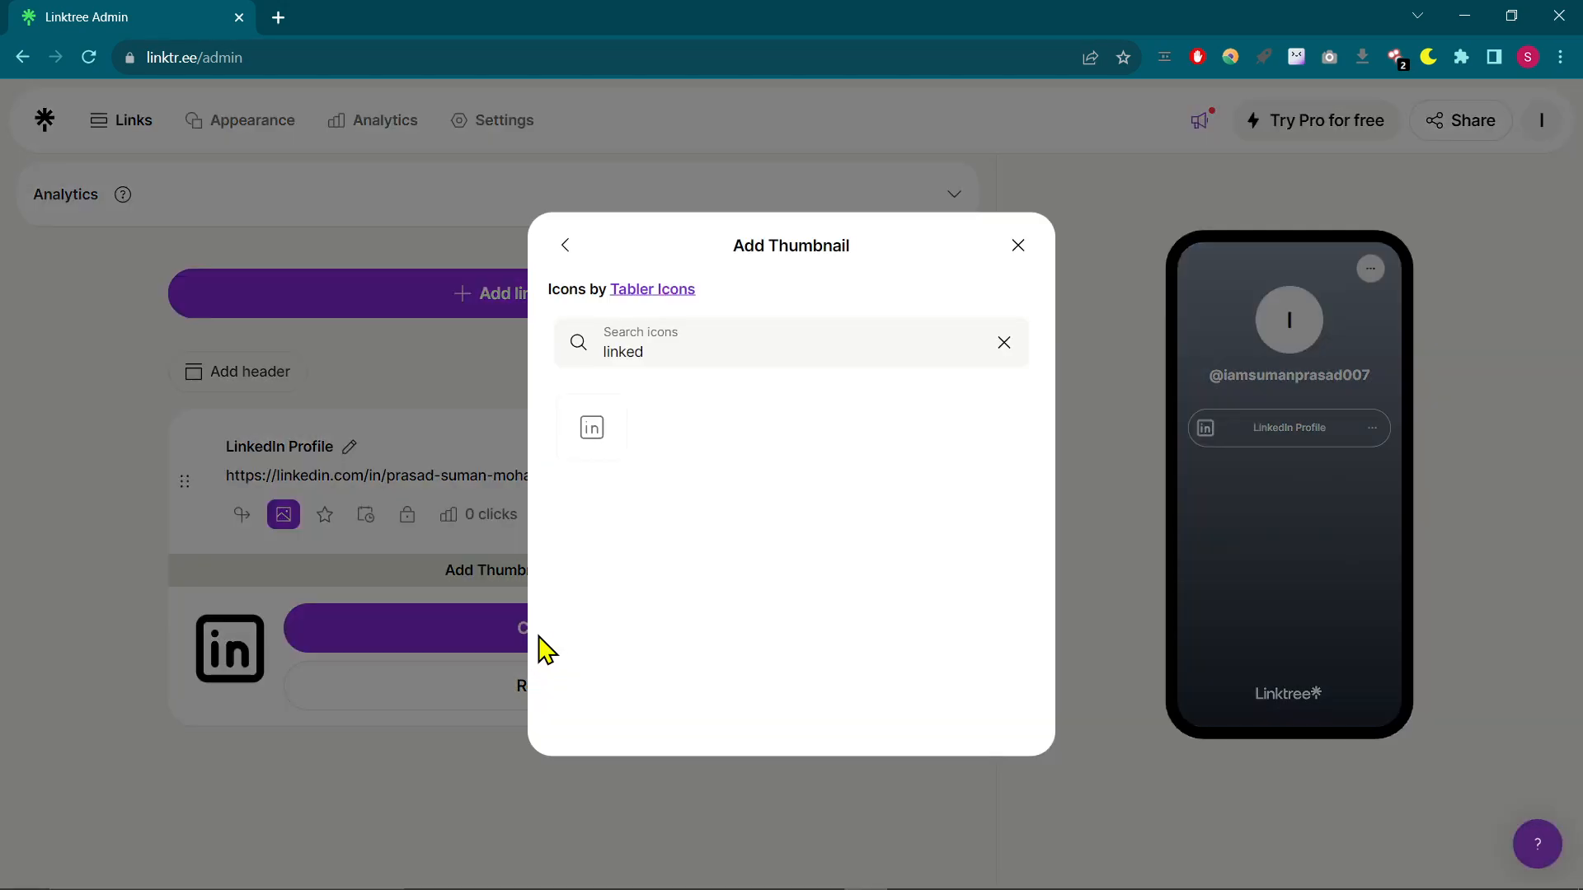
left_click(565, 246)
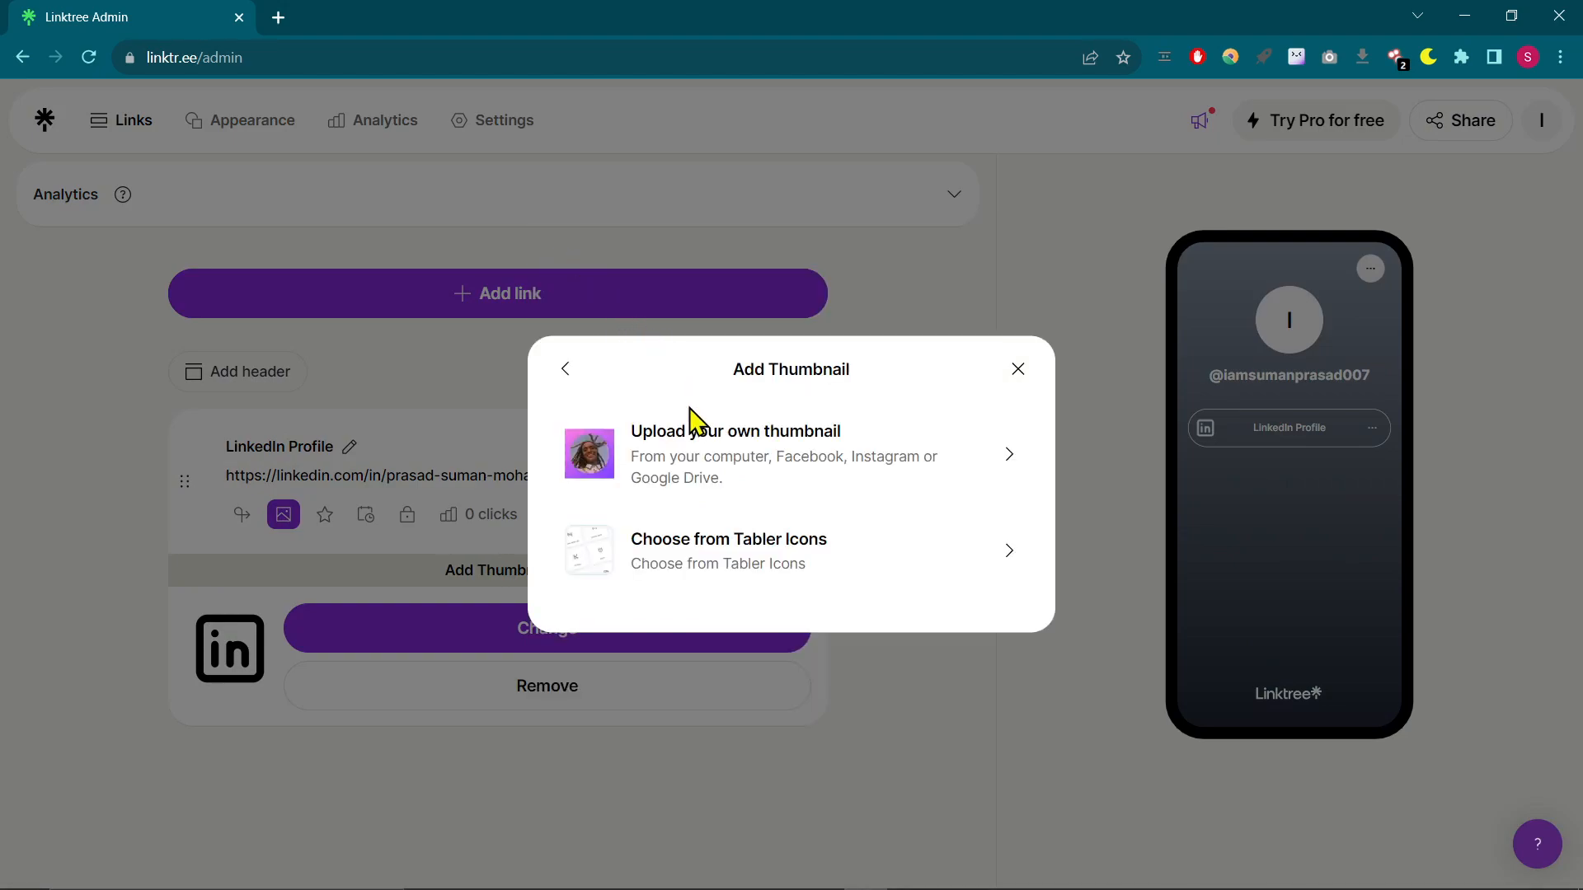
left_click(723, 466)
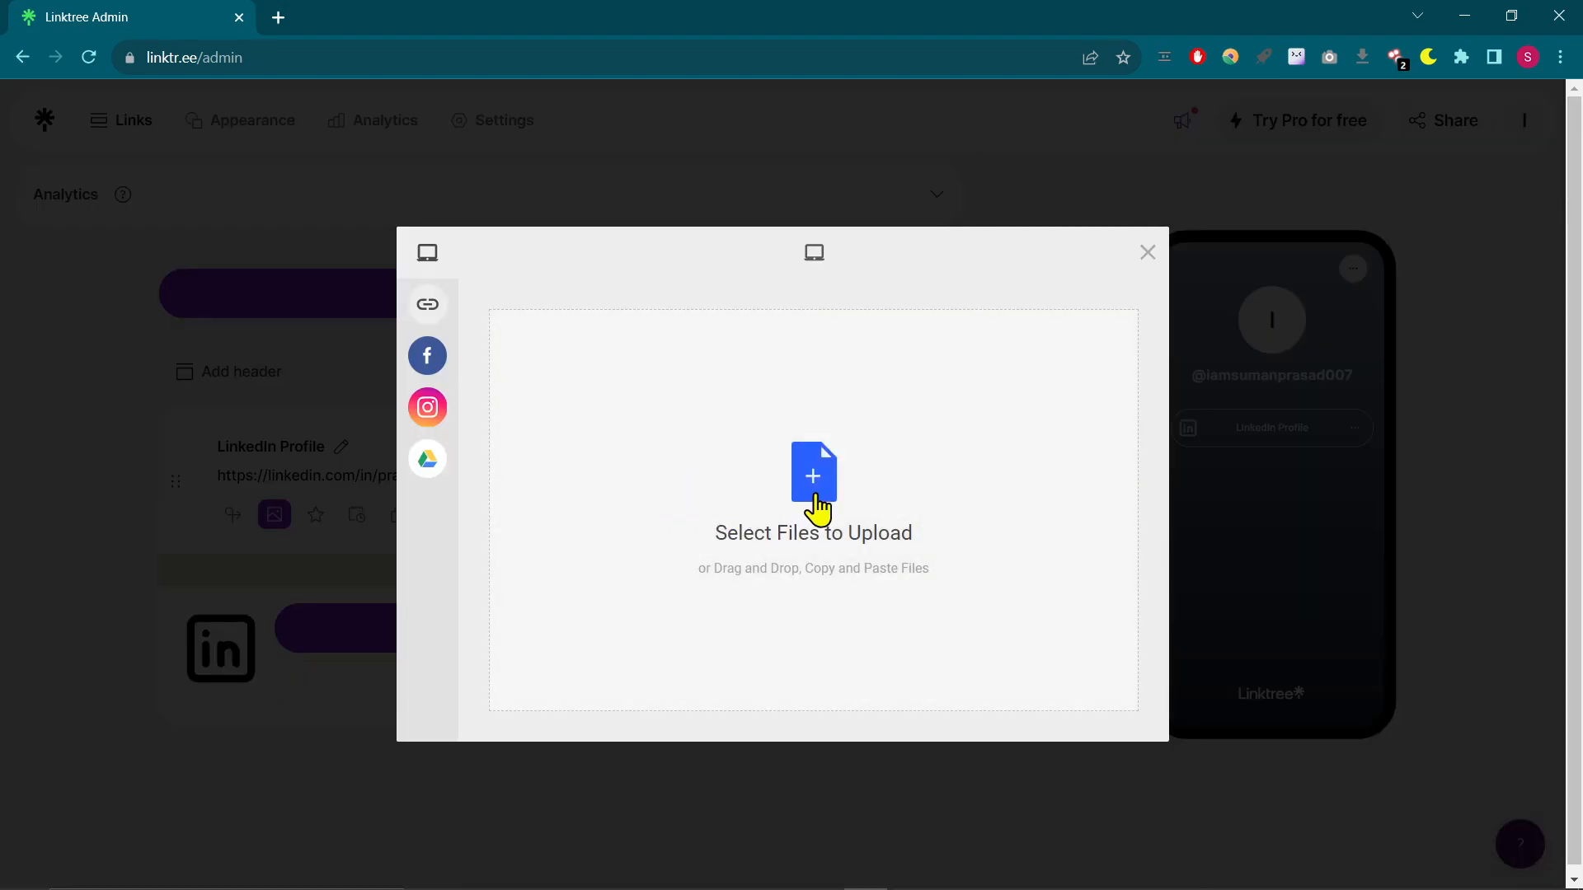
left_click(817, 496)
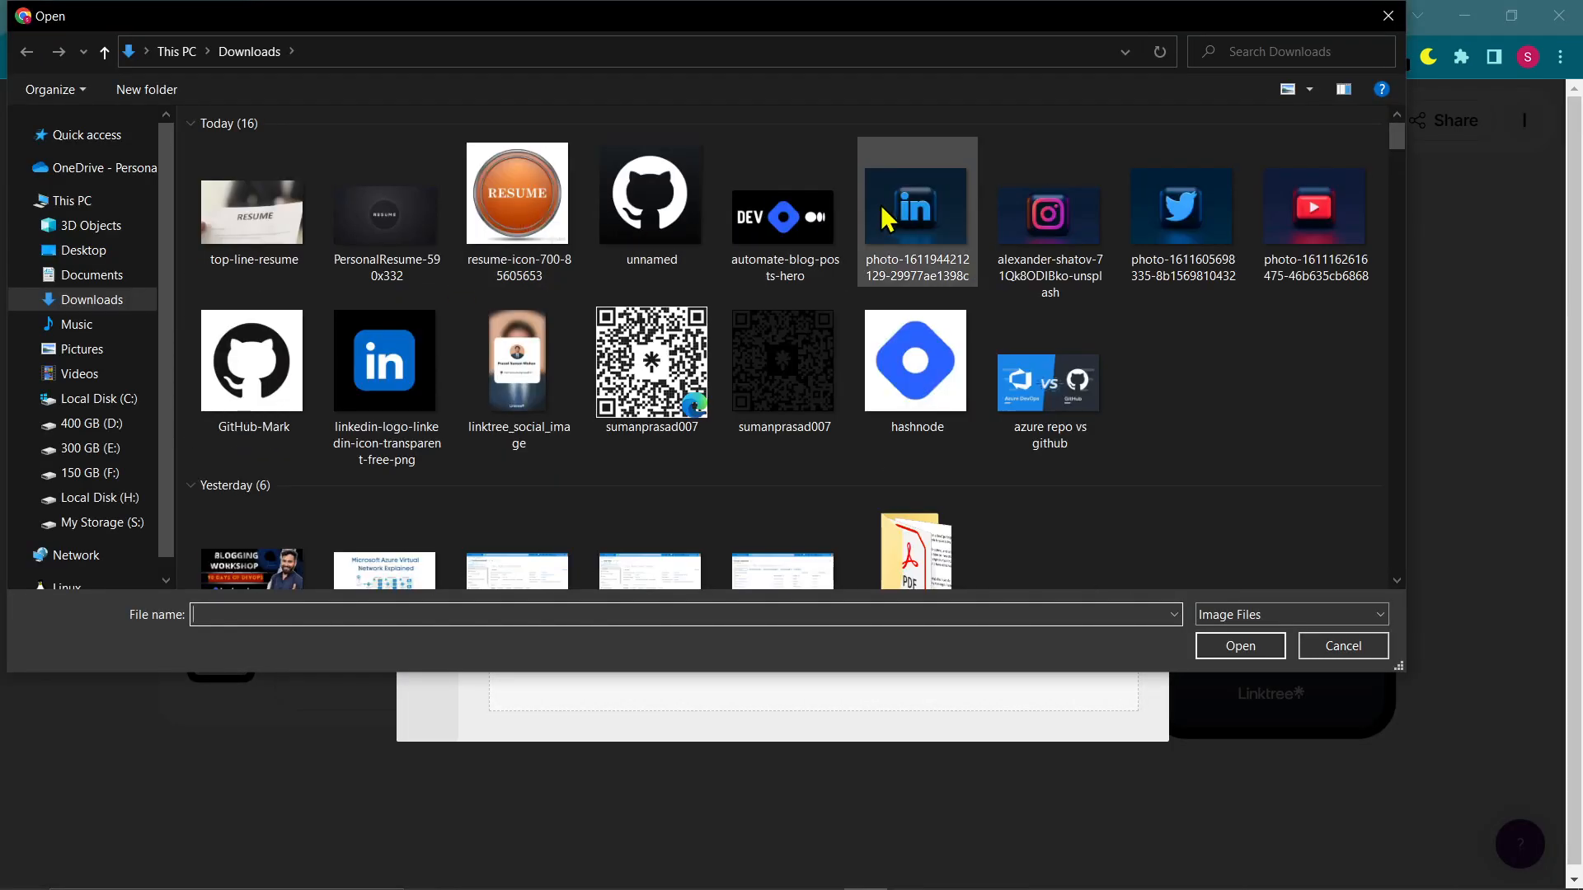
left_click(940, 236)
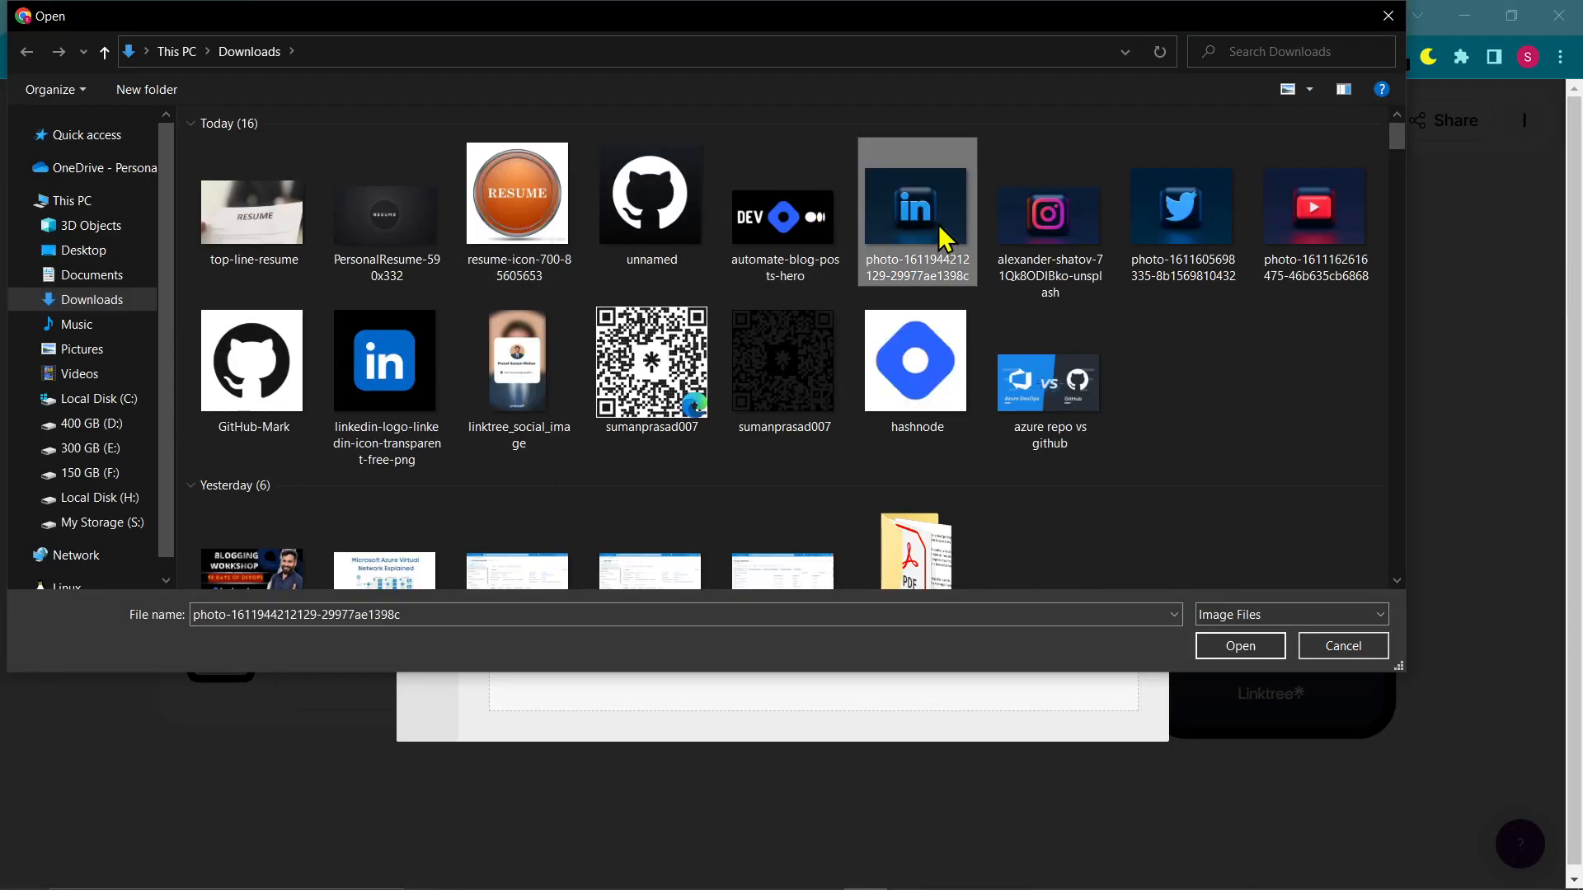
left_click(1238, 646)
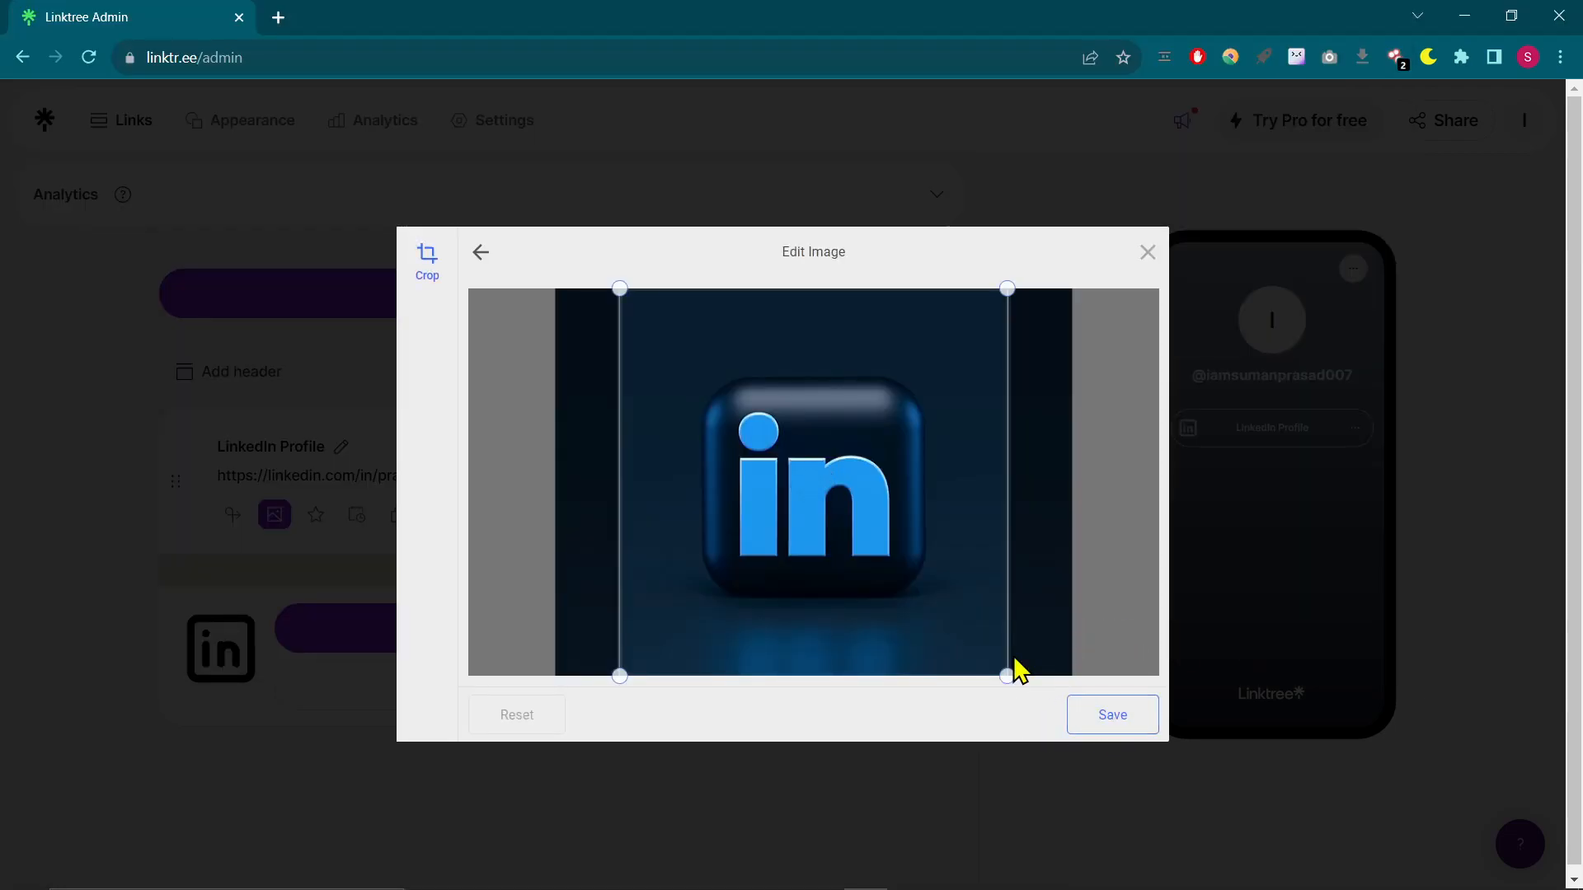
left_click(1133, 724)
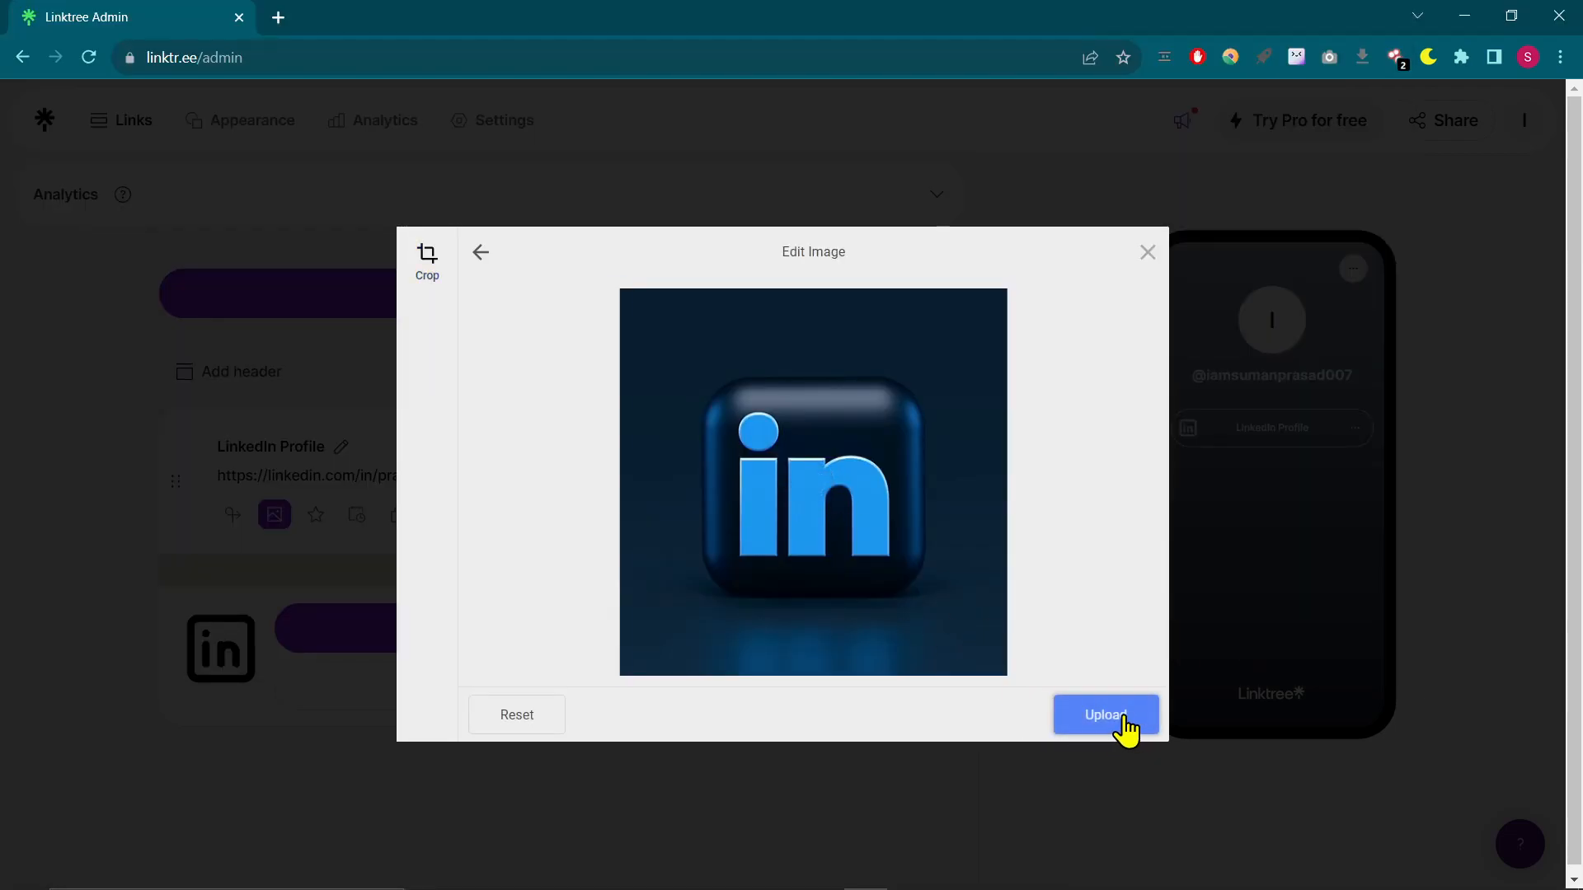
left_click(1123, 718)
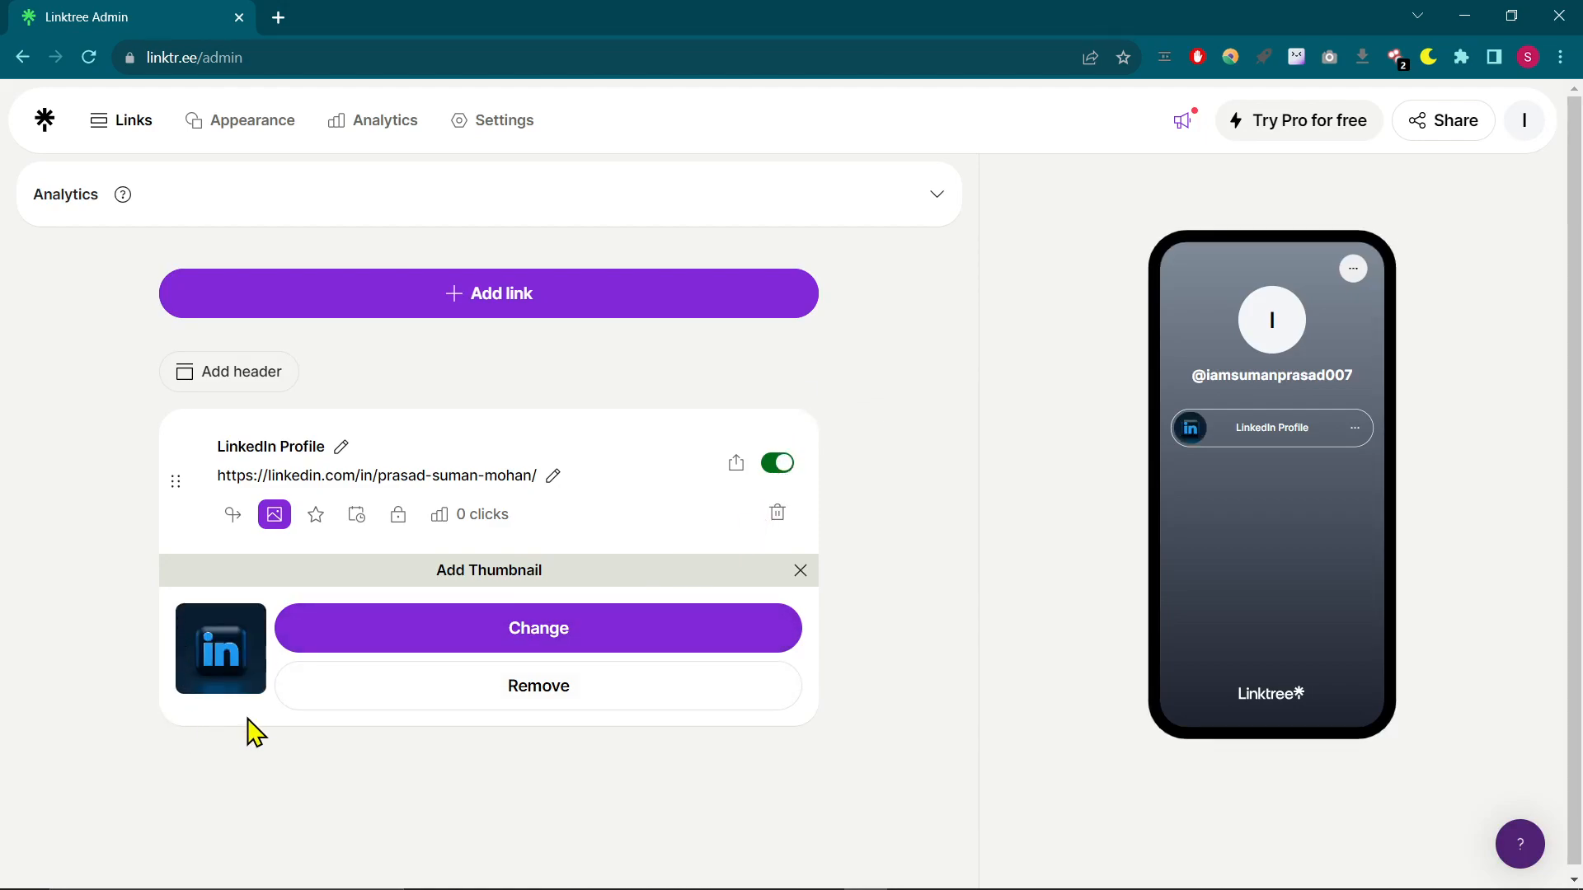
- Add another link to the Linktree using the GitHub profile URL copied from the Notepad list
left_click(544, 297)
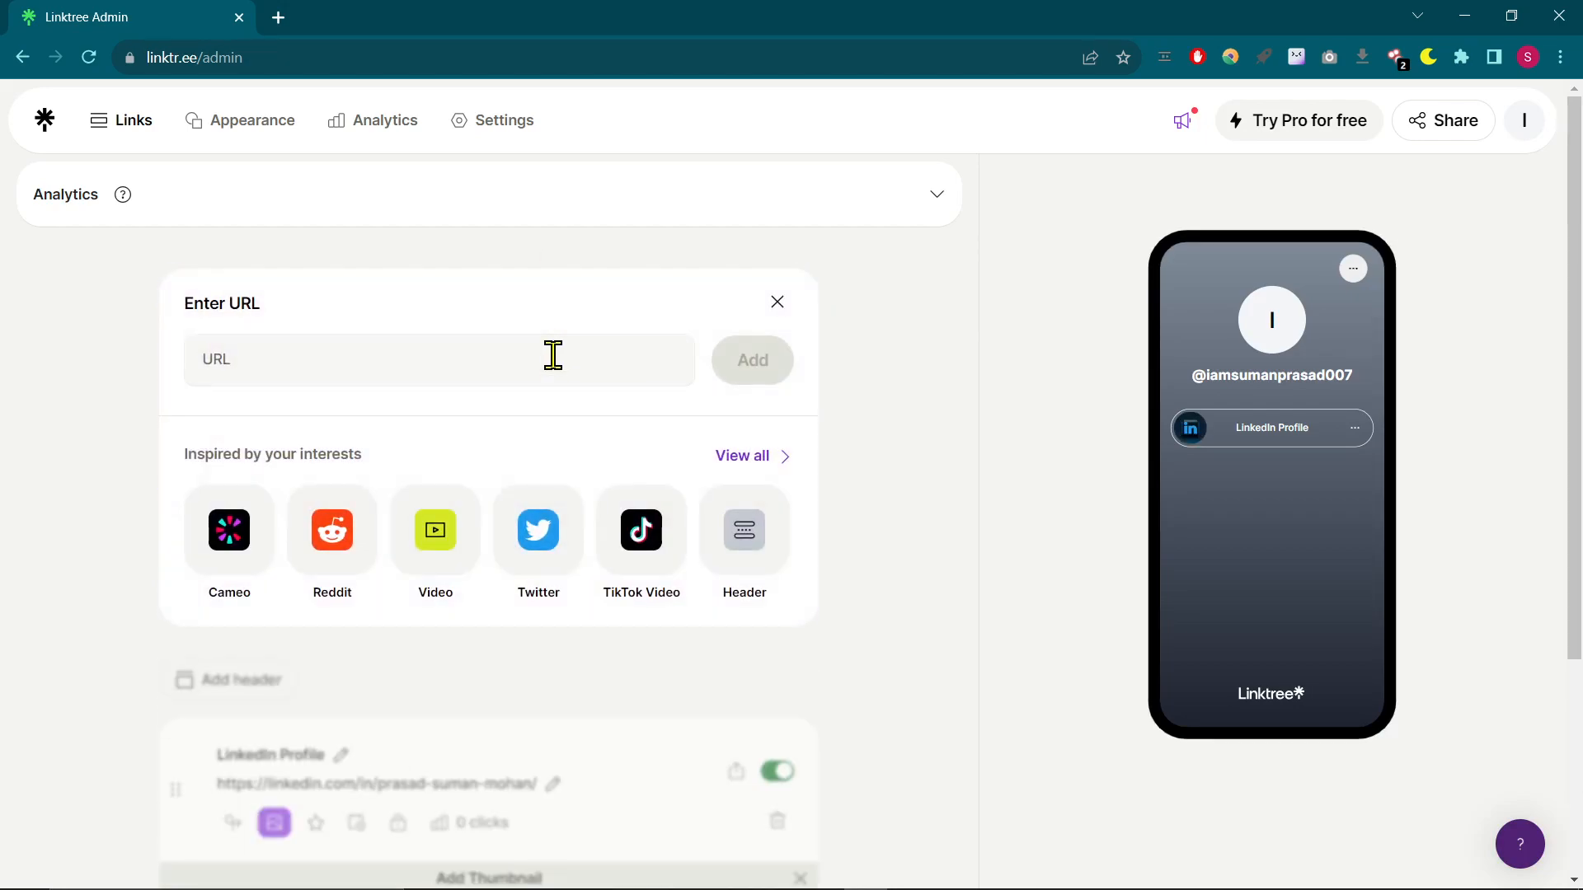
left_click(536, 364)
key("alt+Tab")
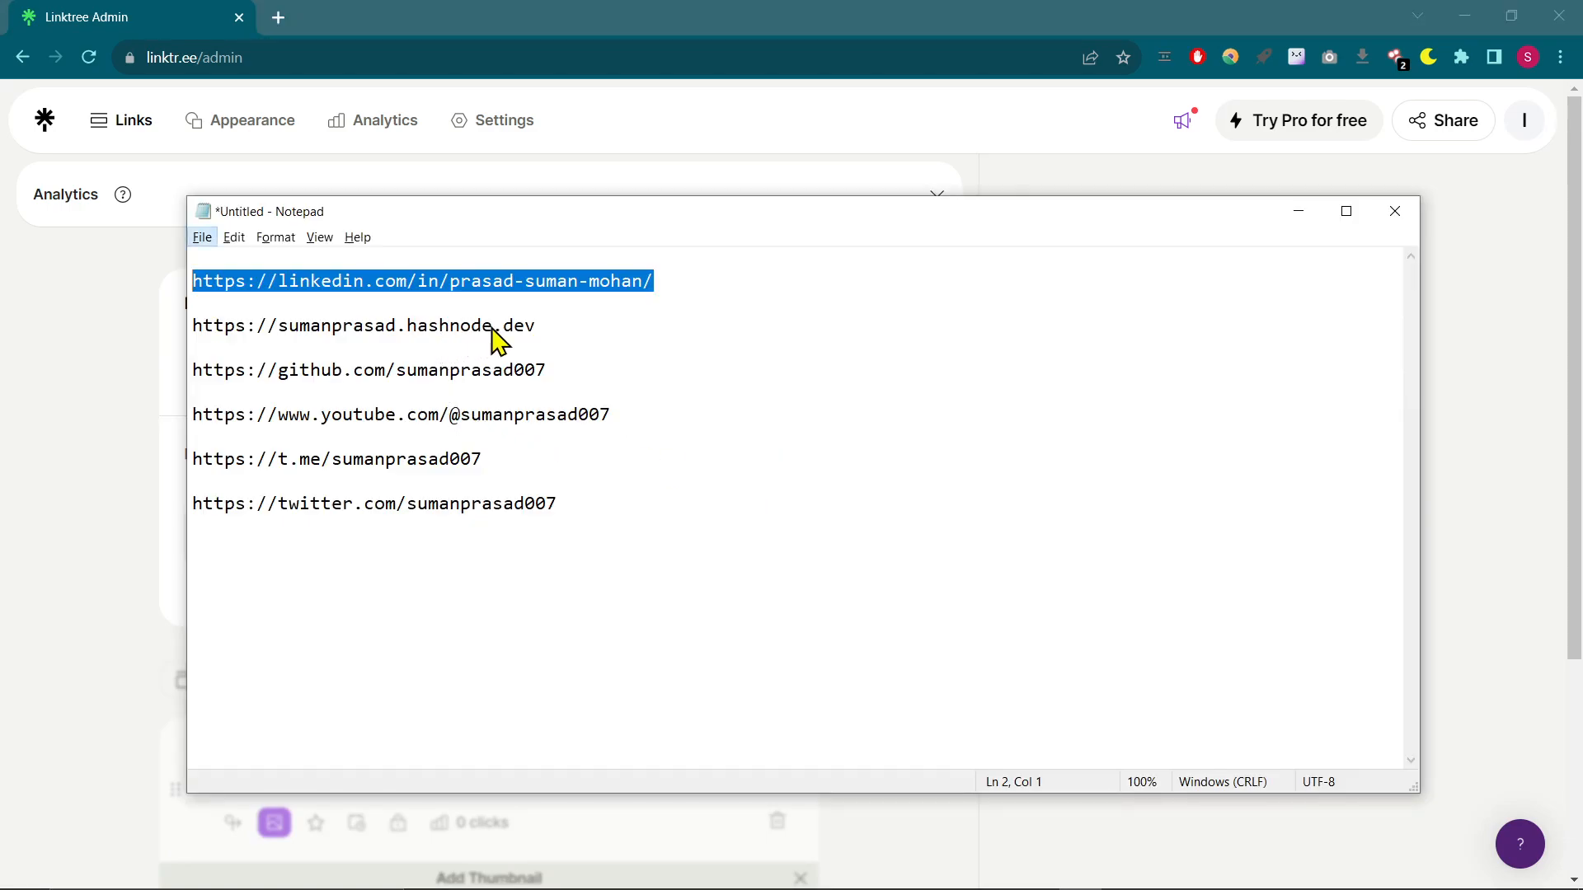
left_click(458, 372)
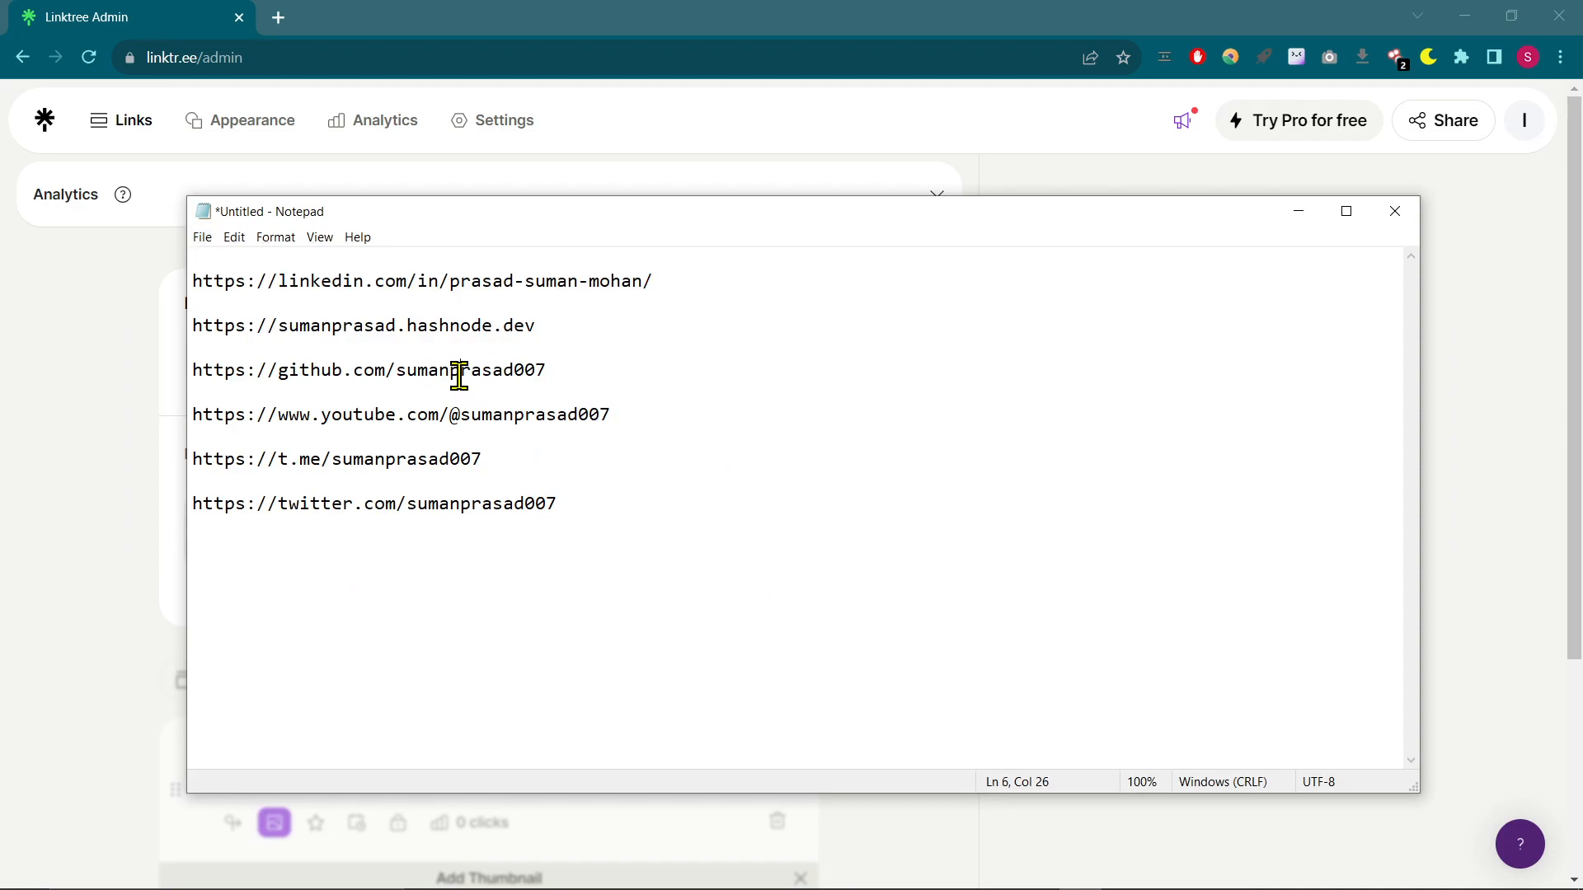
triple_click(459, 372)
key("ctrl+c")
key("alt+Tab")
left_click(493, 350)
key("ctrl+v")
left_click(759, 382)
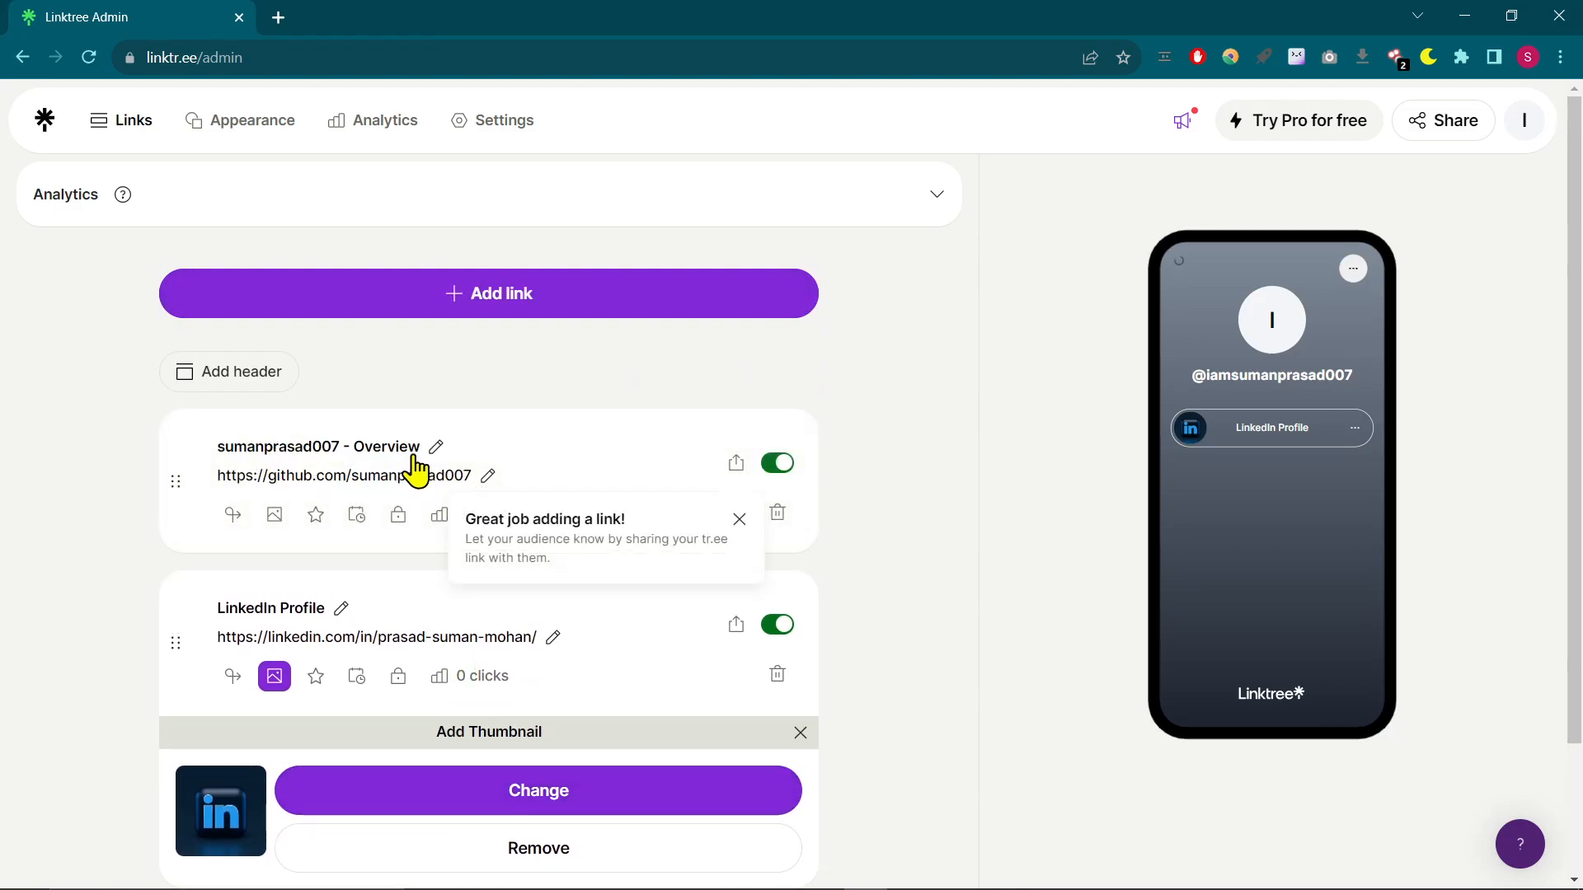
- Replace the GitHub link's title with "GitHub Profile"
double_click(410, 445)
key("ctrl+a")
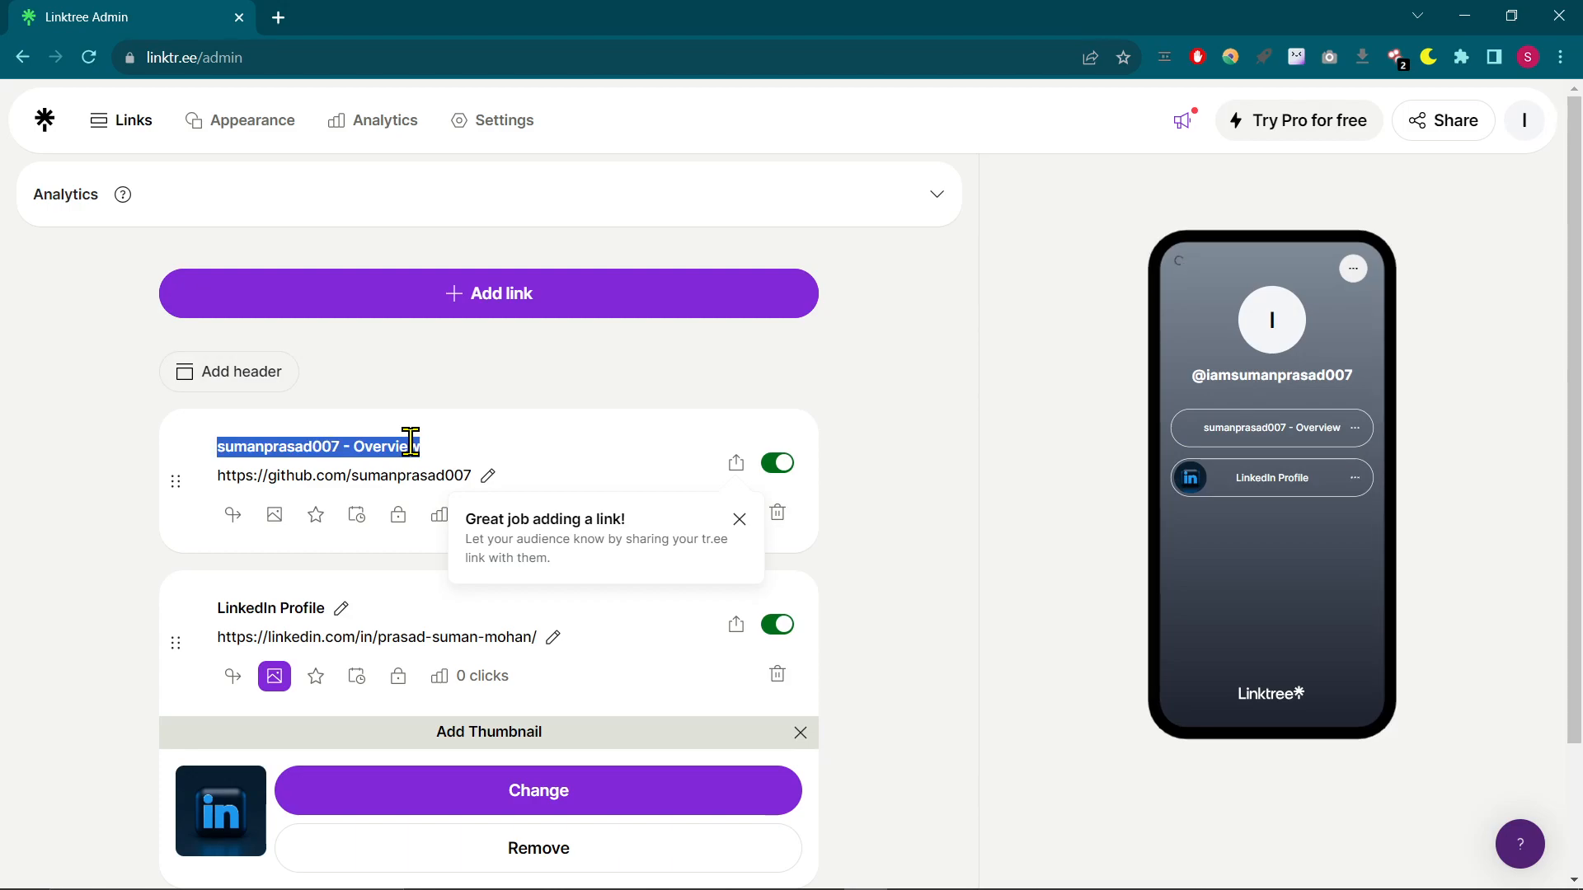
type("GitHu")
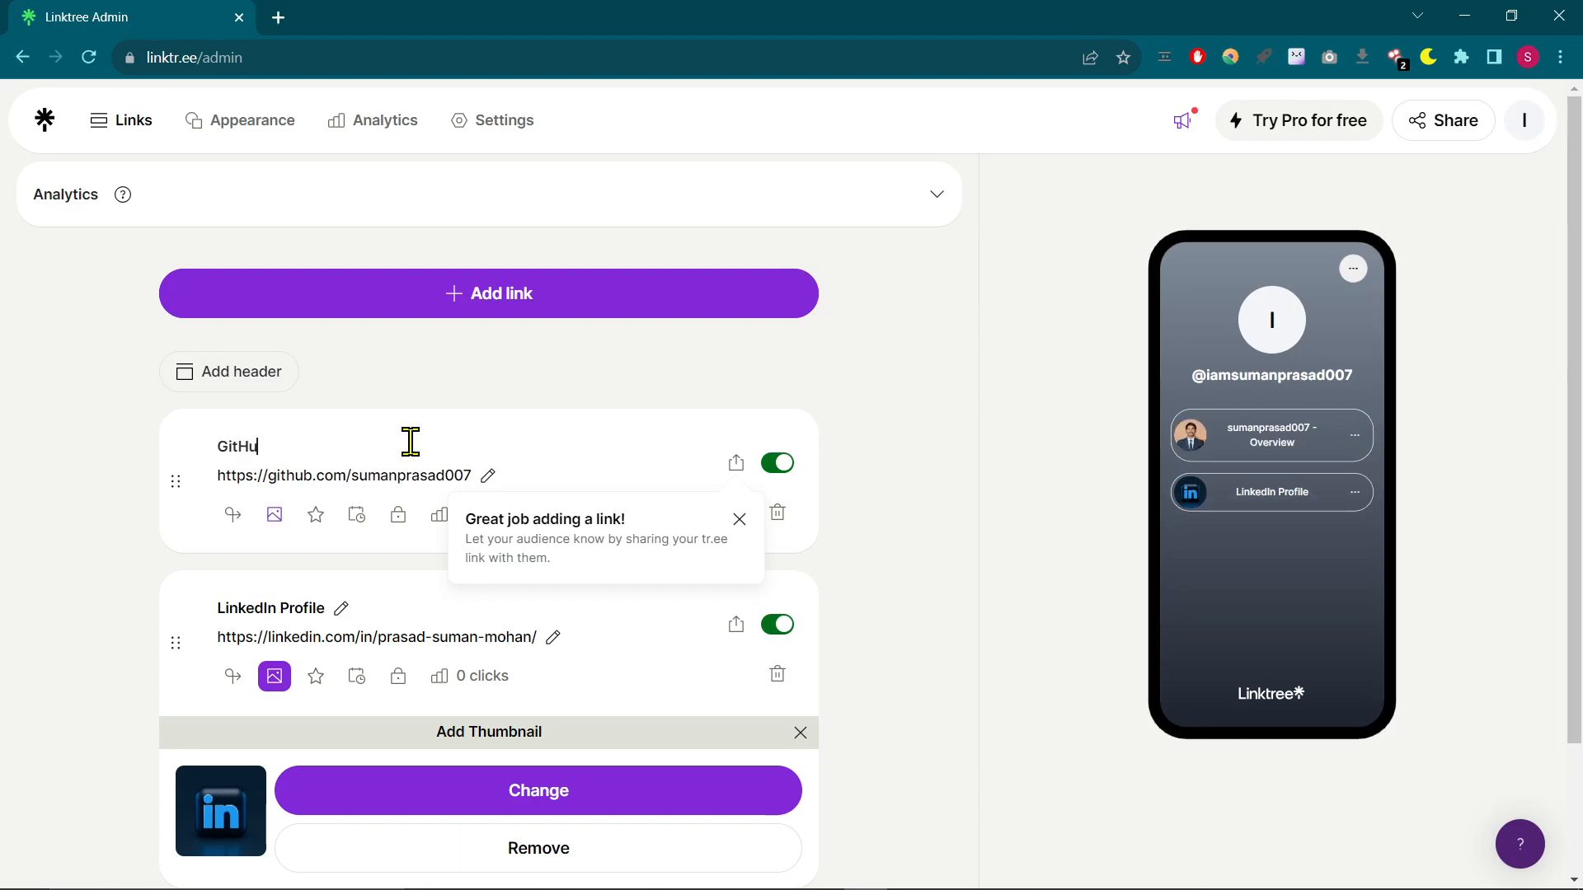
type("b Profilwe")
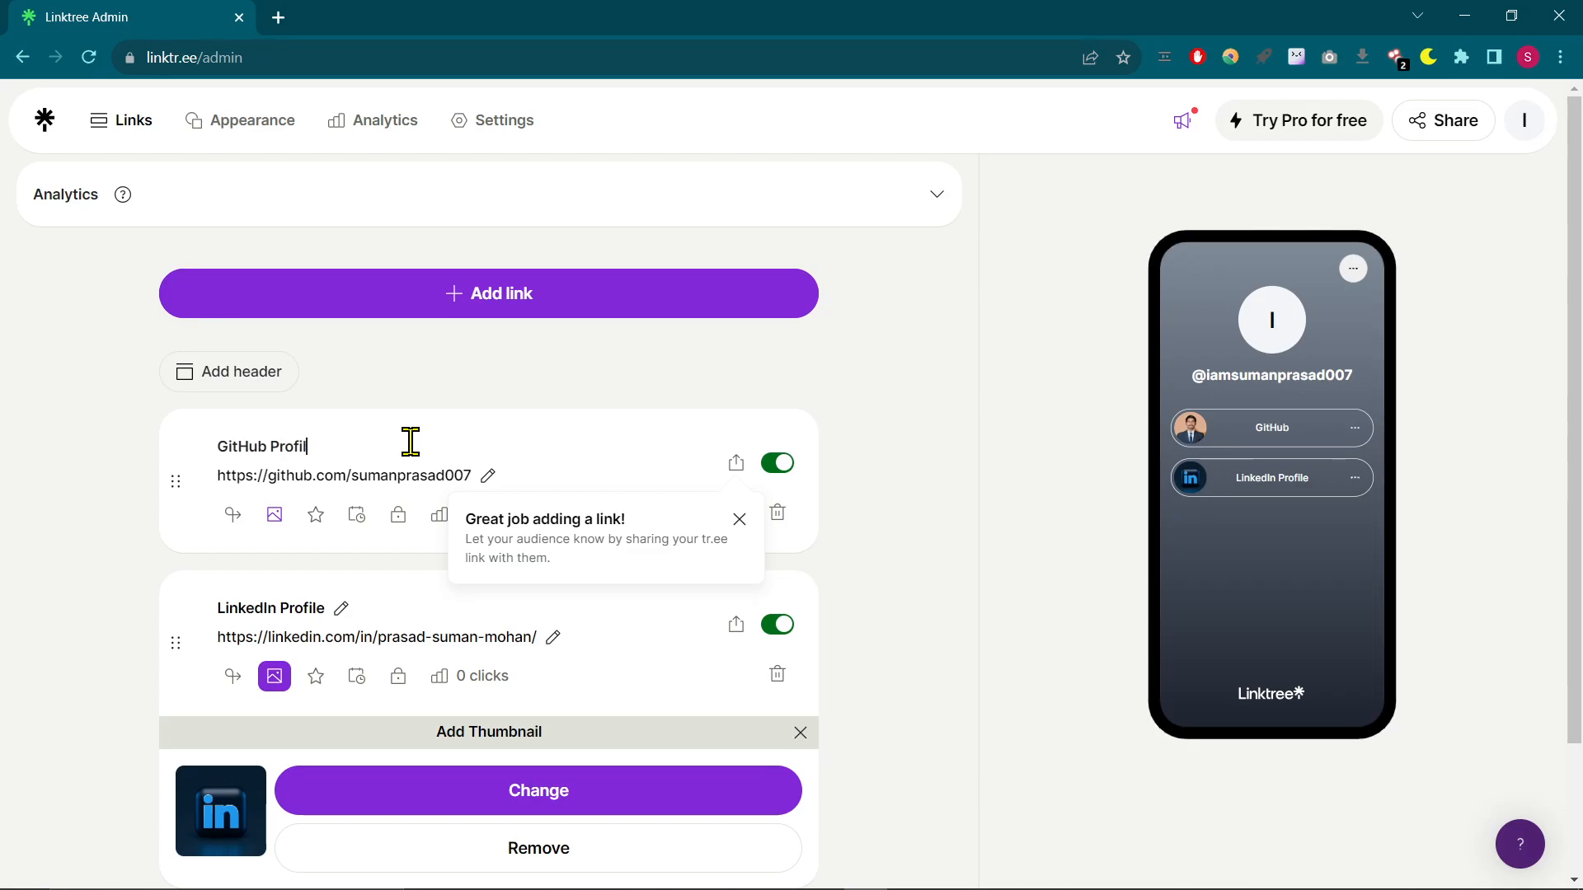
- Replace the GitHub Profile link's thumbnail by uploading the GitHub logo image "unnamed" from the Downloads folder with the default crop
left_click(276, 518)
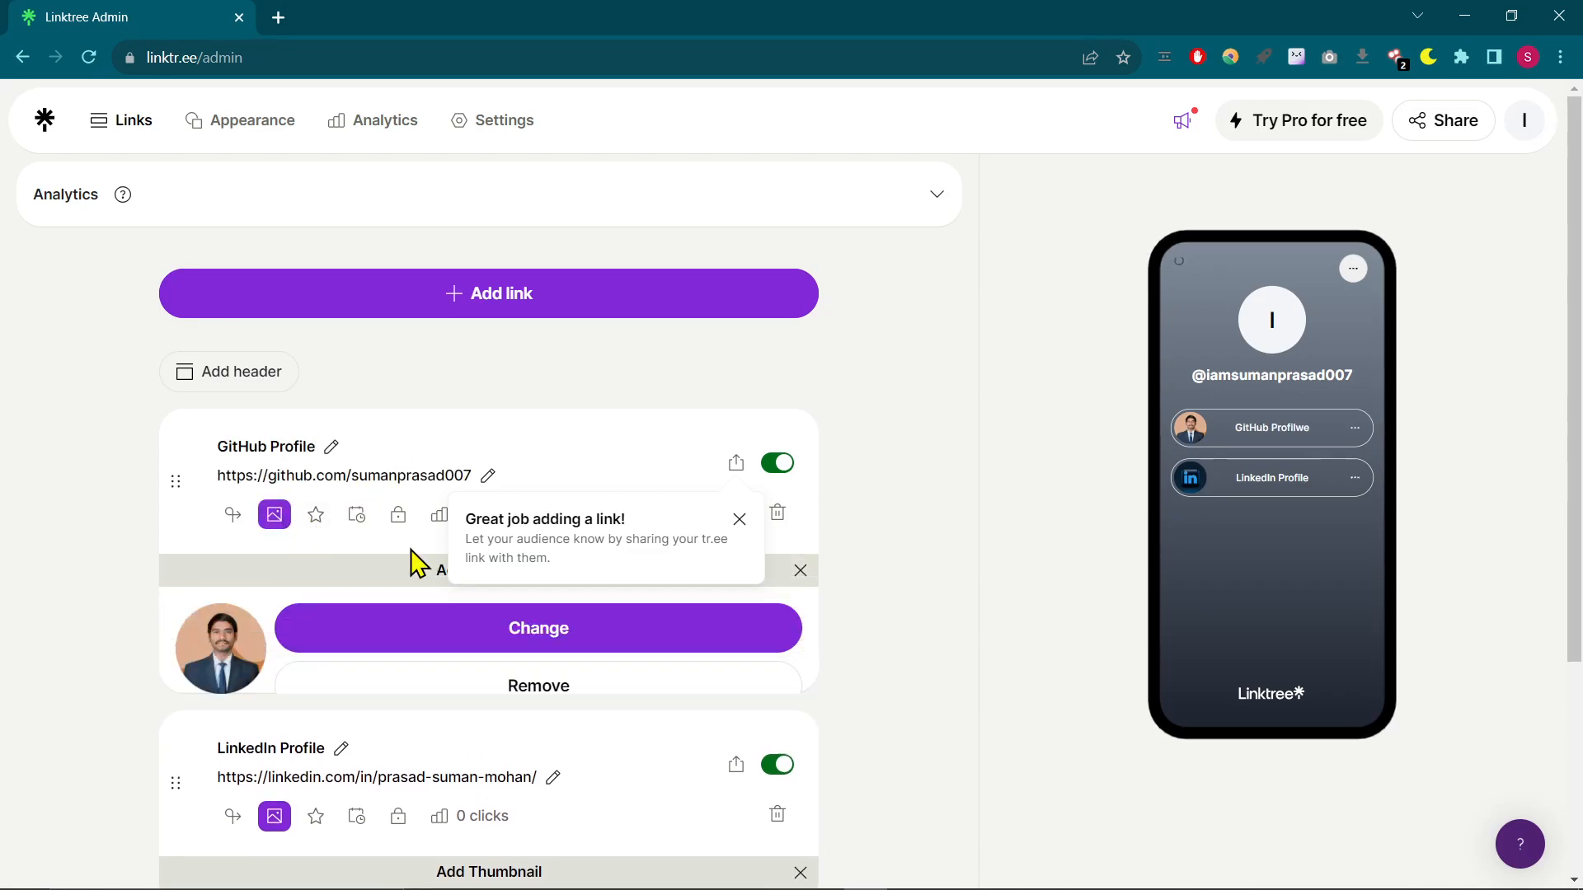
left_click(496, 627)
left_click(746, 482)
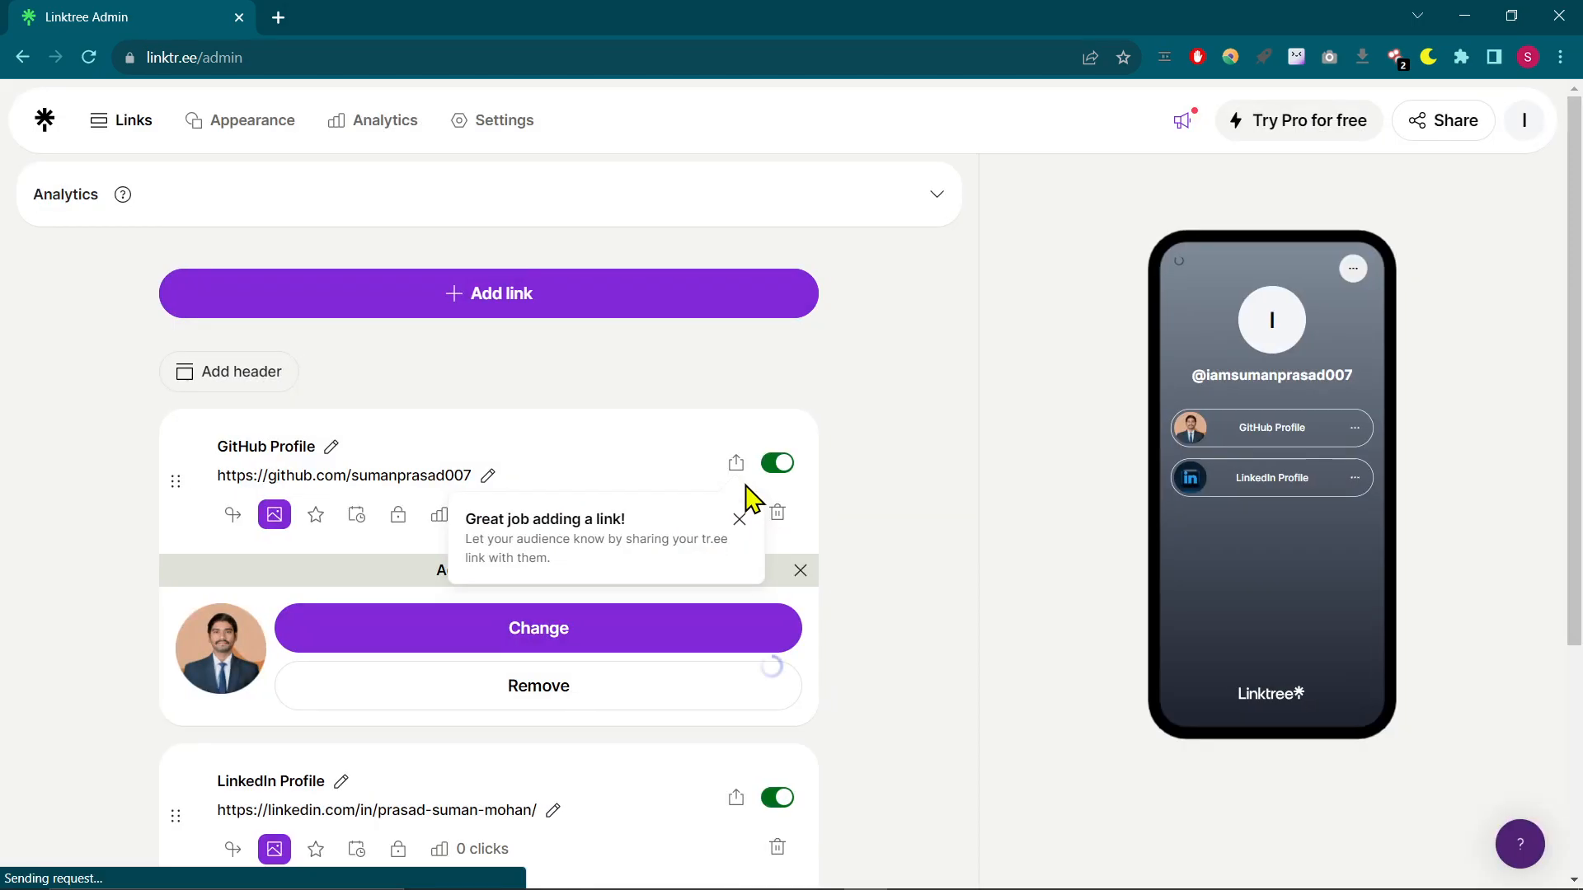
left_click(768, 464)
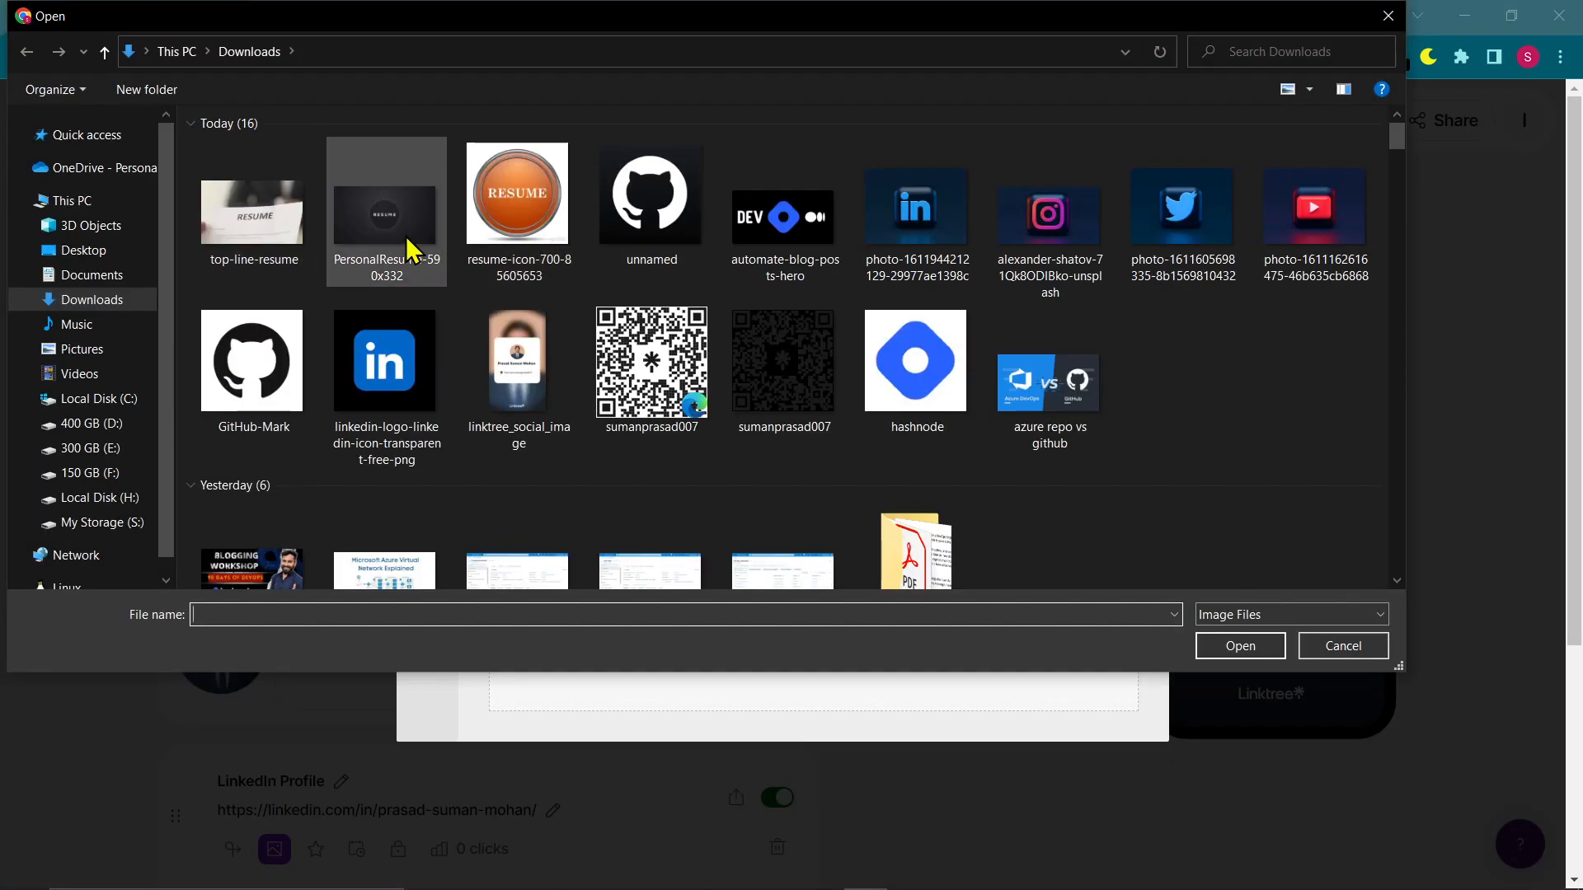
double_click(690, 245)
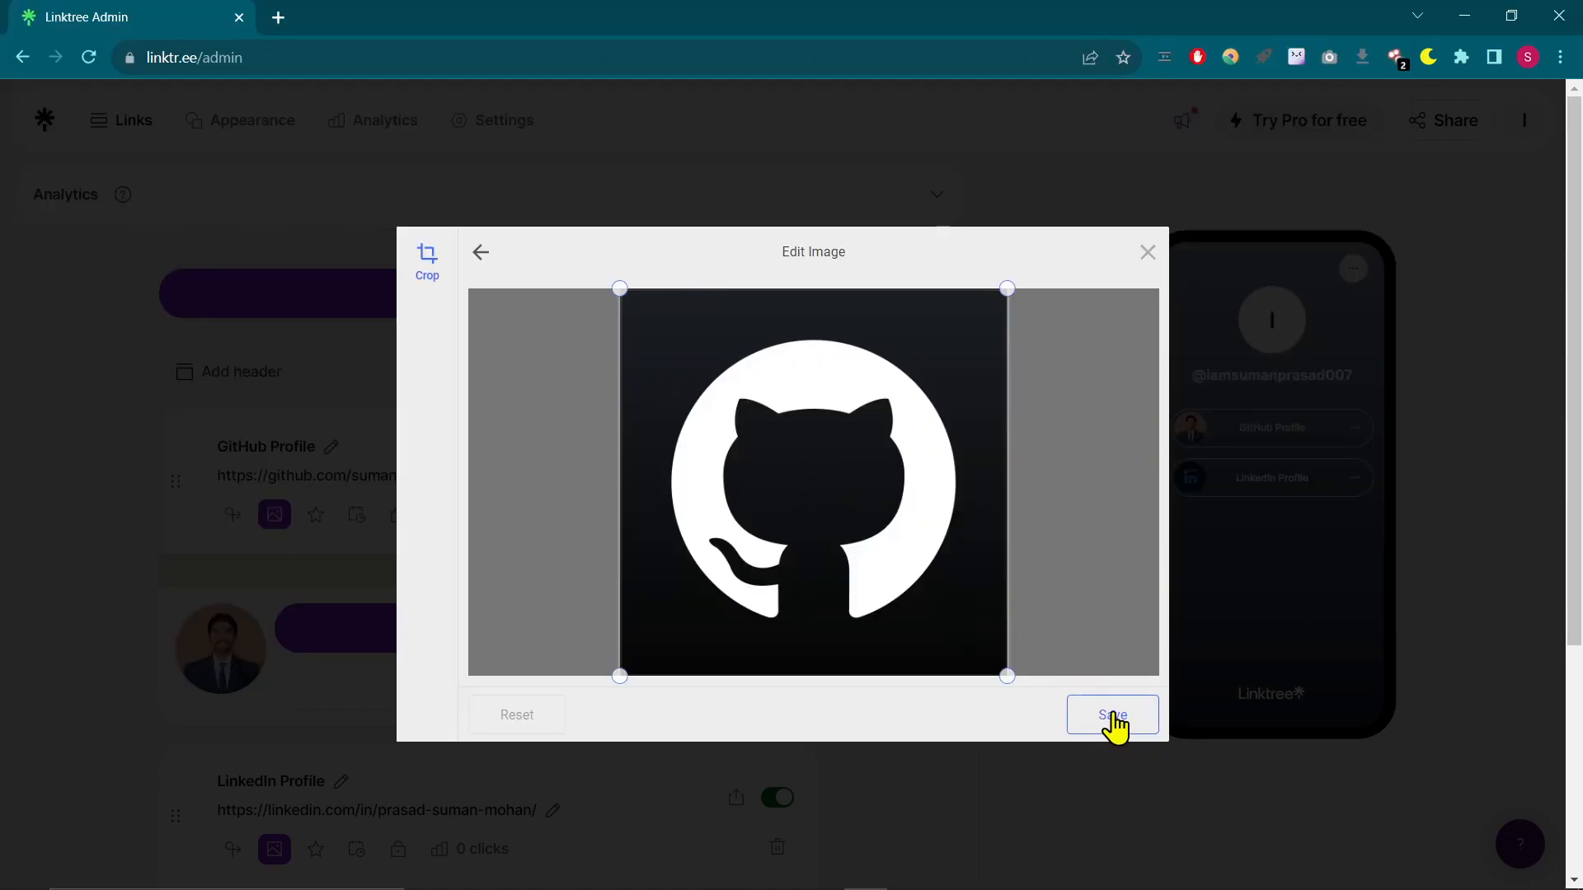
left_click(1109, 719)
left_click(1115, 716)
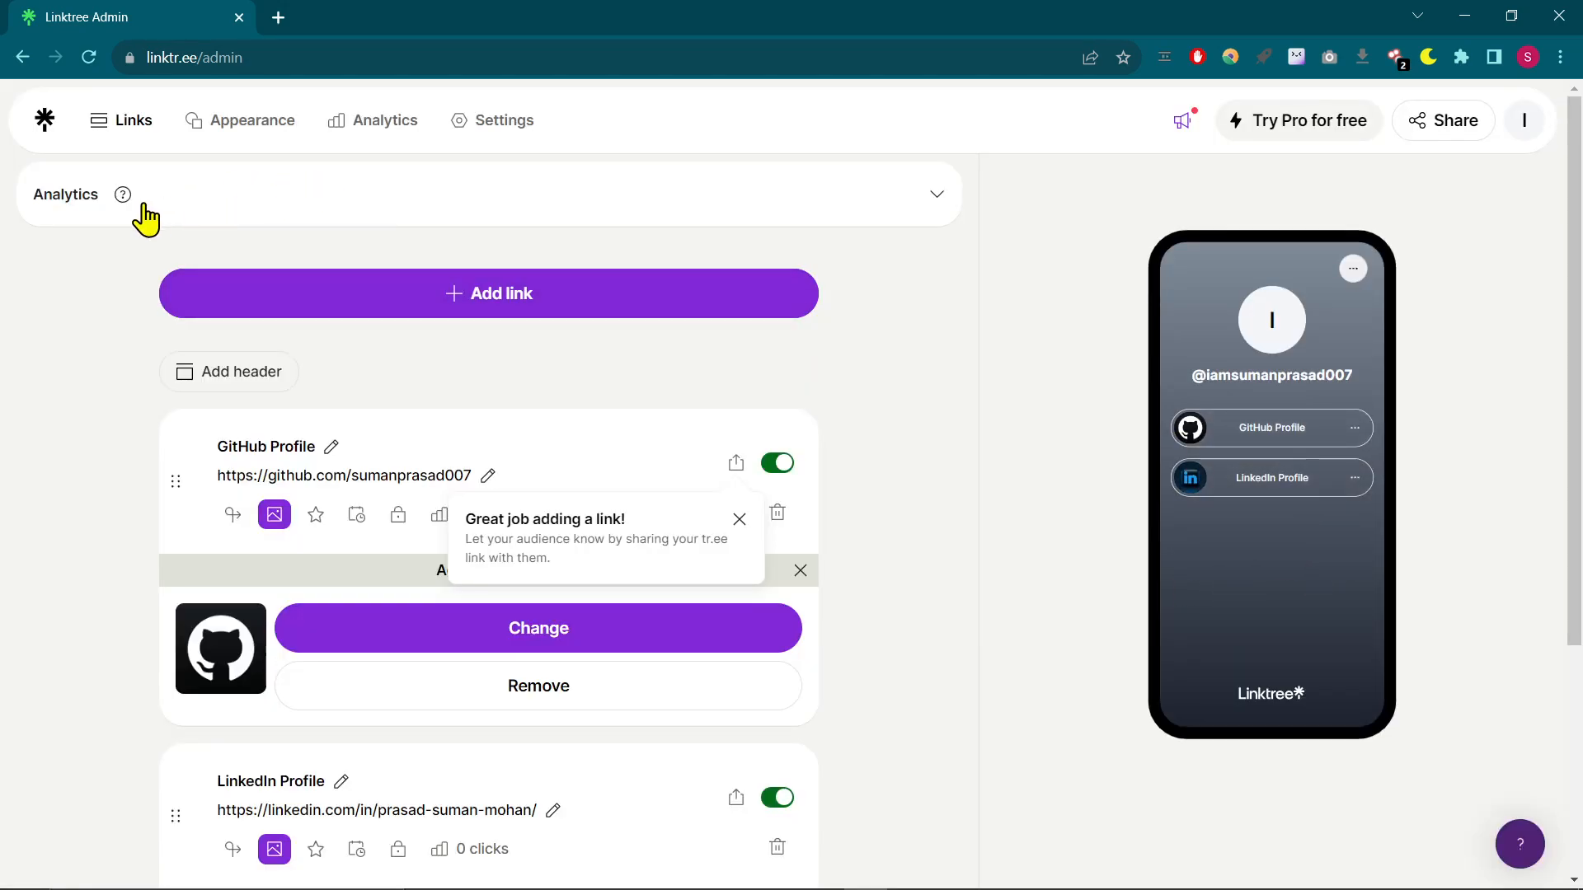
- Open the Linktree's Appearance settings
scroll(1133, 458, "down", 4)
scroll(1102, 517, "up", 4)
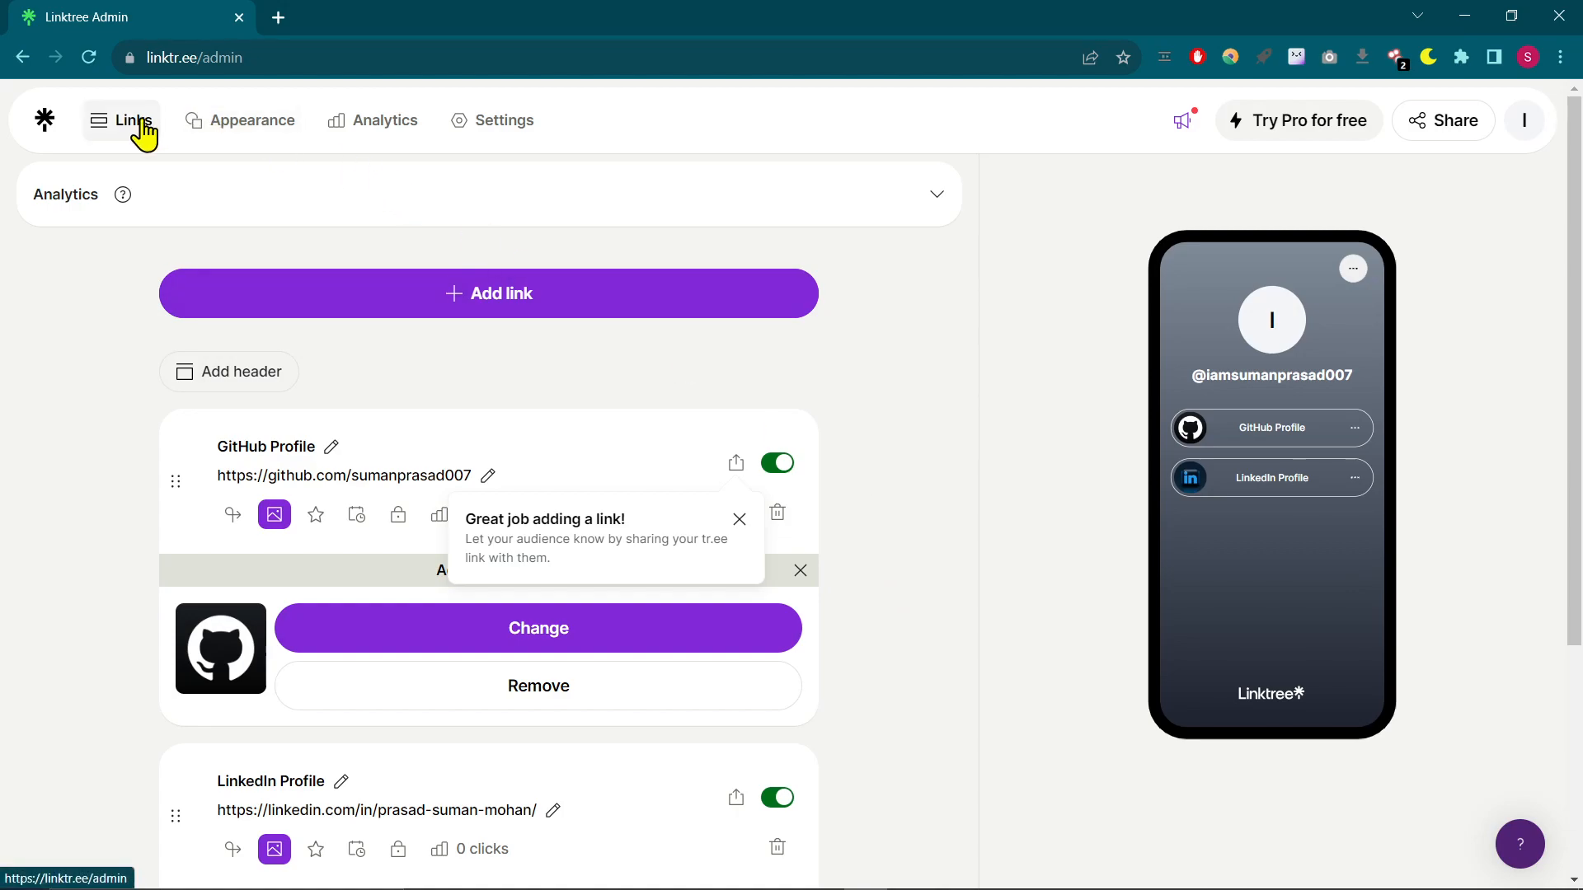
left_click(216, 142)
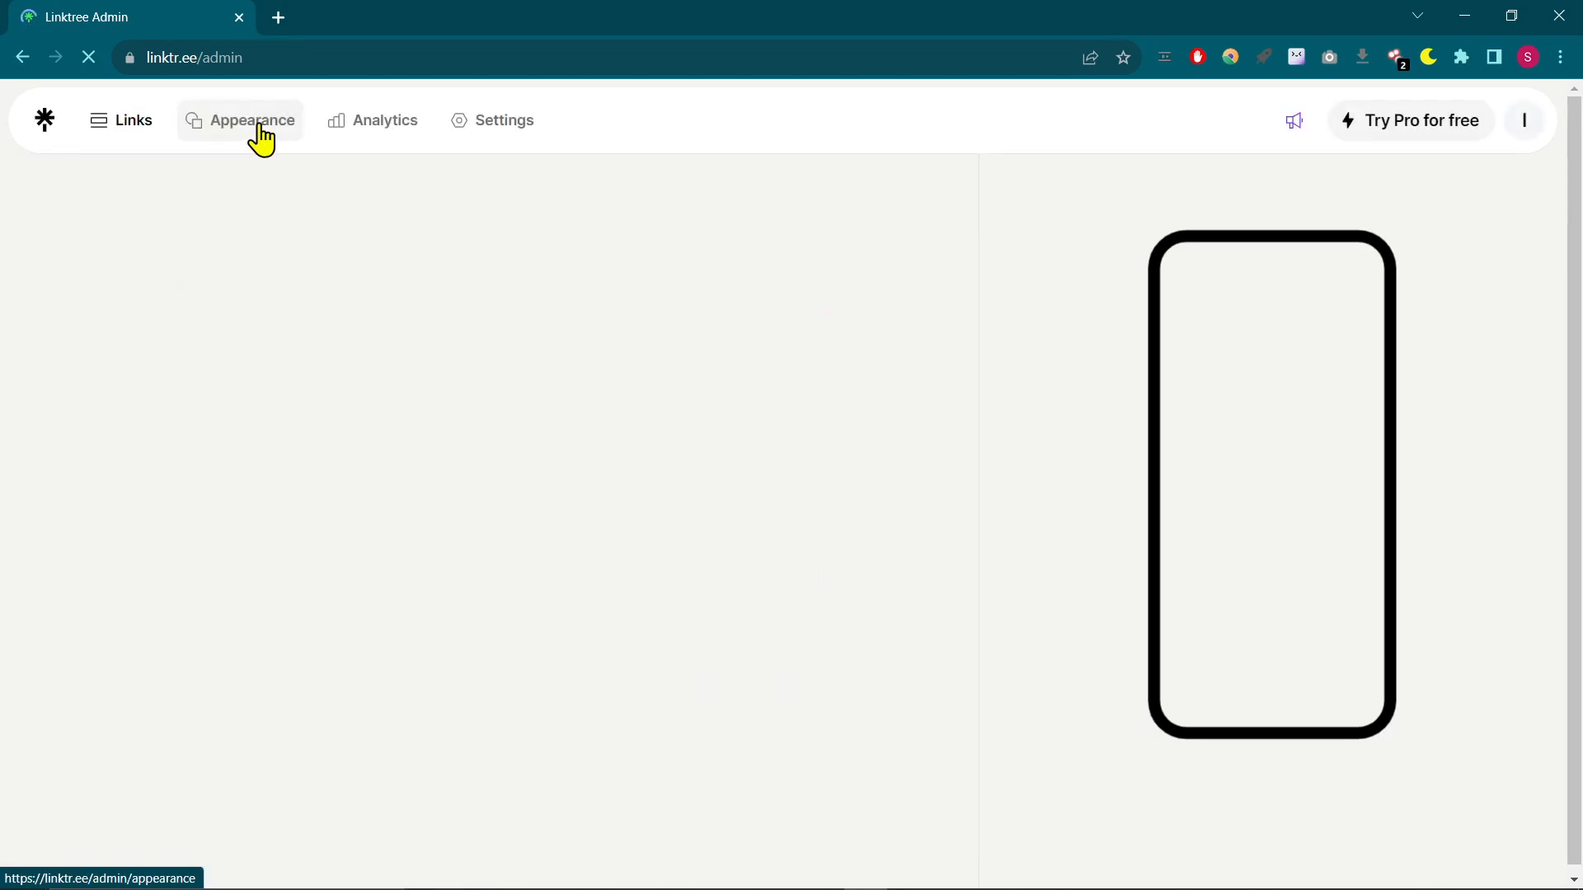
left_click(260, 137)
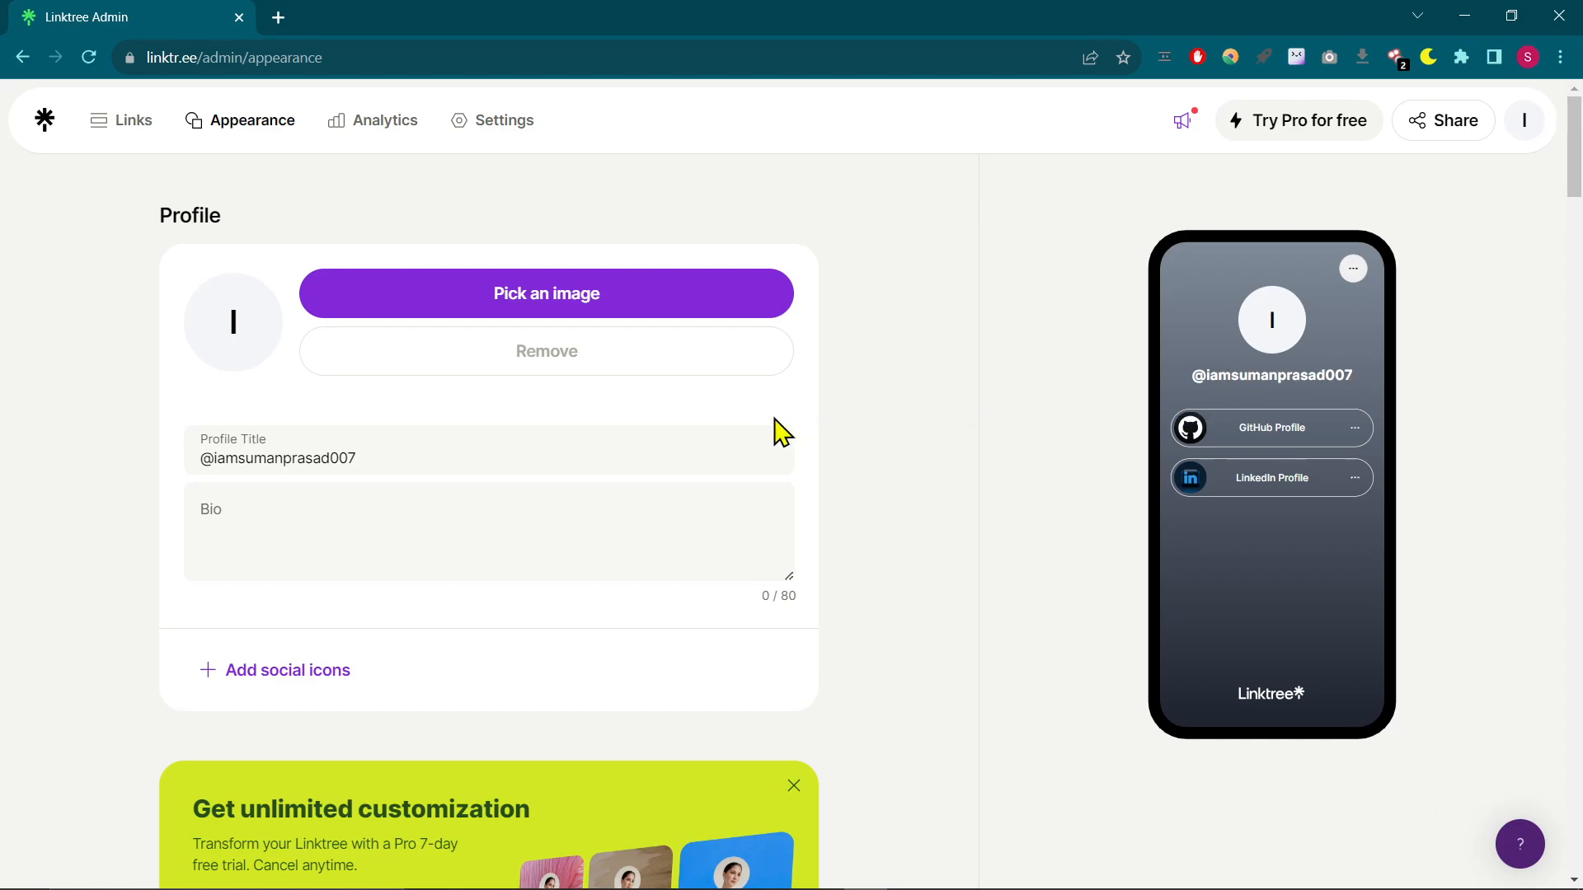
- Set the profile title to the owner's full name and the bio to "Cloud DevOps Engineer"
left_click(480, 457)
key("ctrl+a")
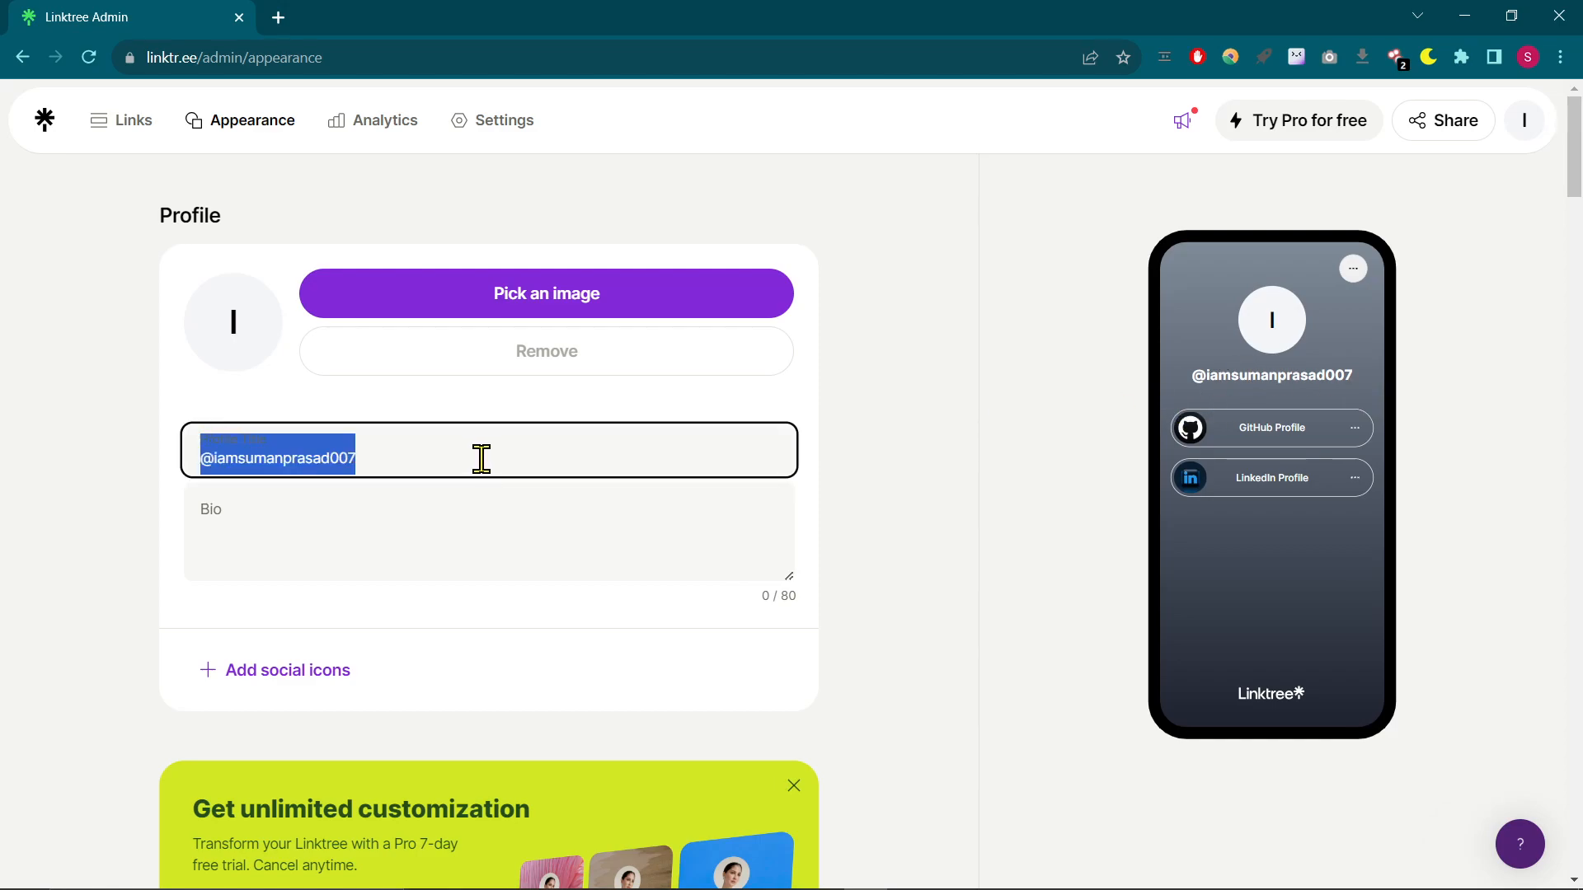
type("Prasad")
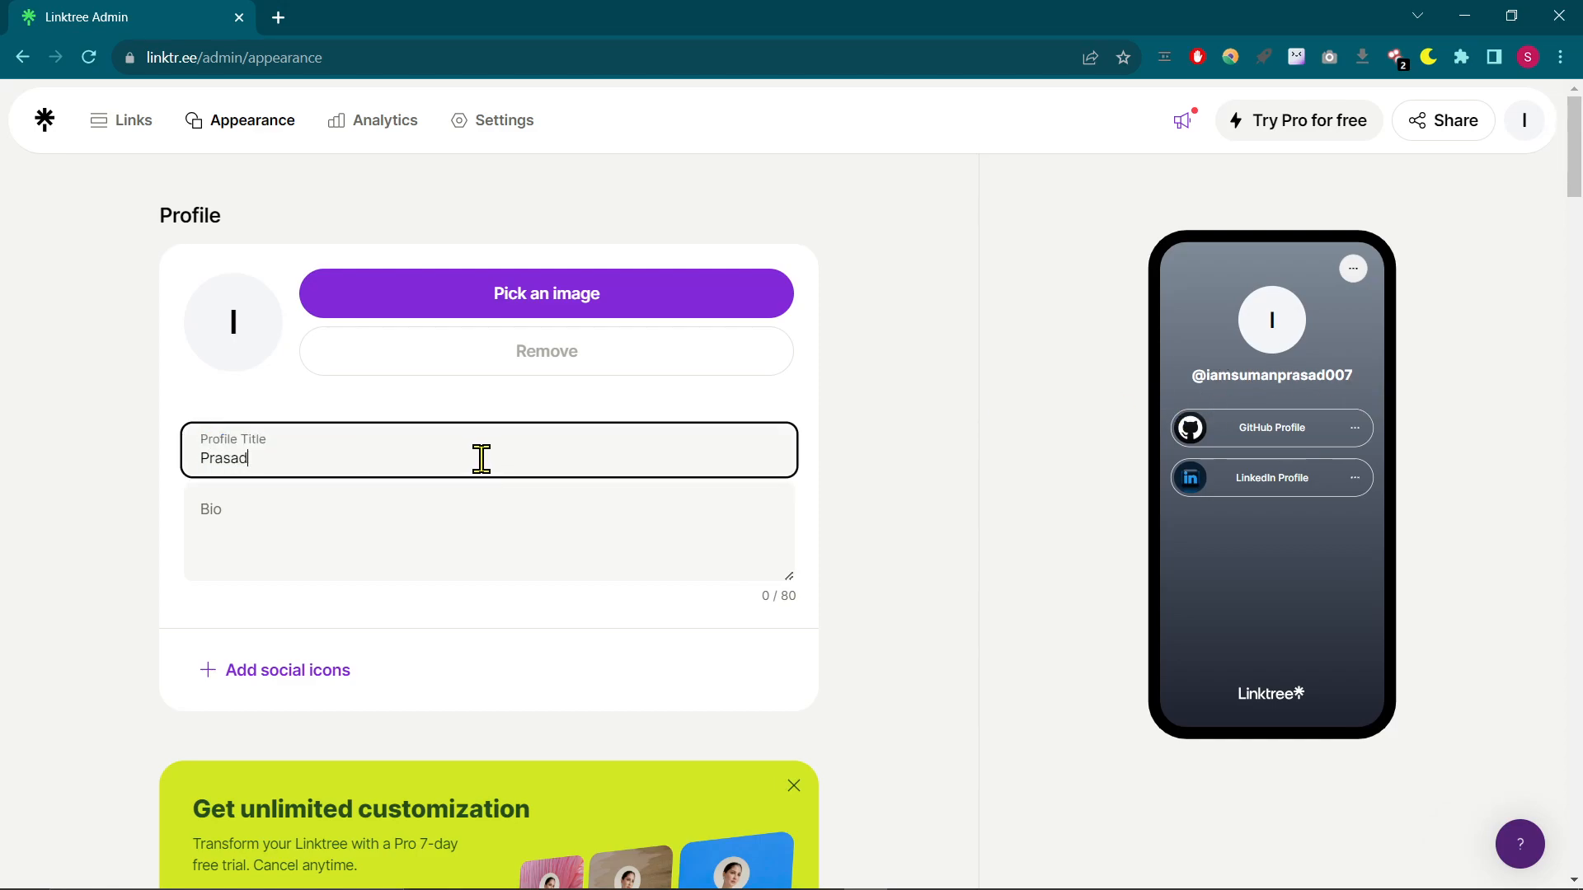
type(" Suman Mohan")
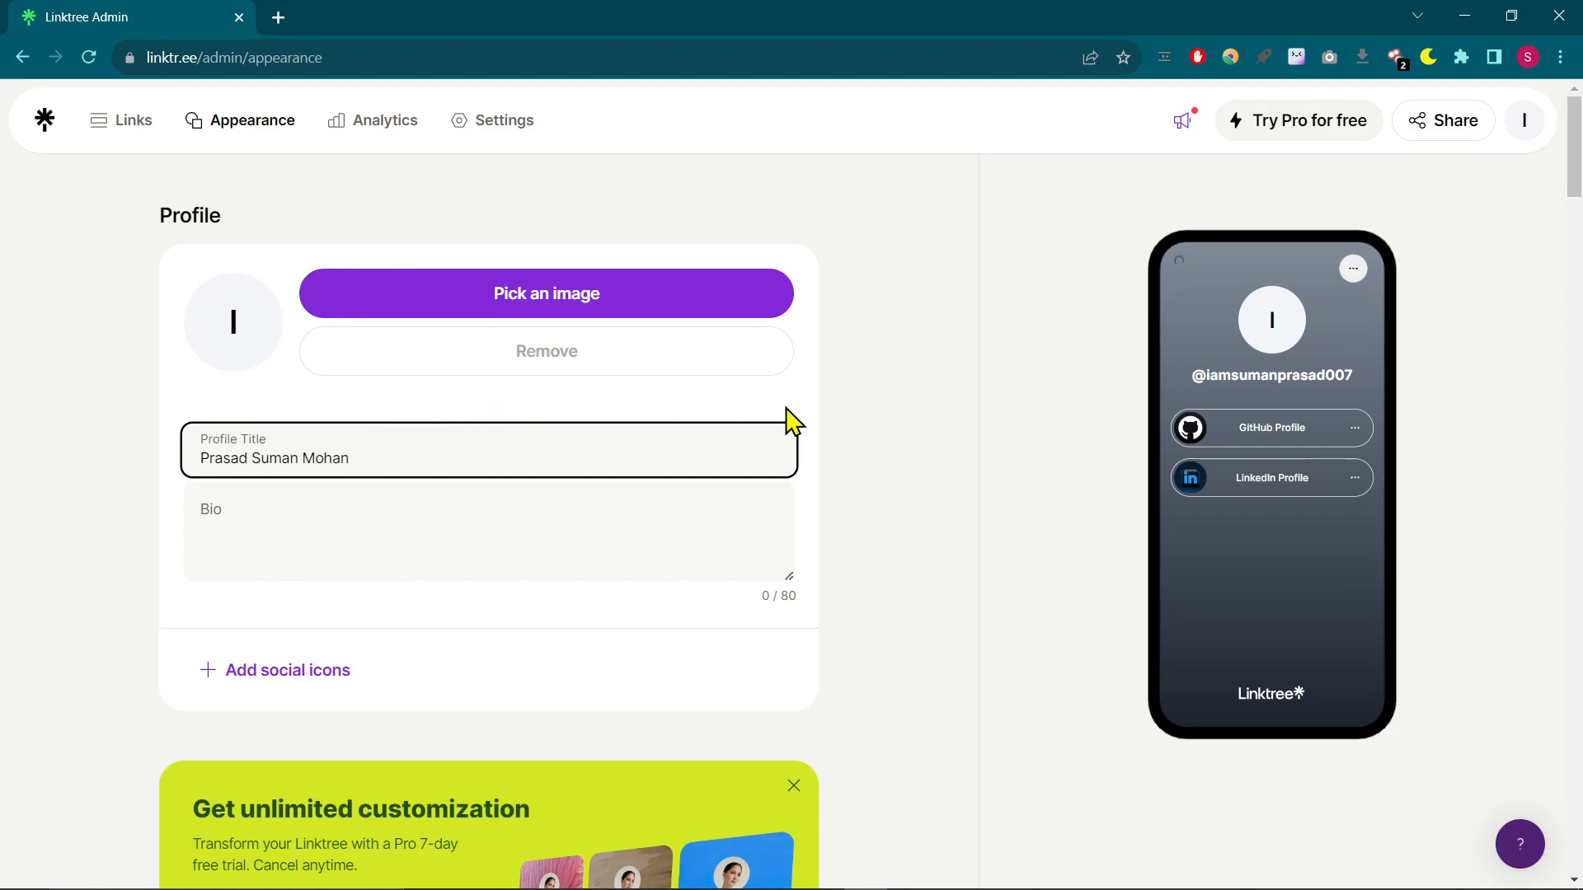
left_click(446, 530)
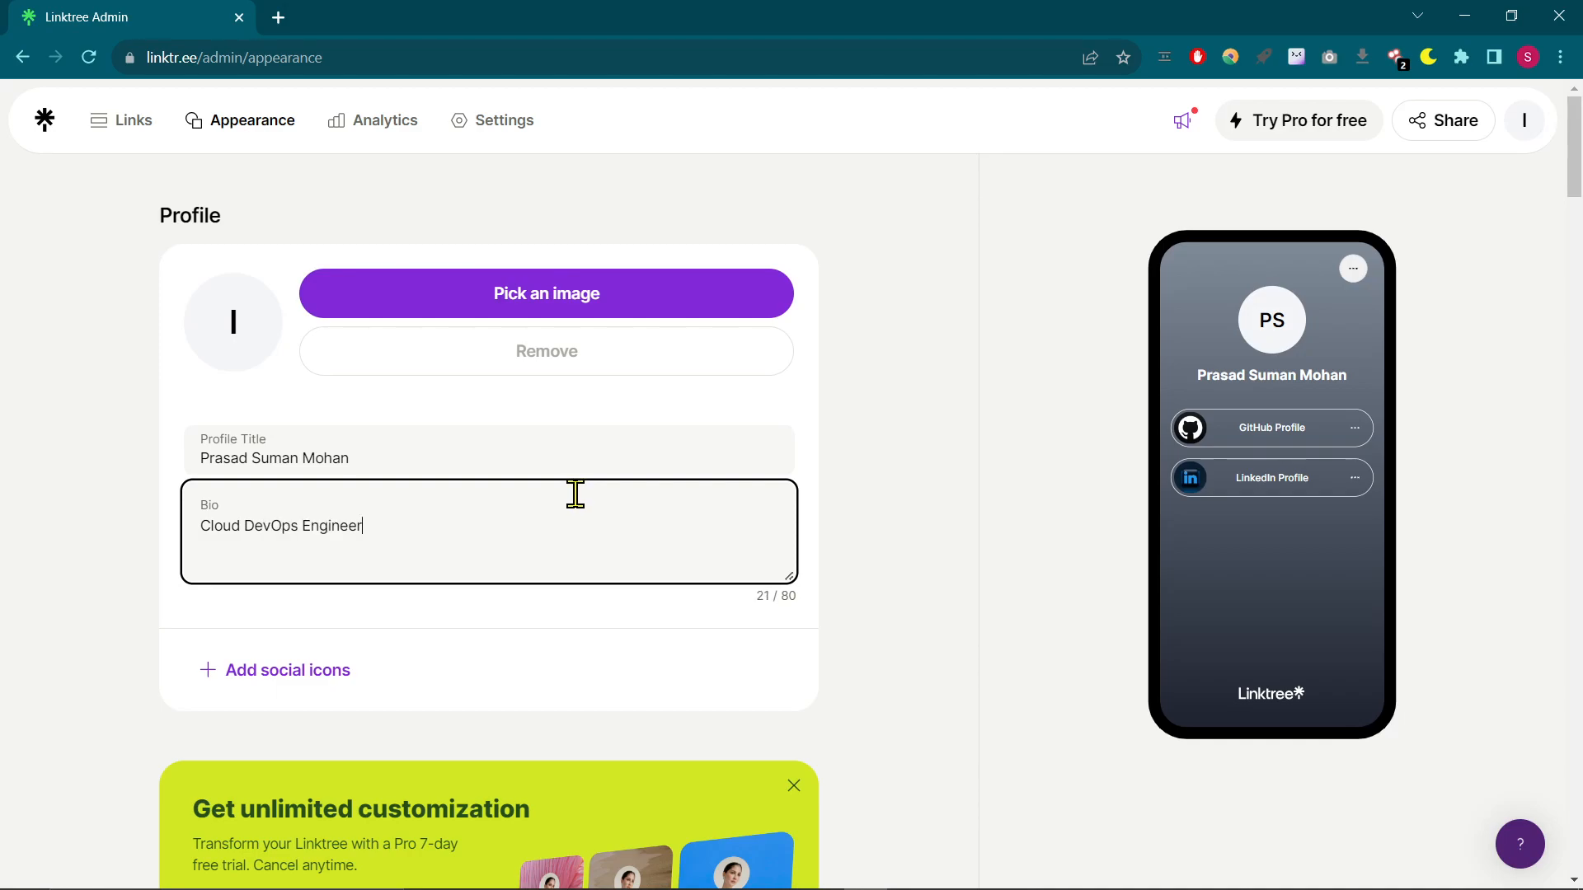
- Upload the owner's portrait photo from the Documents folder as the profile image
left_click(491, 304)
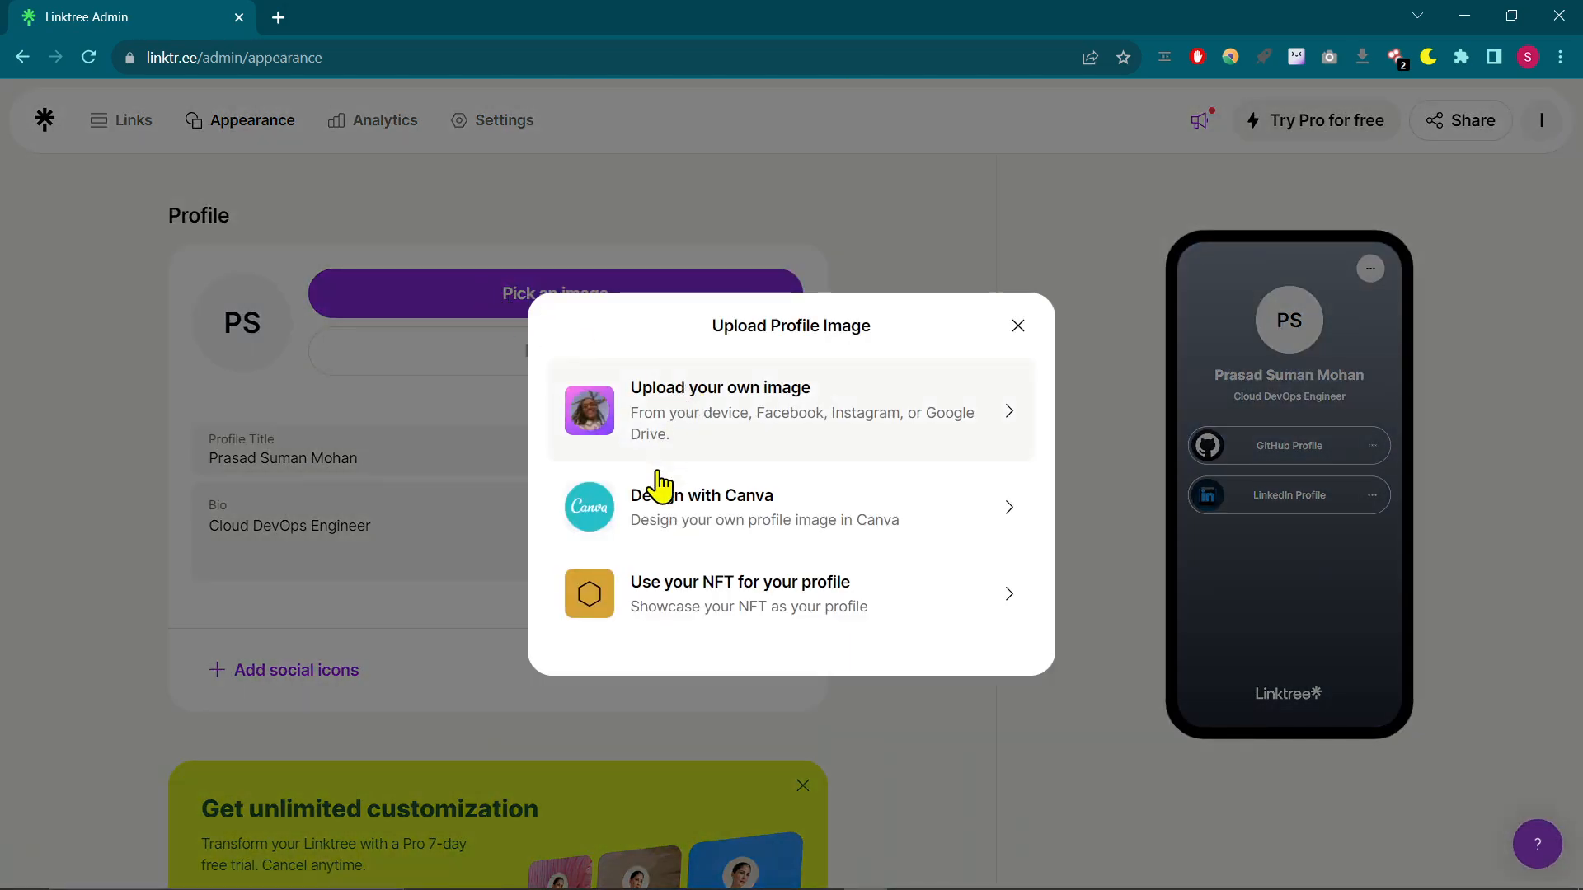
left_click(749, 406)
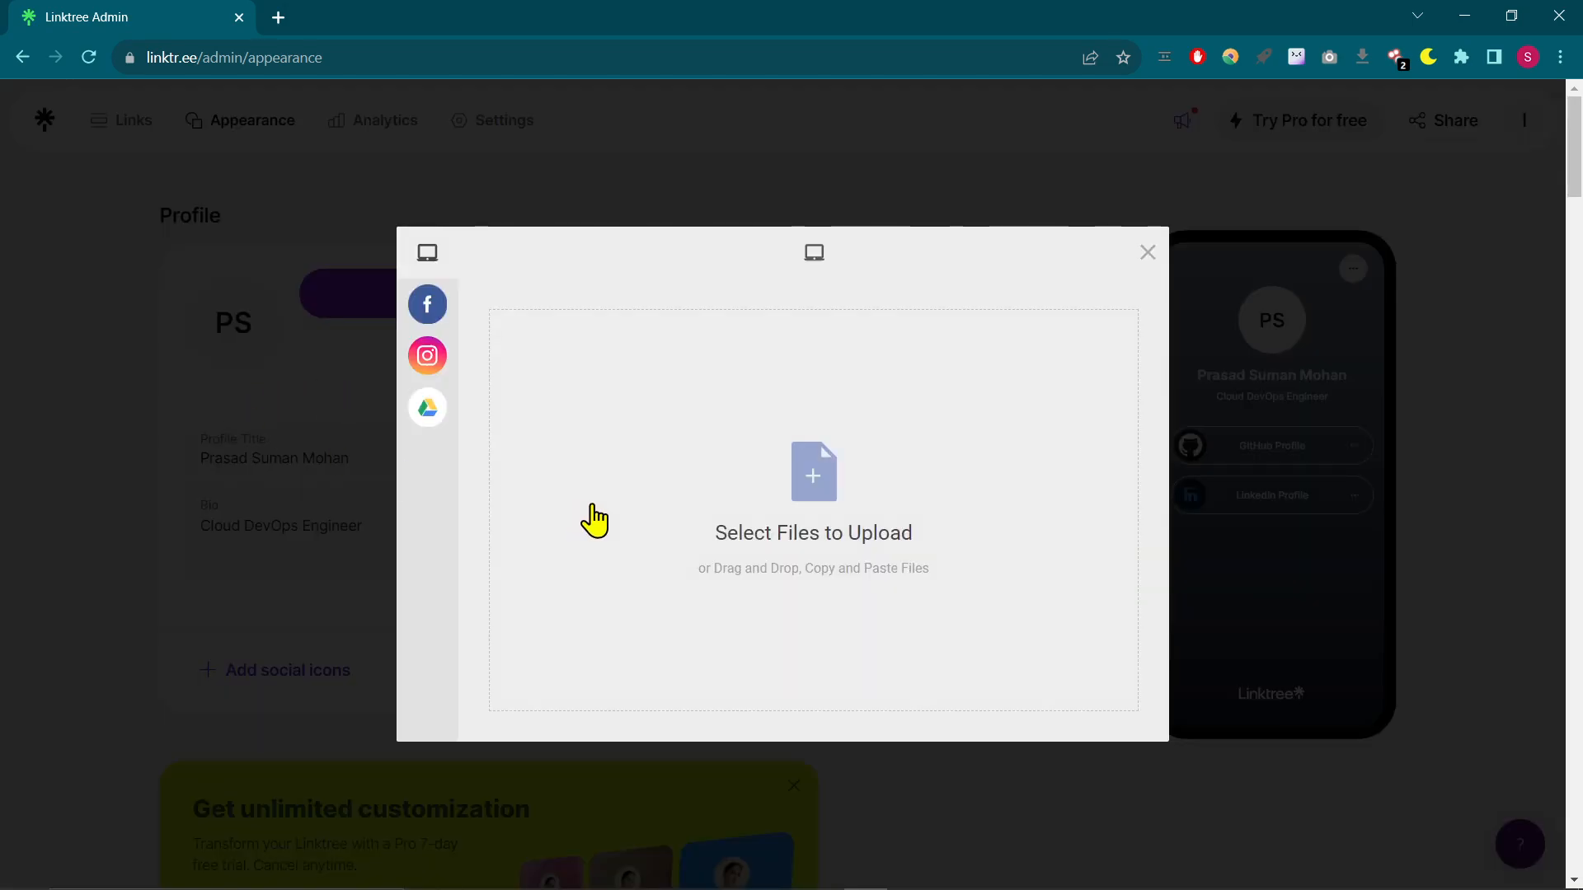
left_click(770, 495)
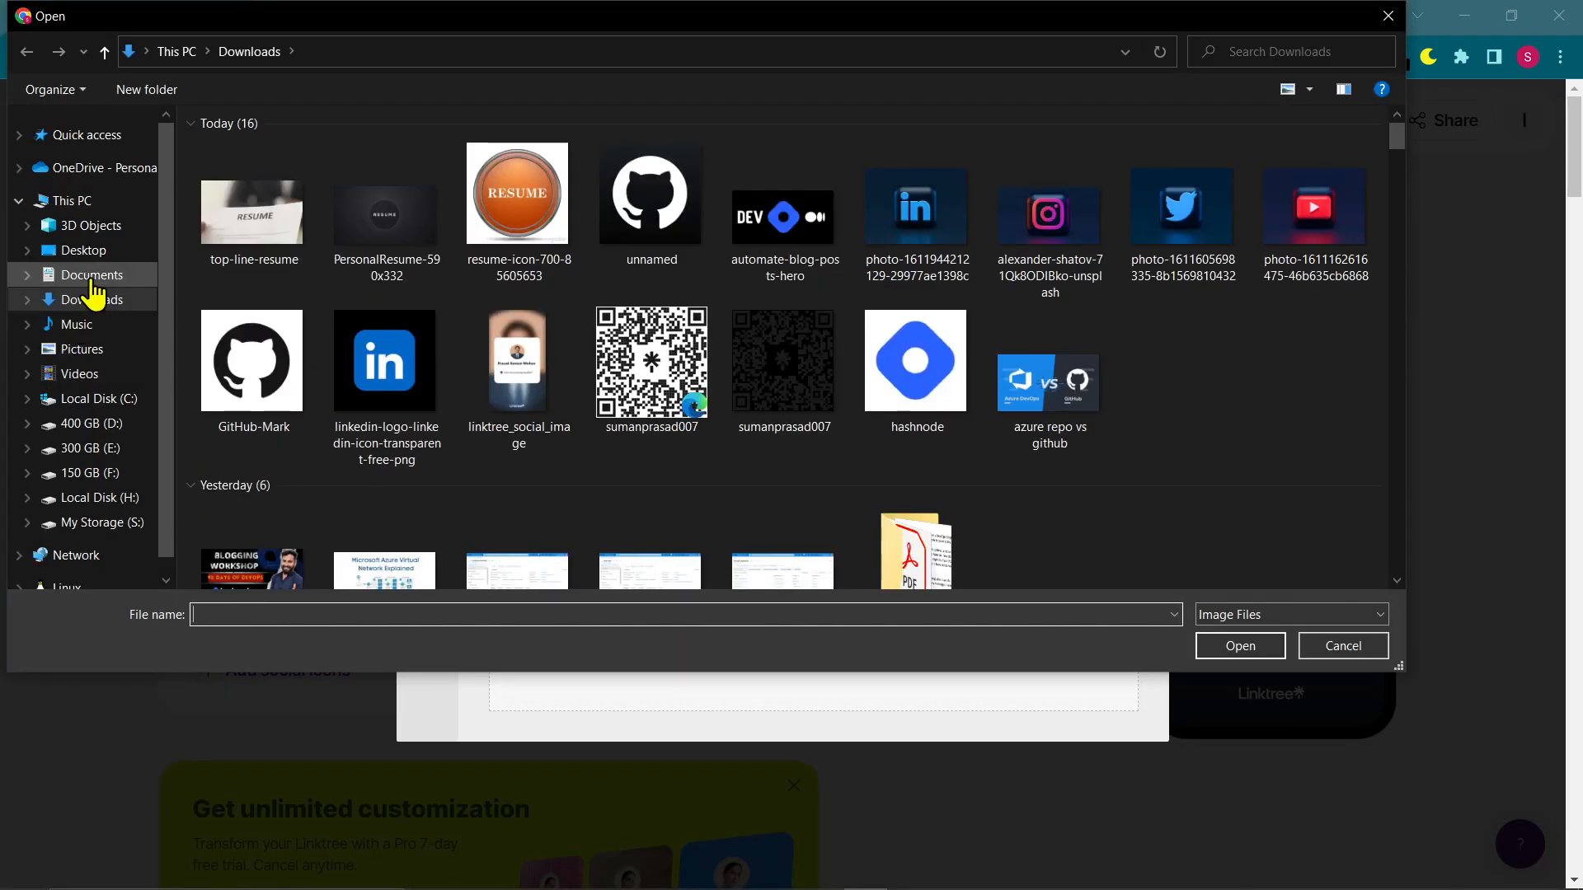
left_click(93, 280)
double_click(1245, 342)
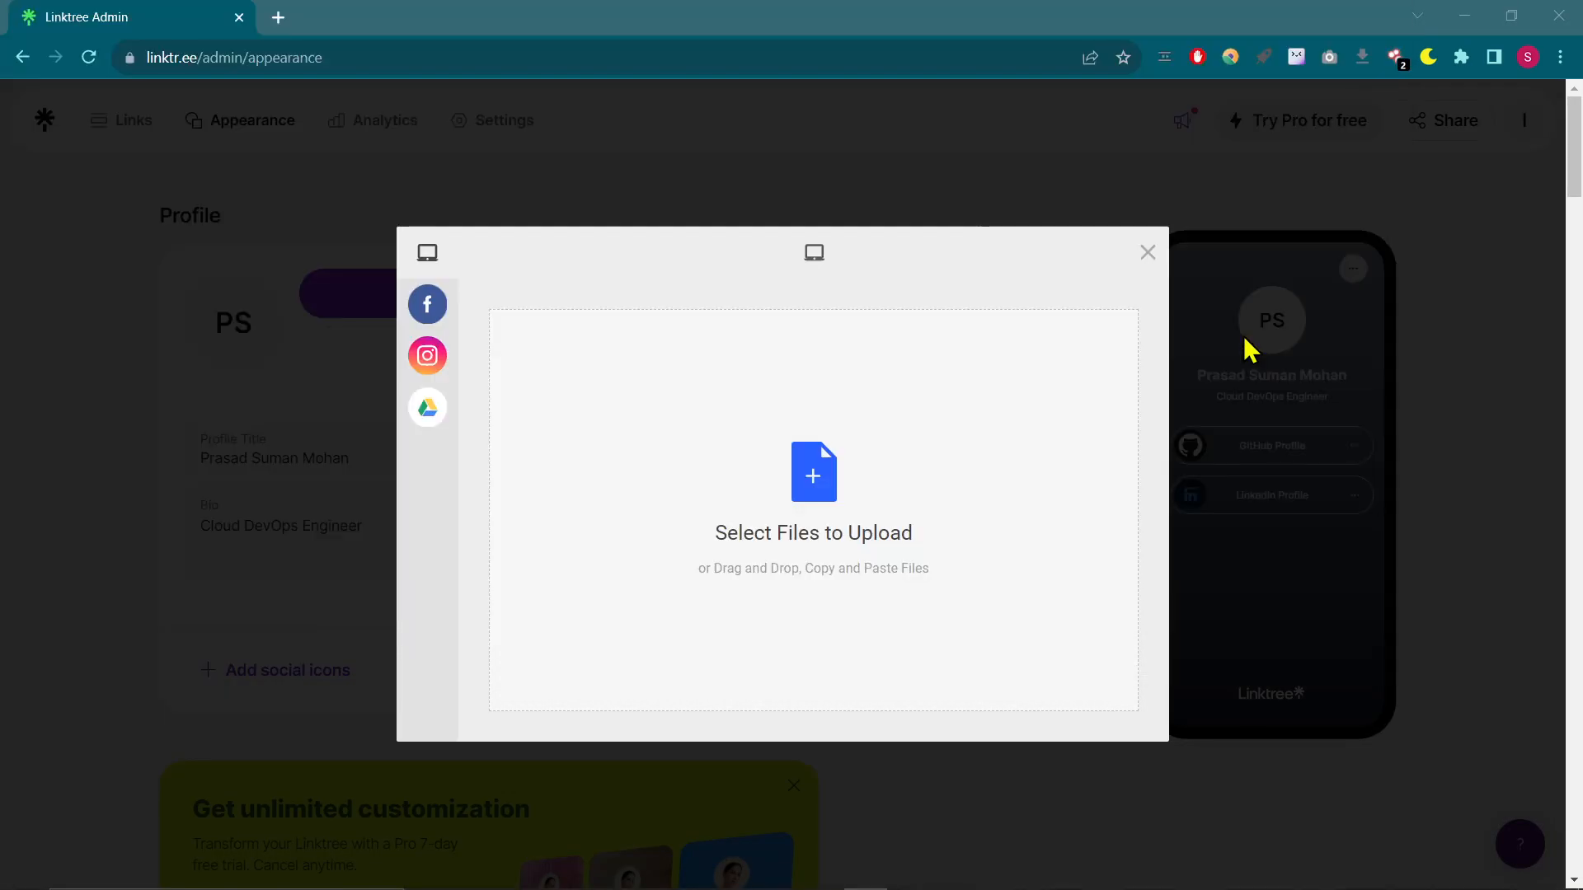
left_click(1072, 725)
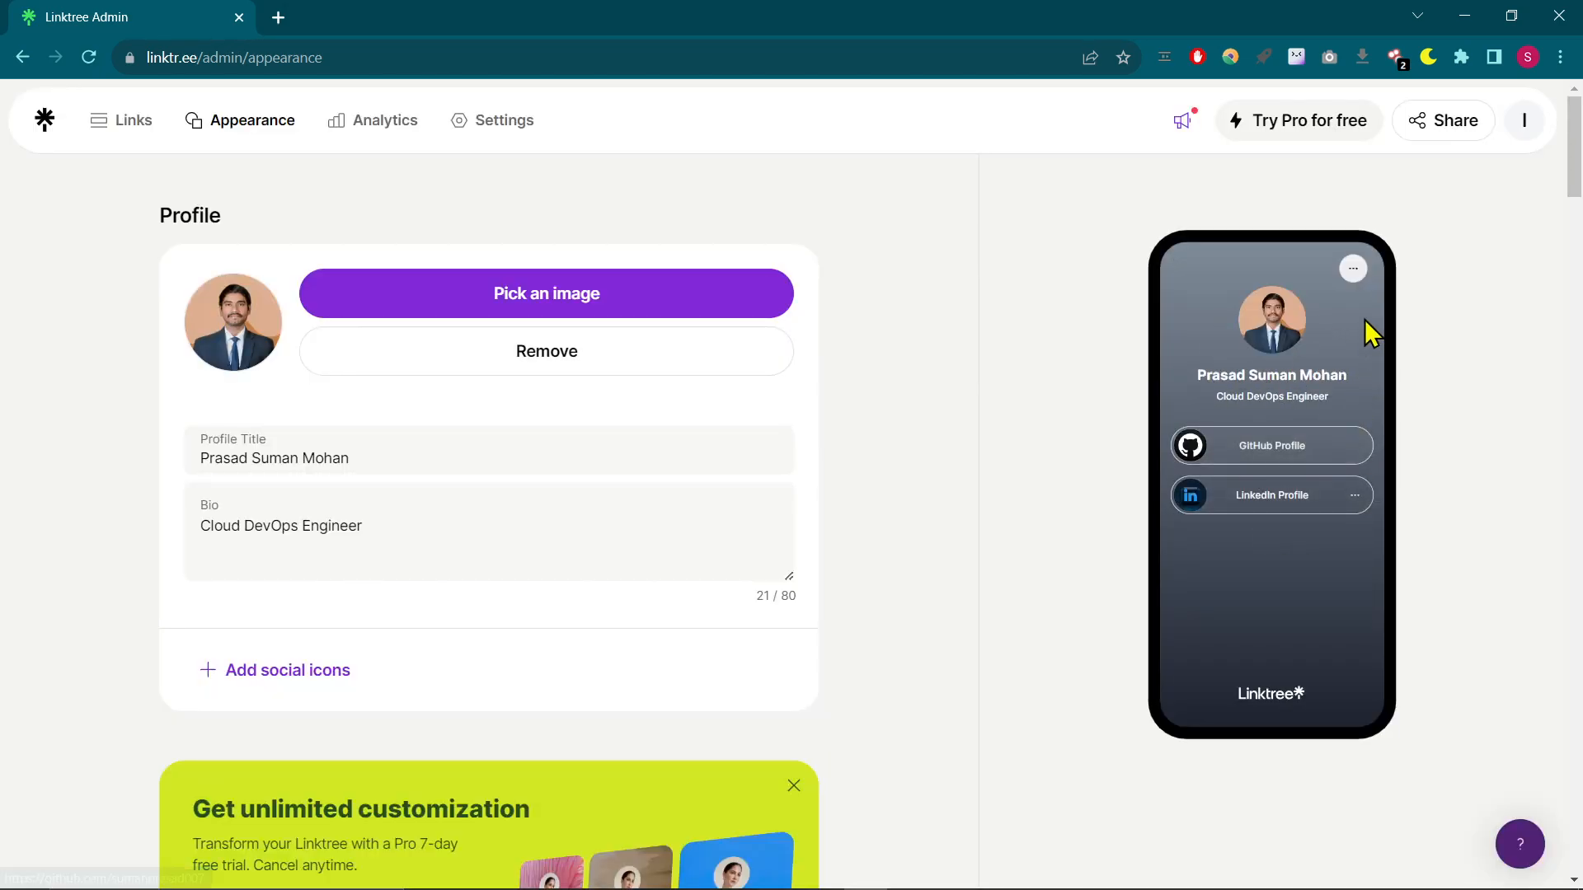
- Apply the Lake Black theme to the Linktree page
scroll(1019, 499, "down", 10)
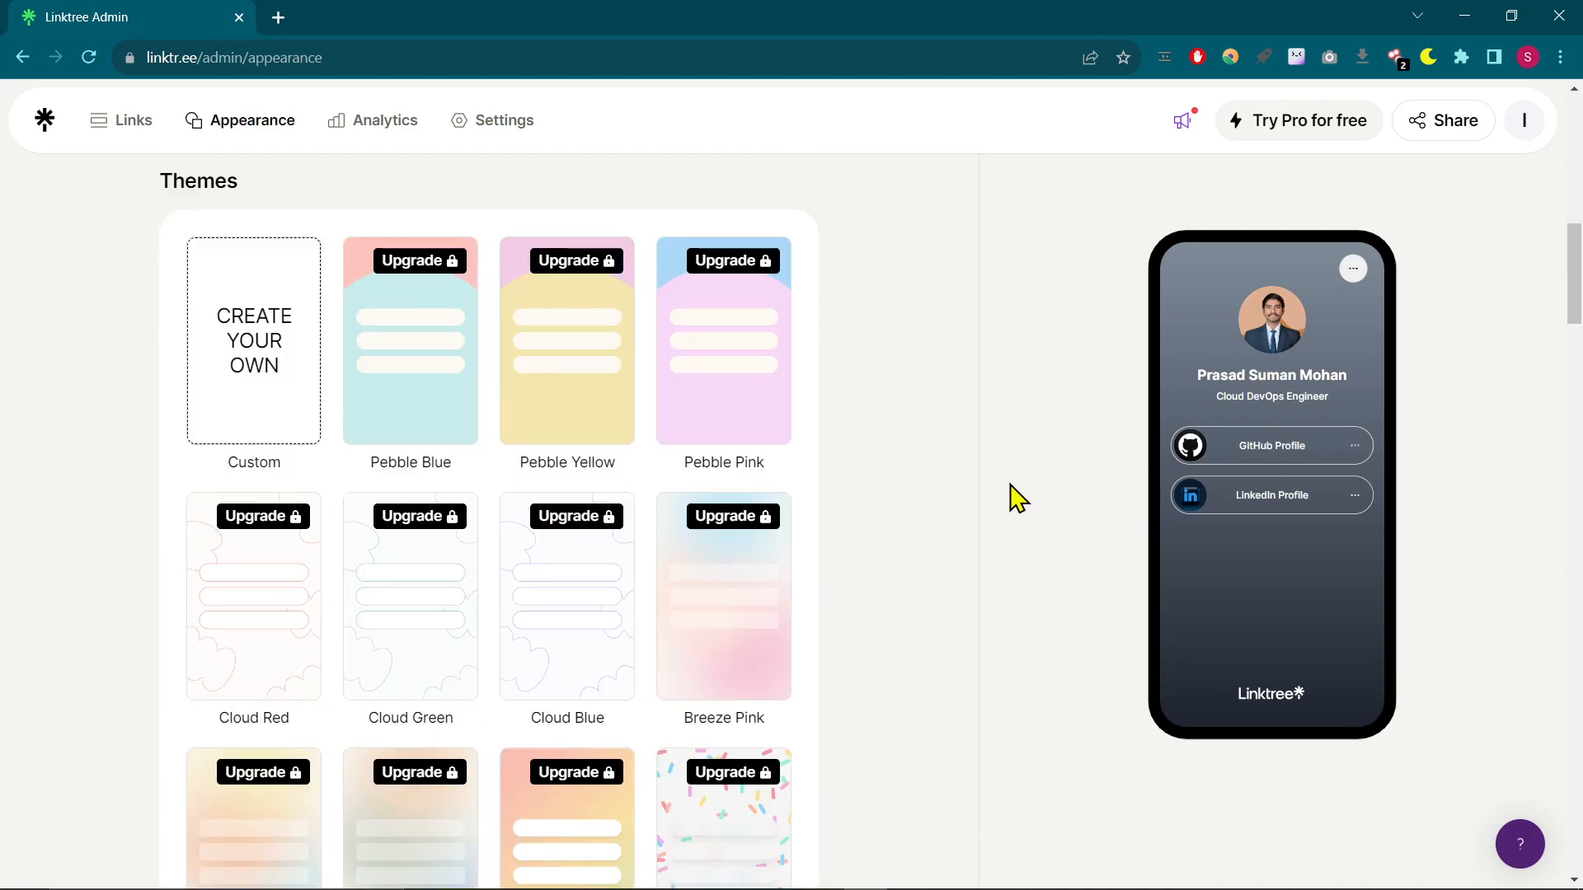
scroll(594, 541, "down", 7)
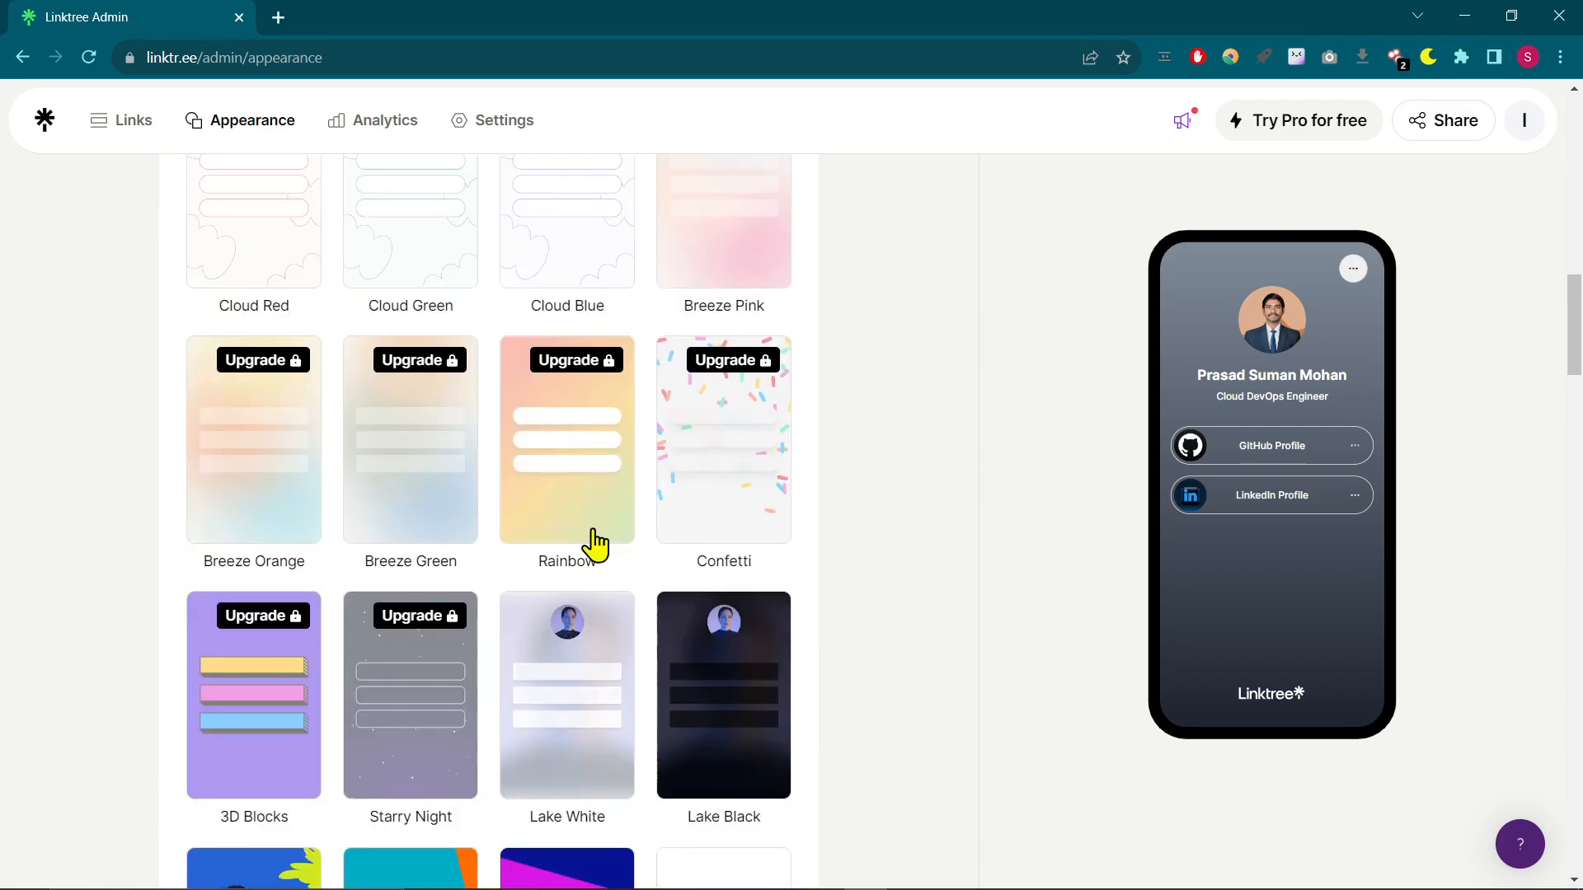
scroll(767, 586, "down", 3)
scroll(767, 587, "down", 1)
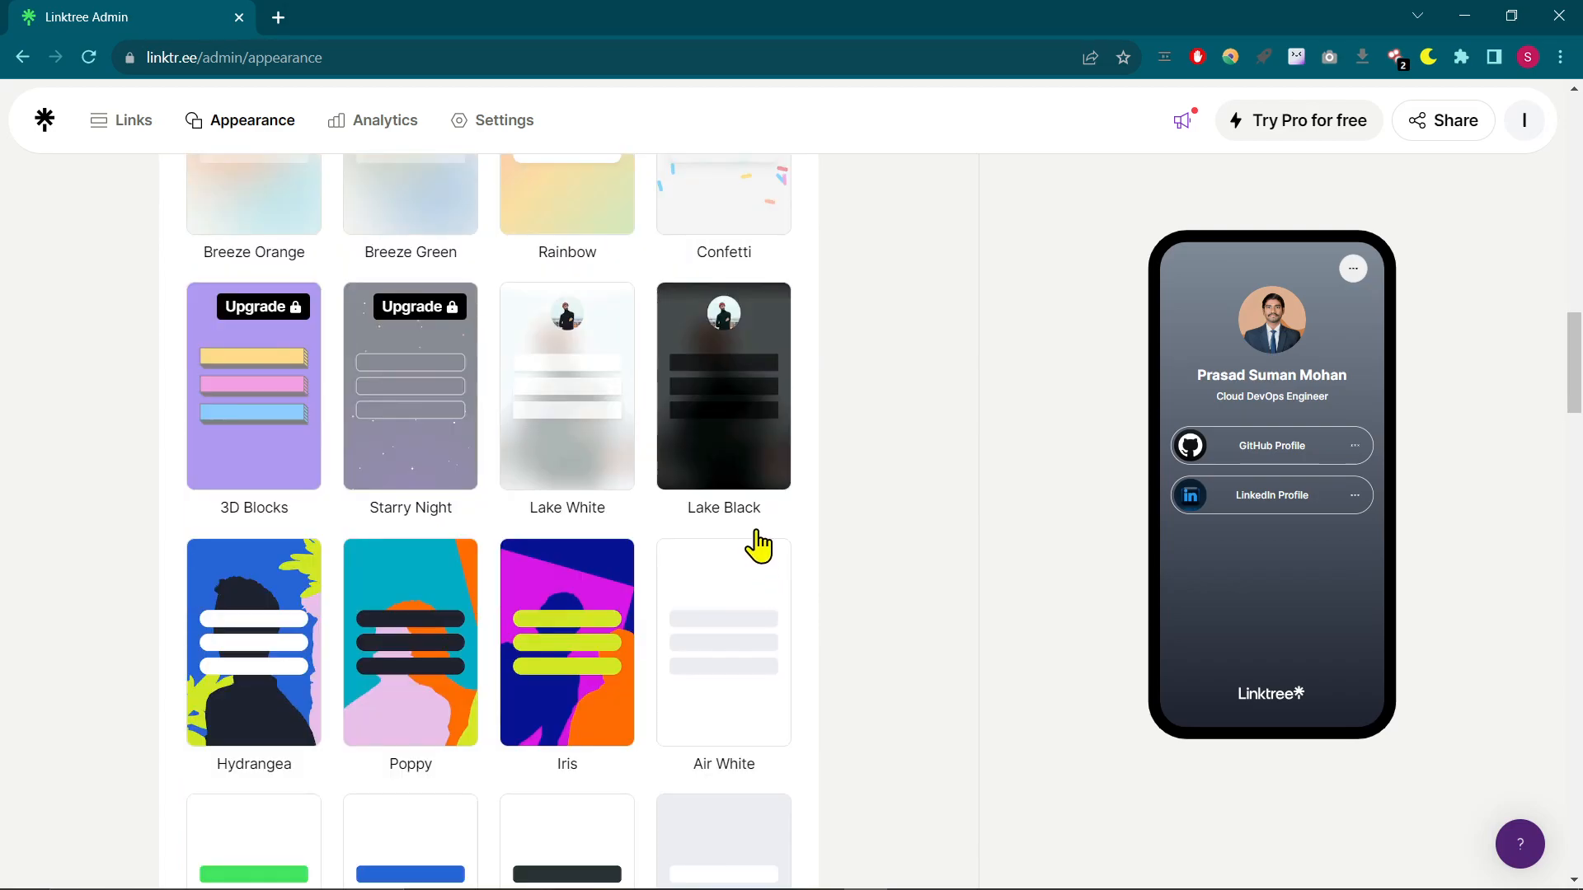
left_click(753, 388)
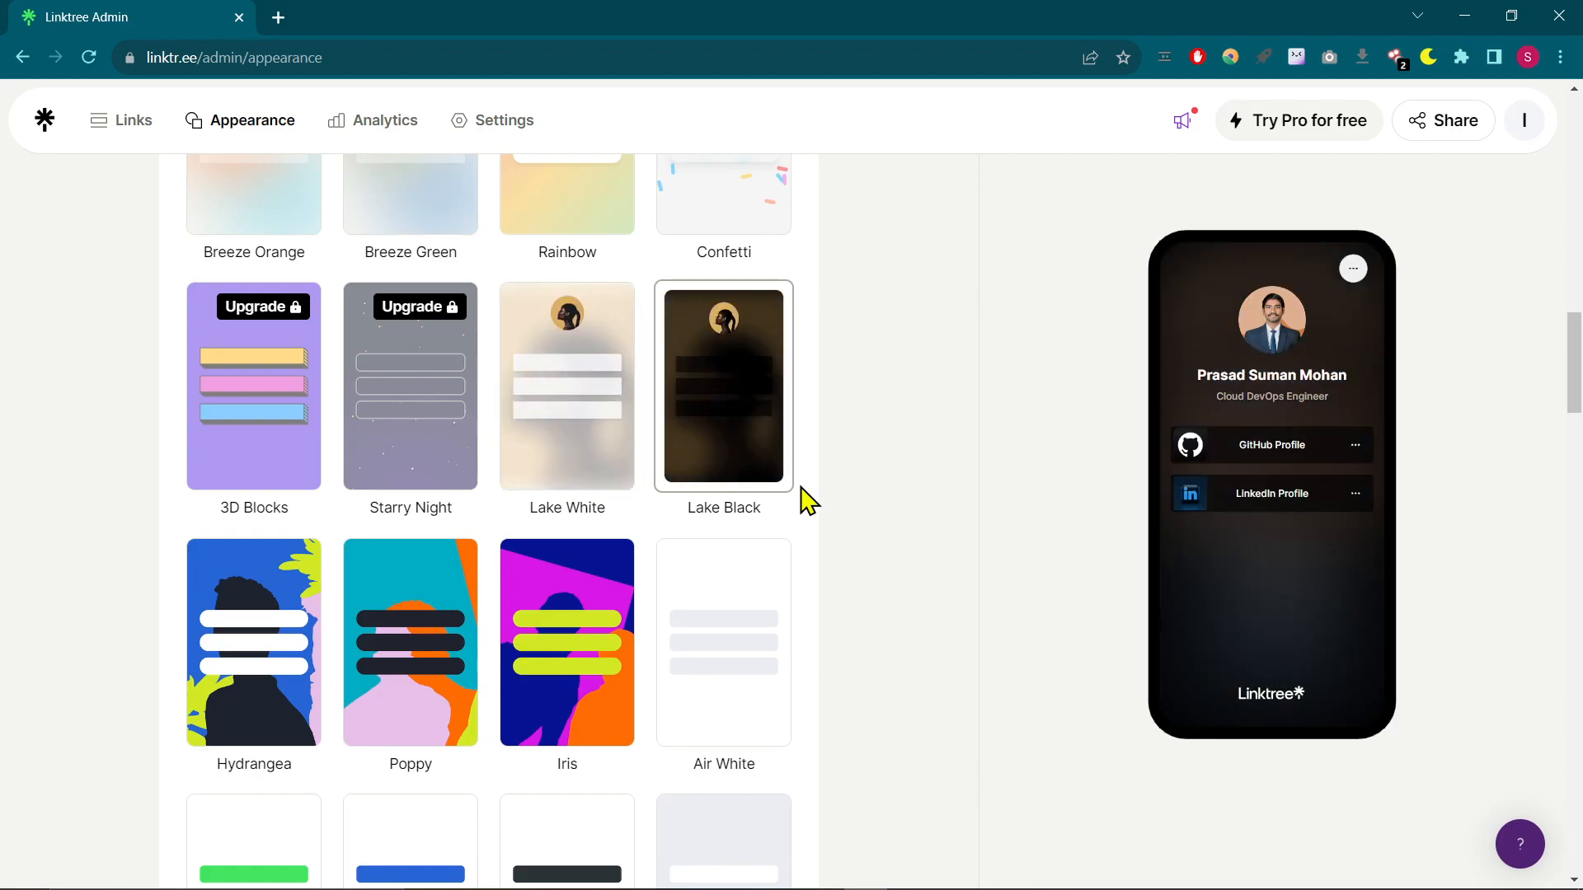
- Apply the Spray theme to the Linktree page
scroll(807, 501, "down", 10)
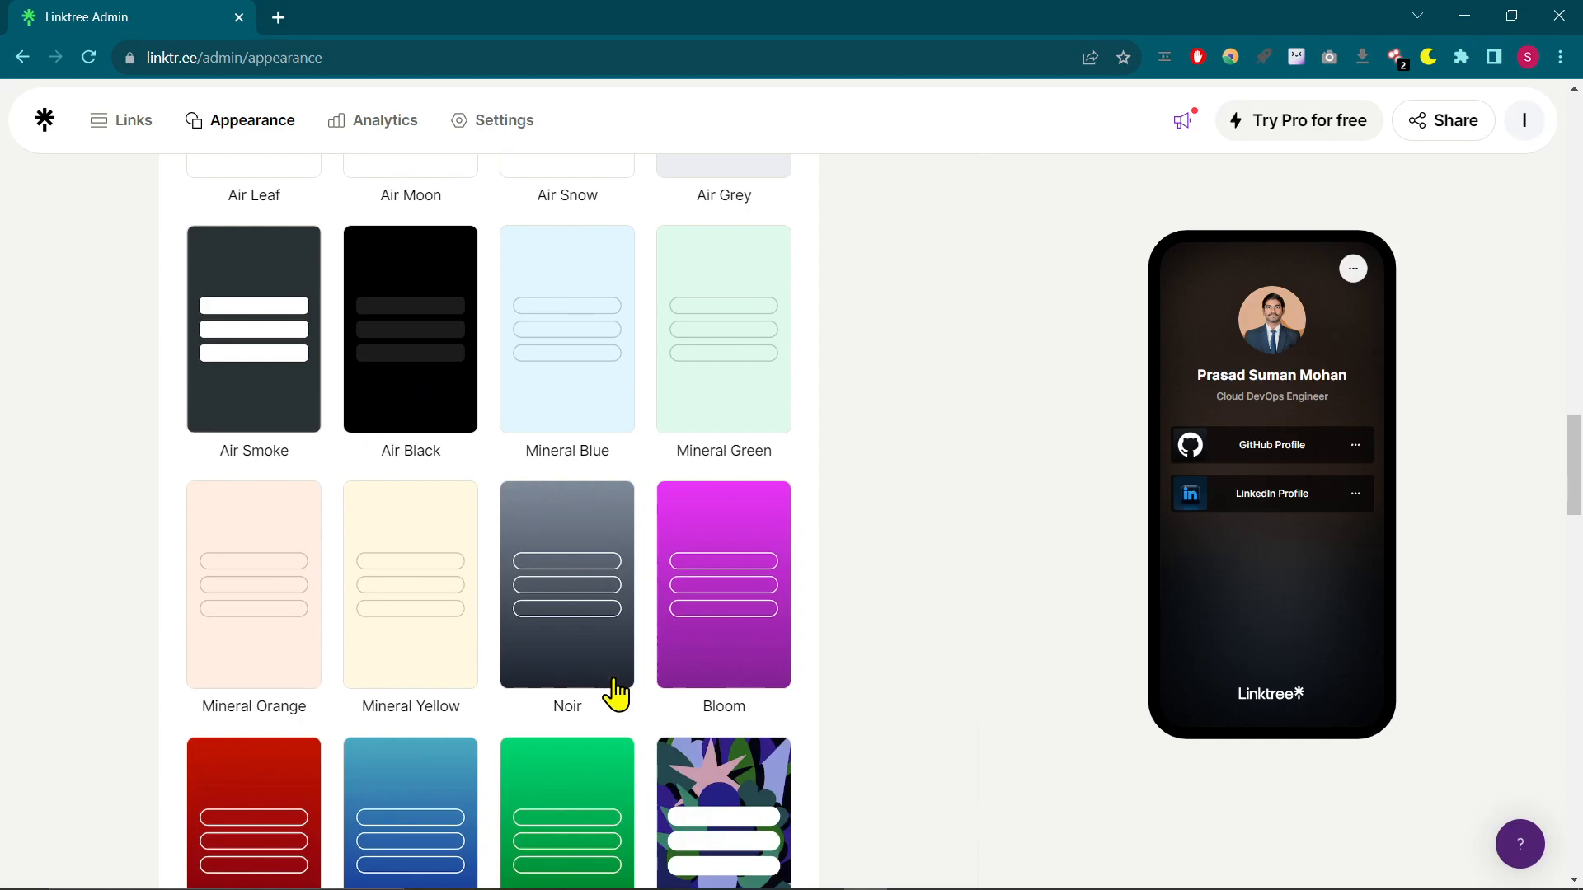
scroll(611, 693, "down", 3)
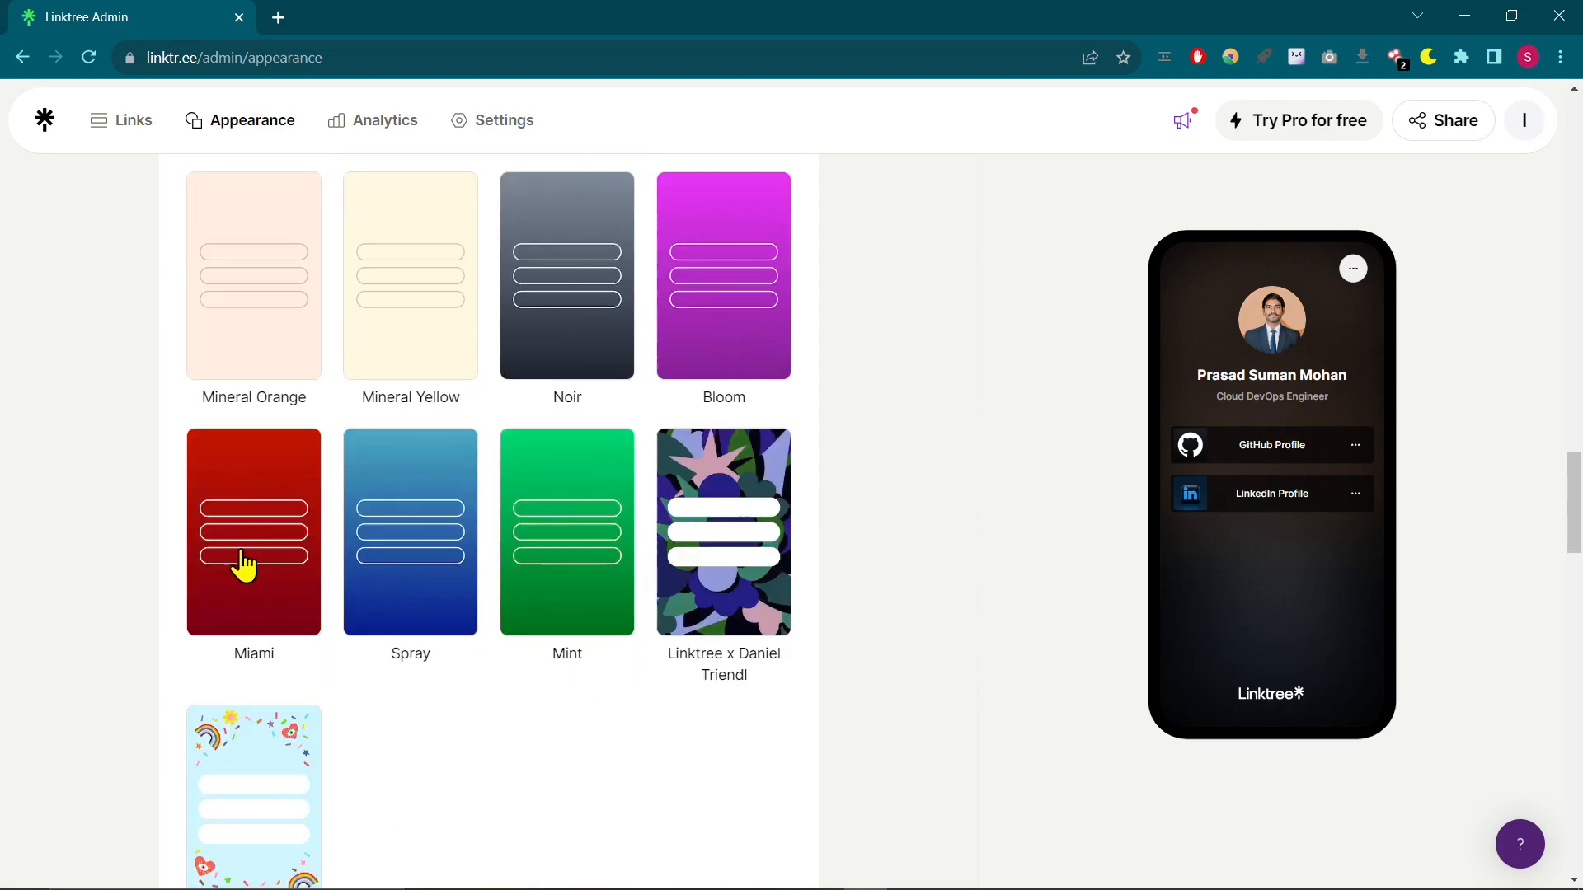
left_click(396, 644)
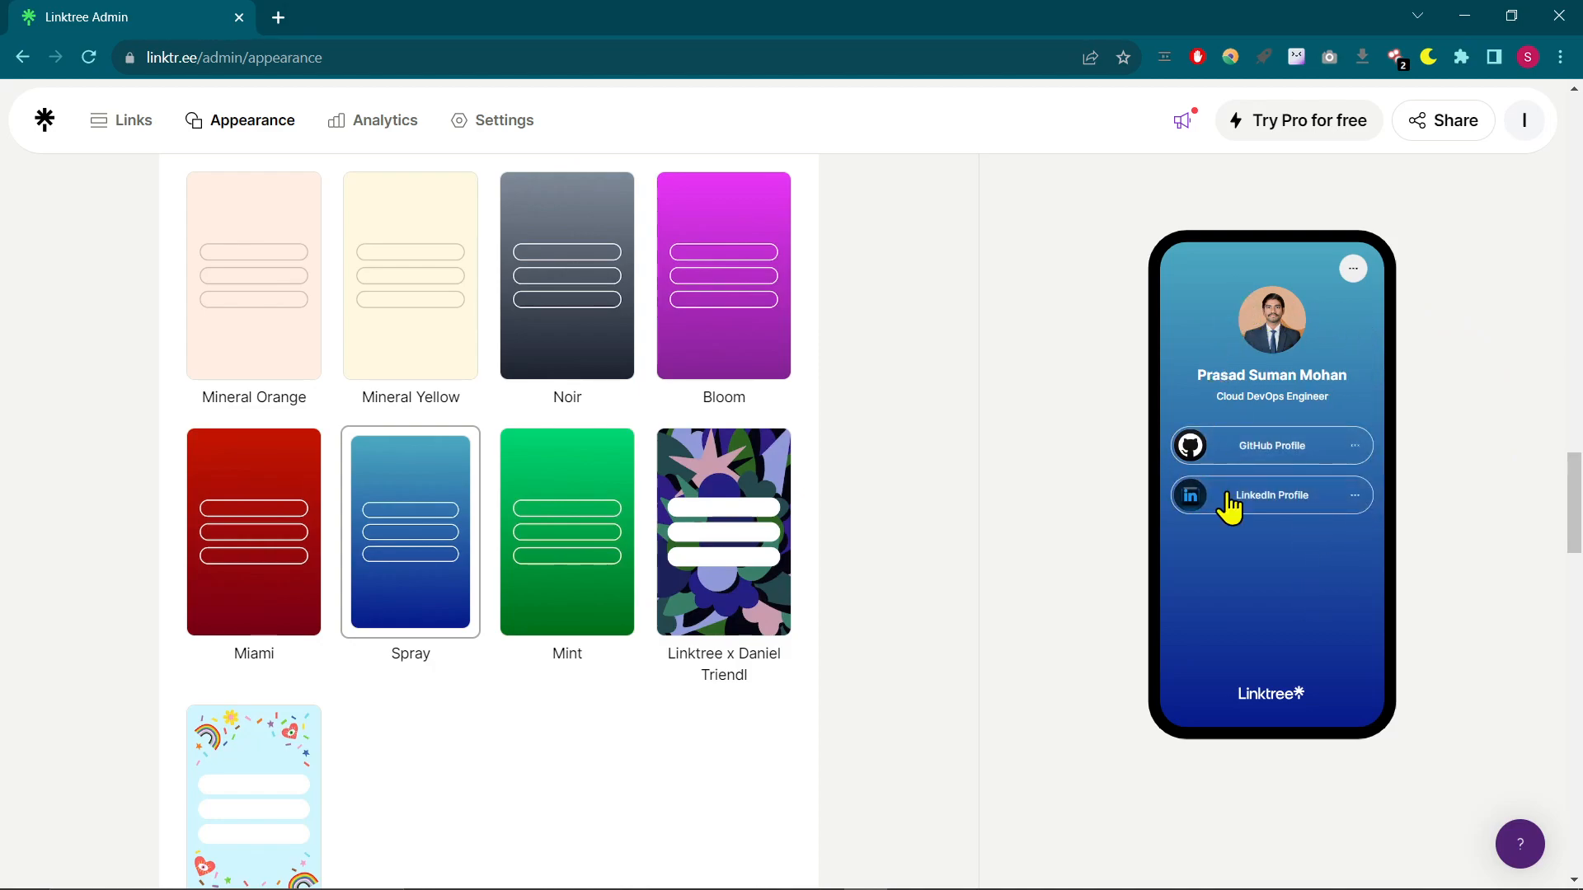
- Look through the custom appearance options for backgrounds, button styles and colors, fonts and the Linktree logo
scroll(763, 534, "down", 5)
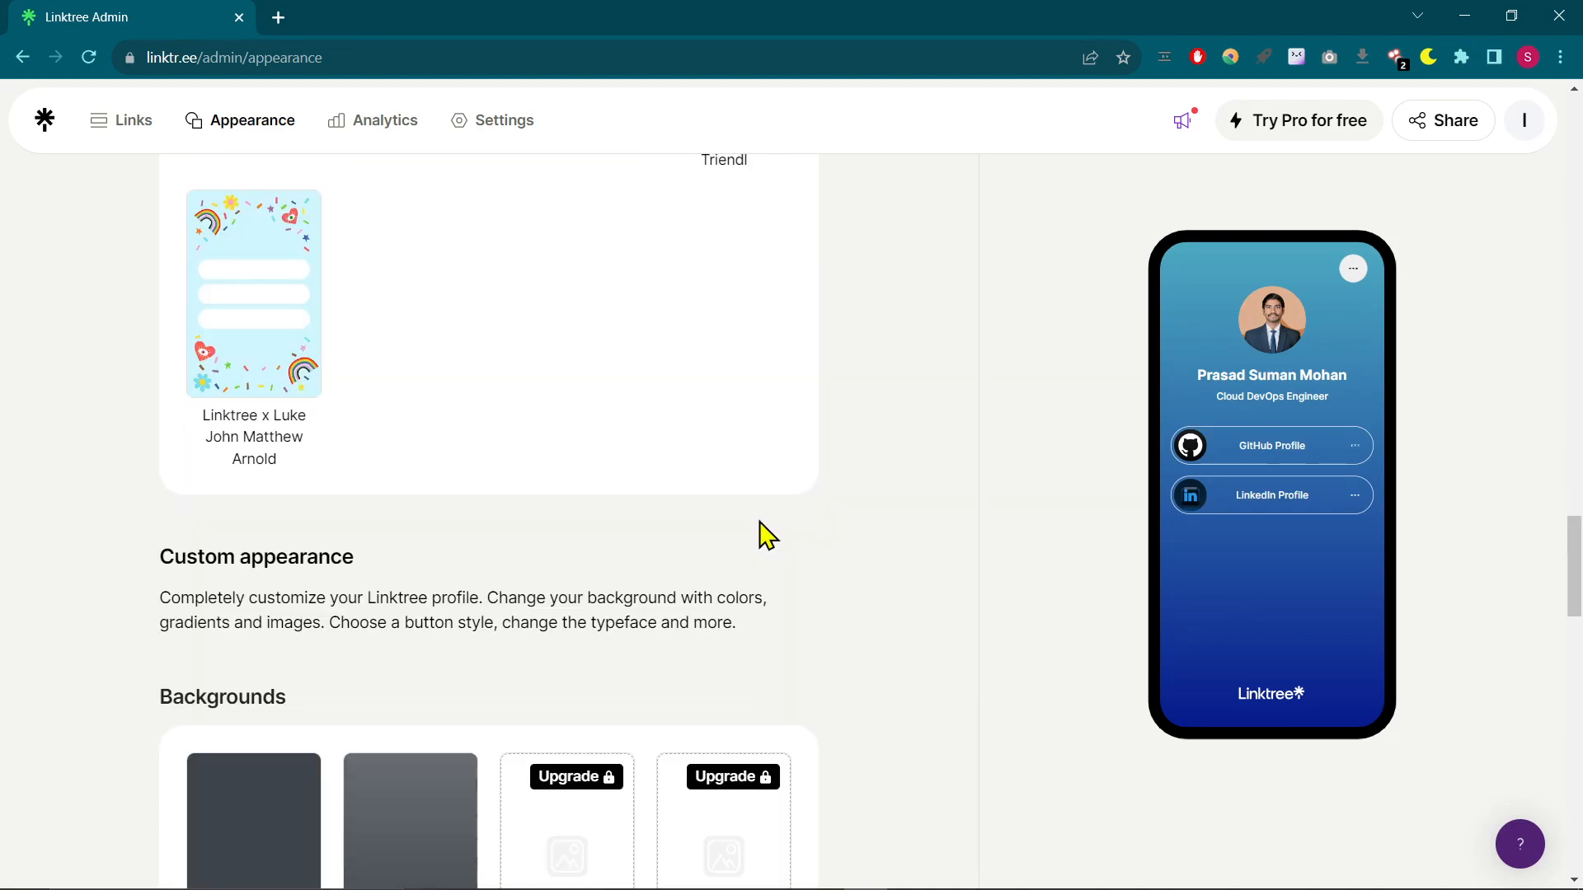
scroll(763, 534, "down", 9)
scroll(760, 534, "down", 5)
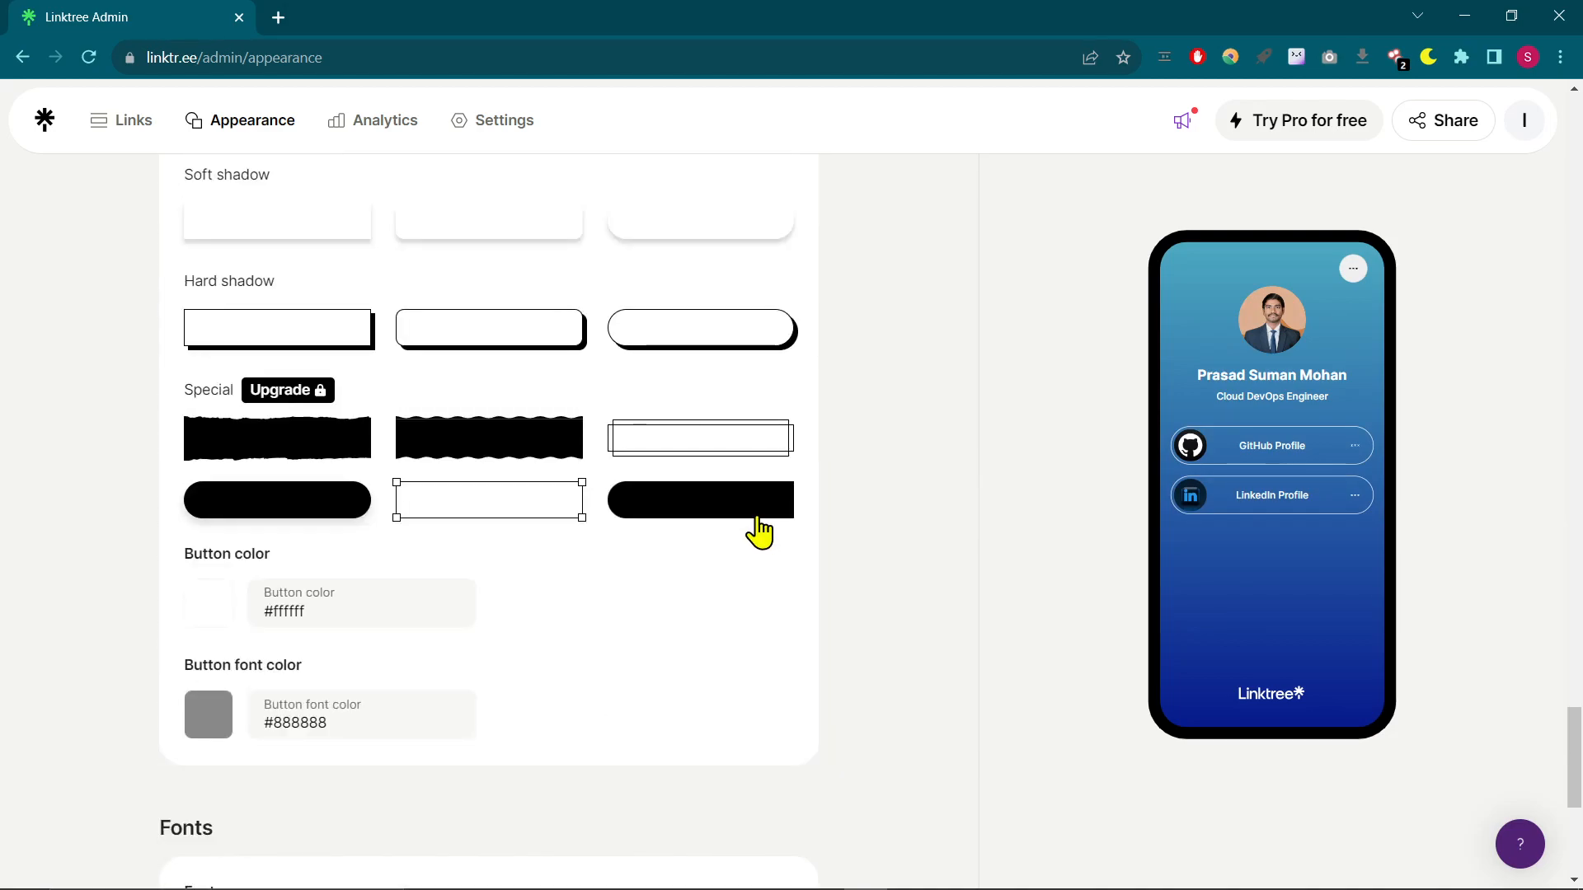
scroll(777, 700, "down", 4)
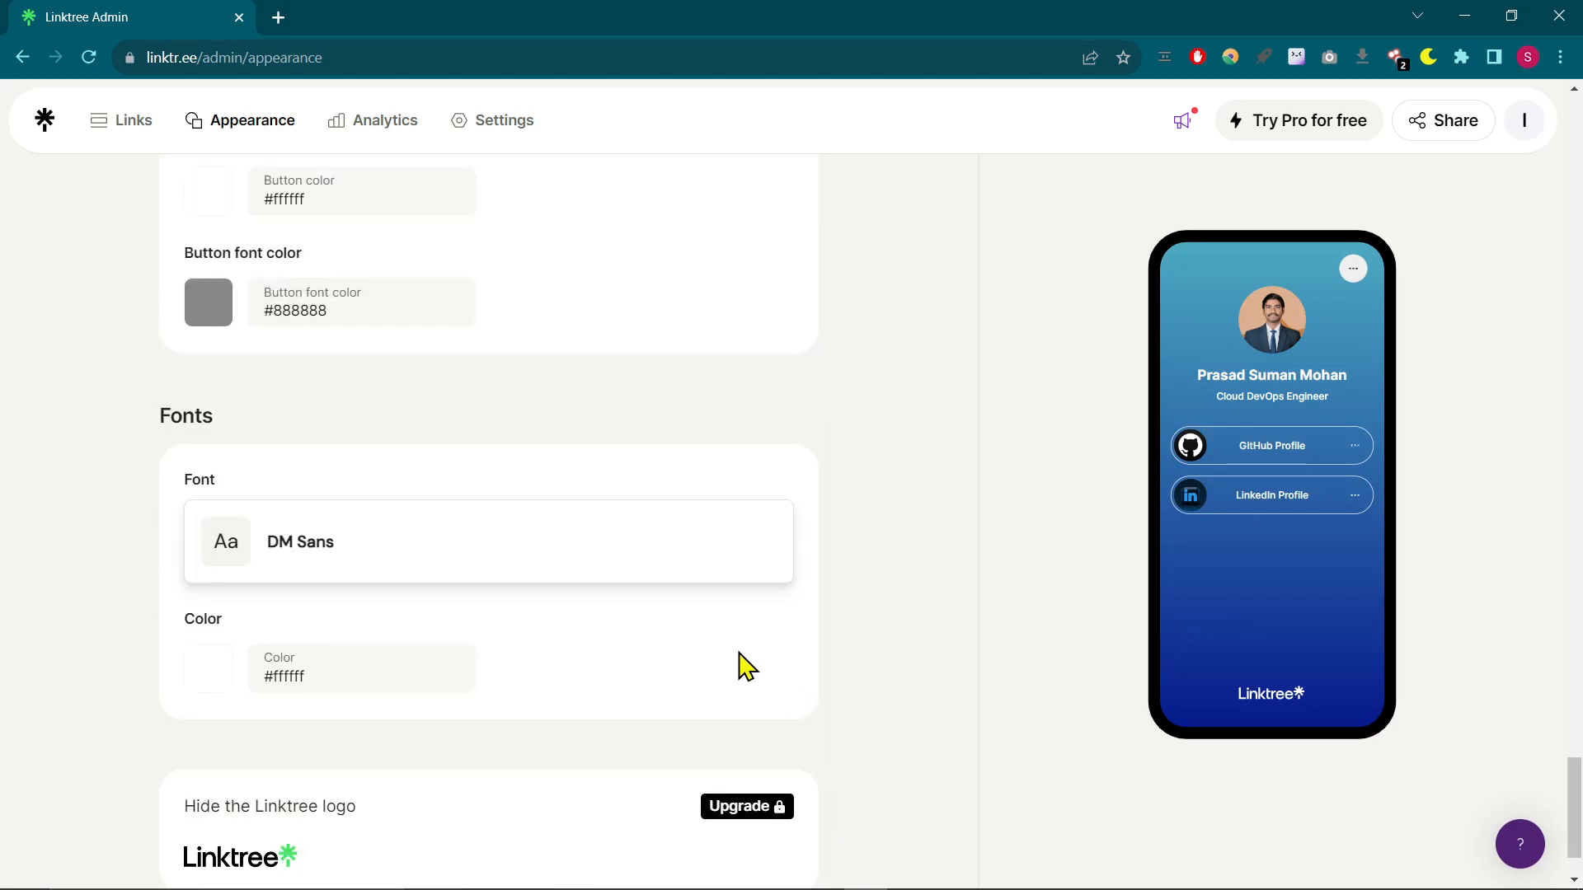
scroll(660, 626, "down", 2)
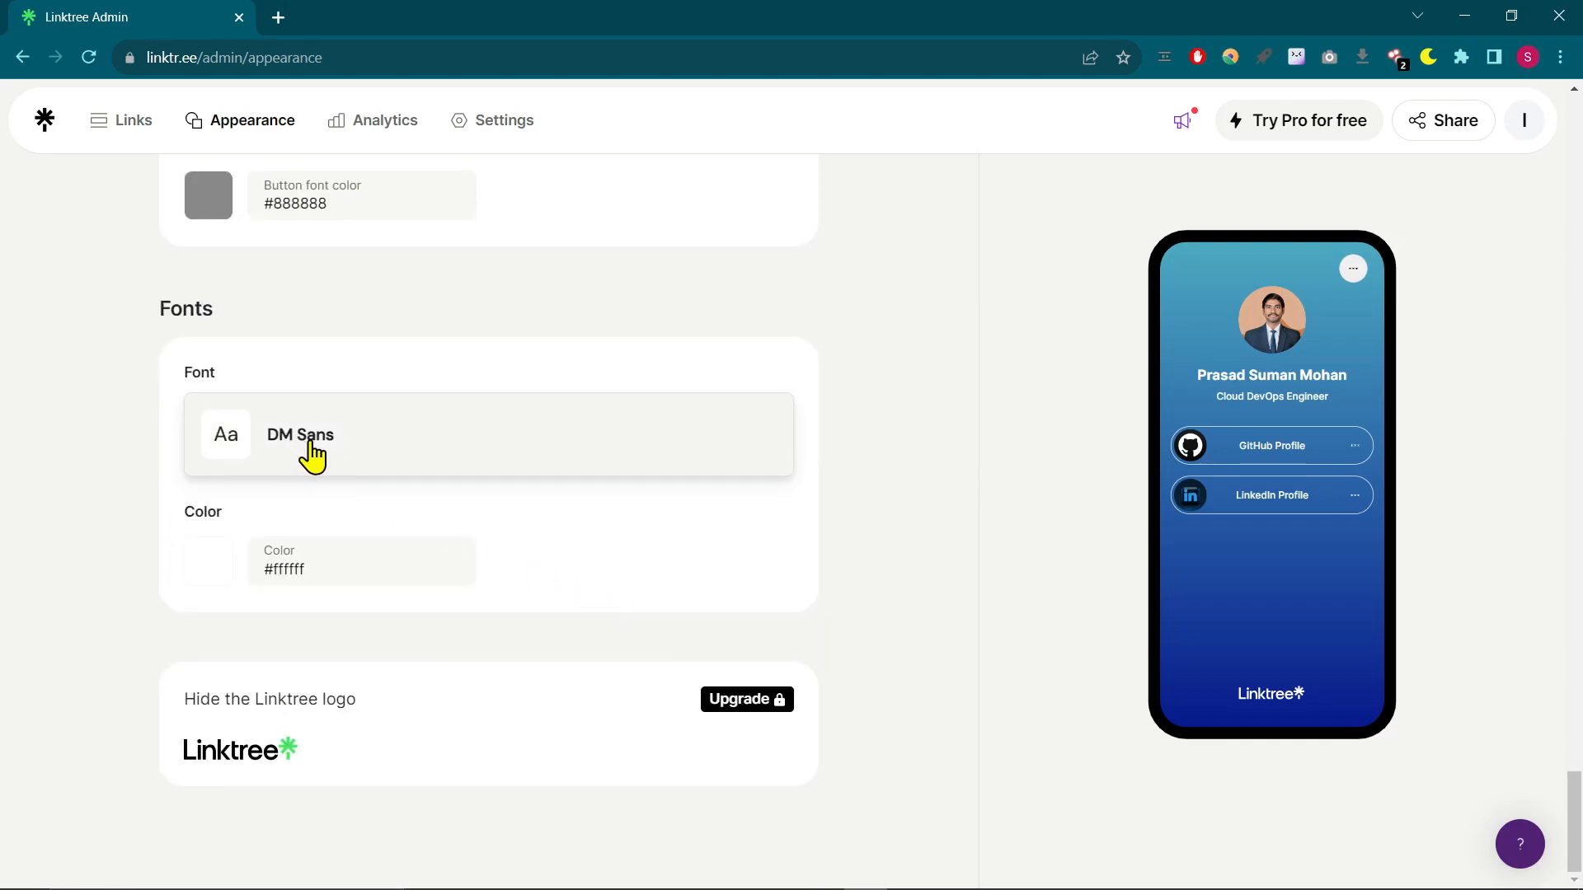
scroll(473, 629, "up", 2)
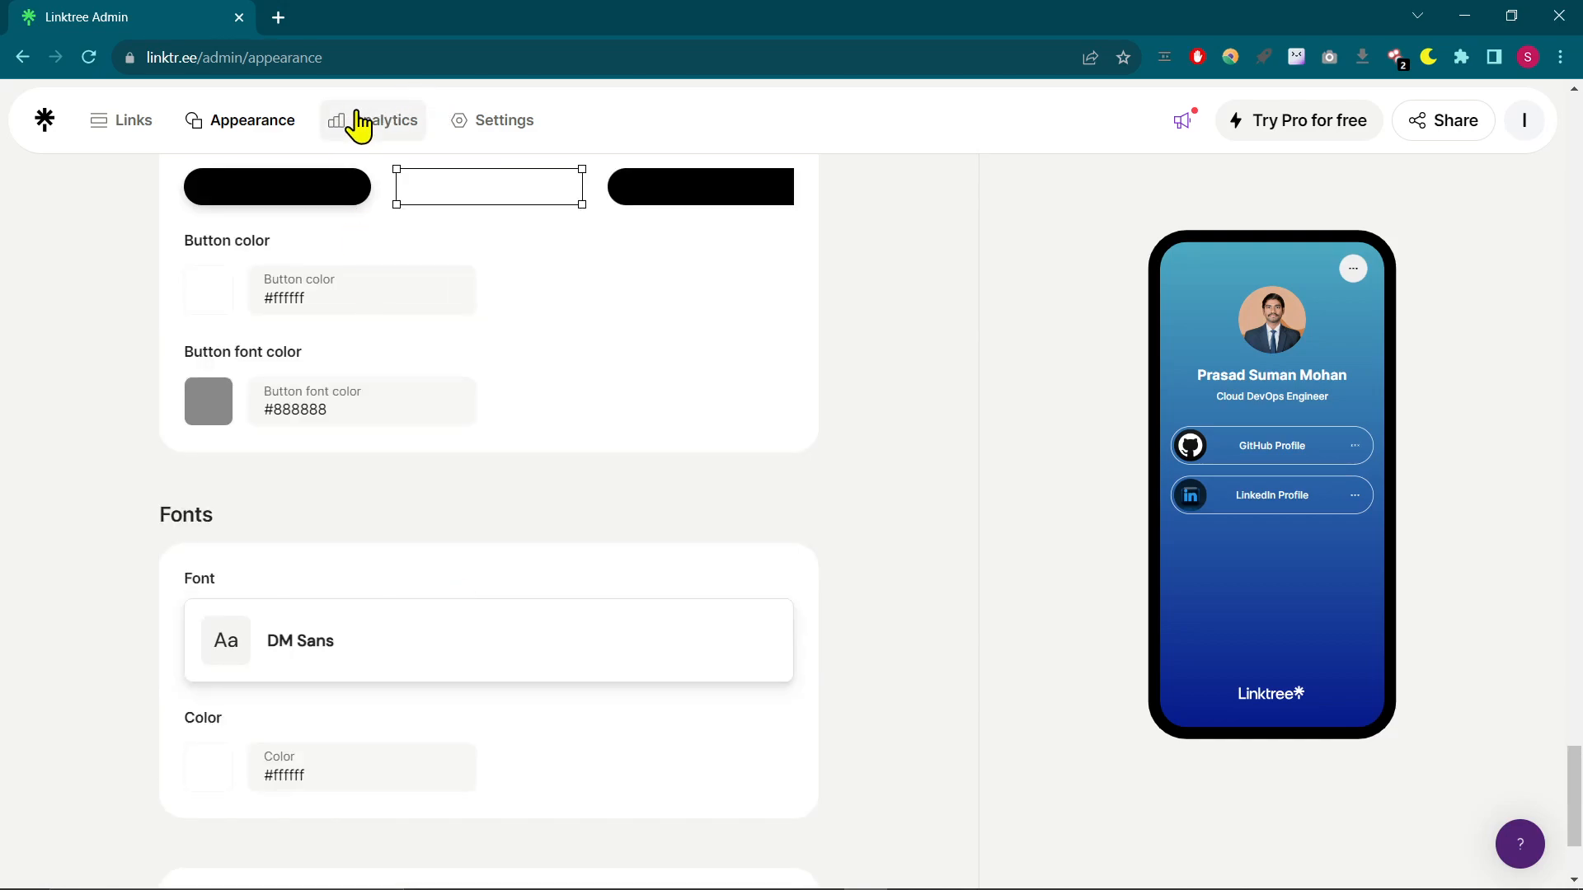
- Open the Linktree's analytics and examine the lifetime metrics, including Revenue and Subscribers
left_click(359, 123)
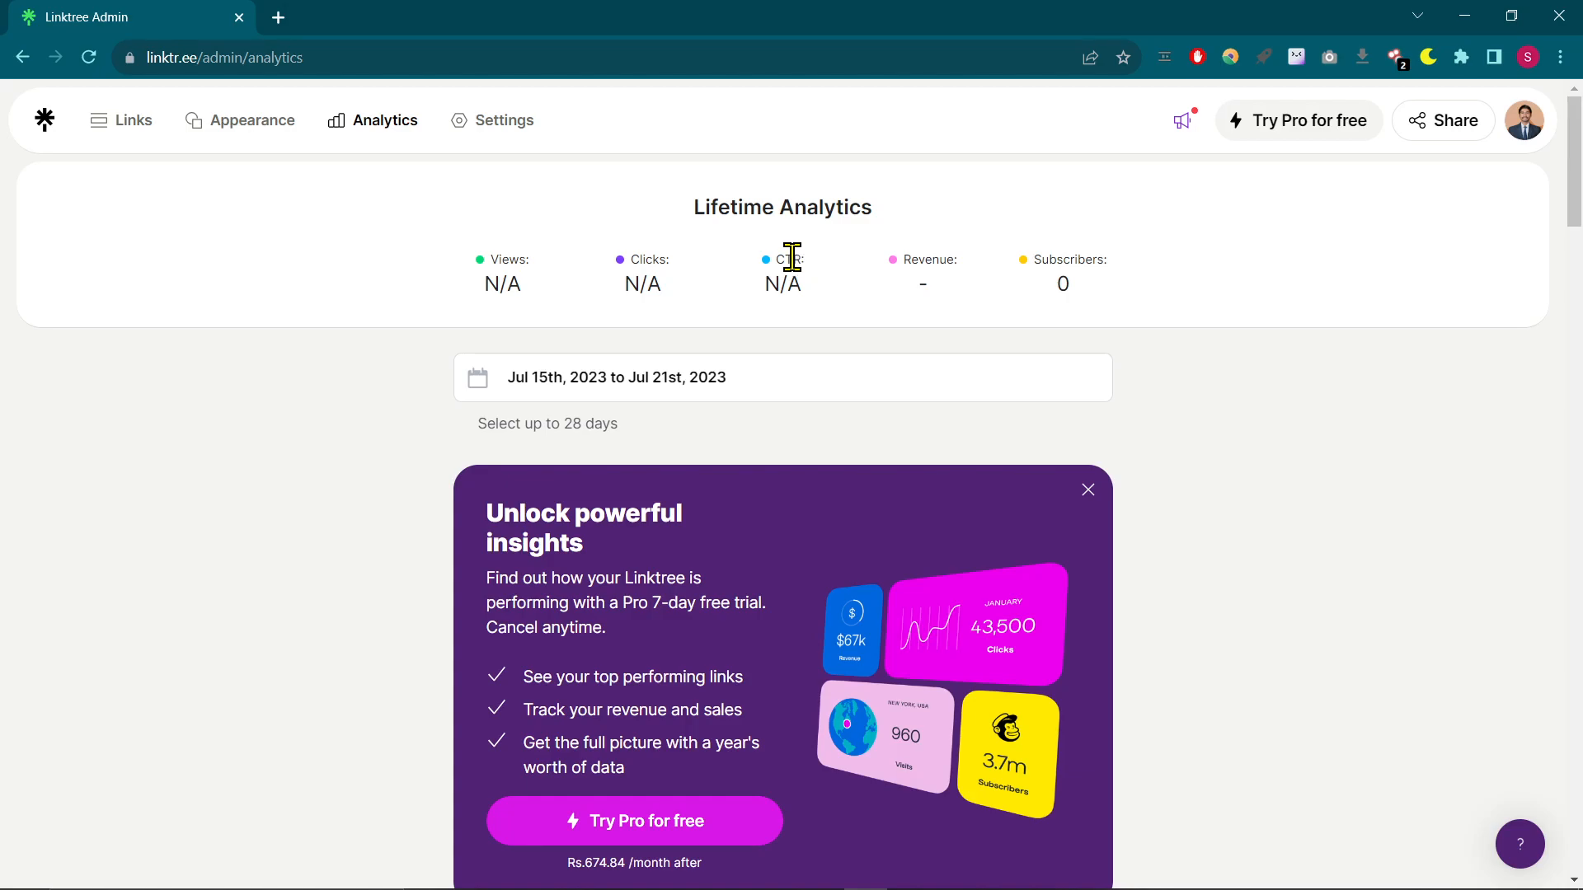
left_click_drag(961, 272, 891, 245)
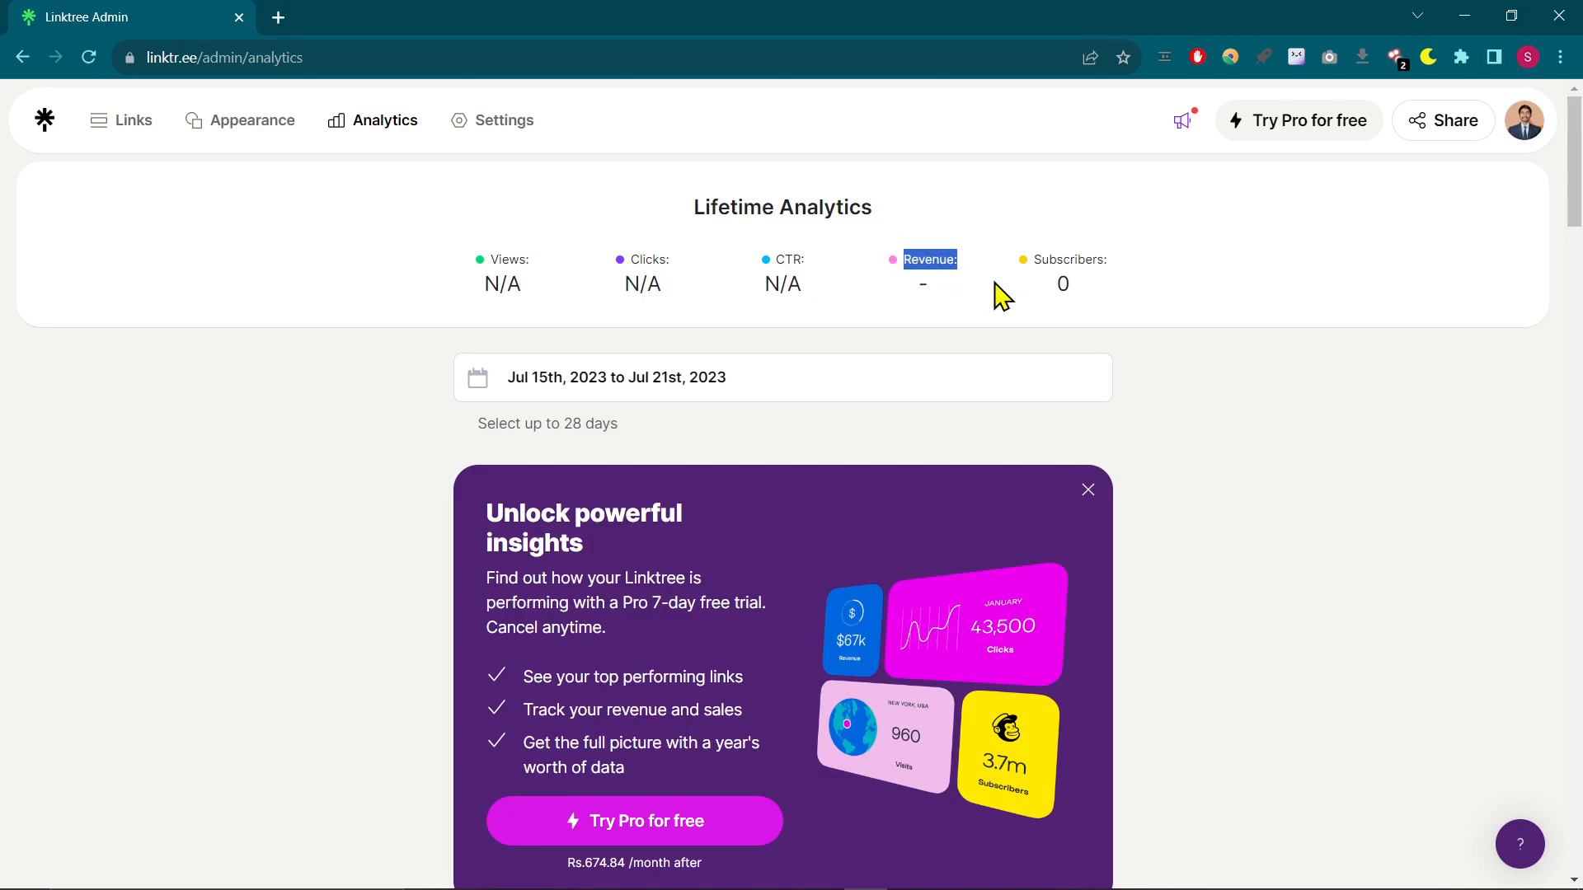
left_click_drag(1113, 266, 1036, 268)
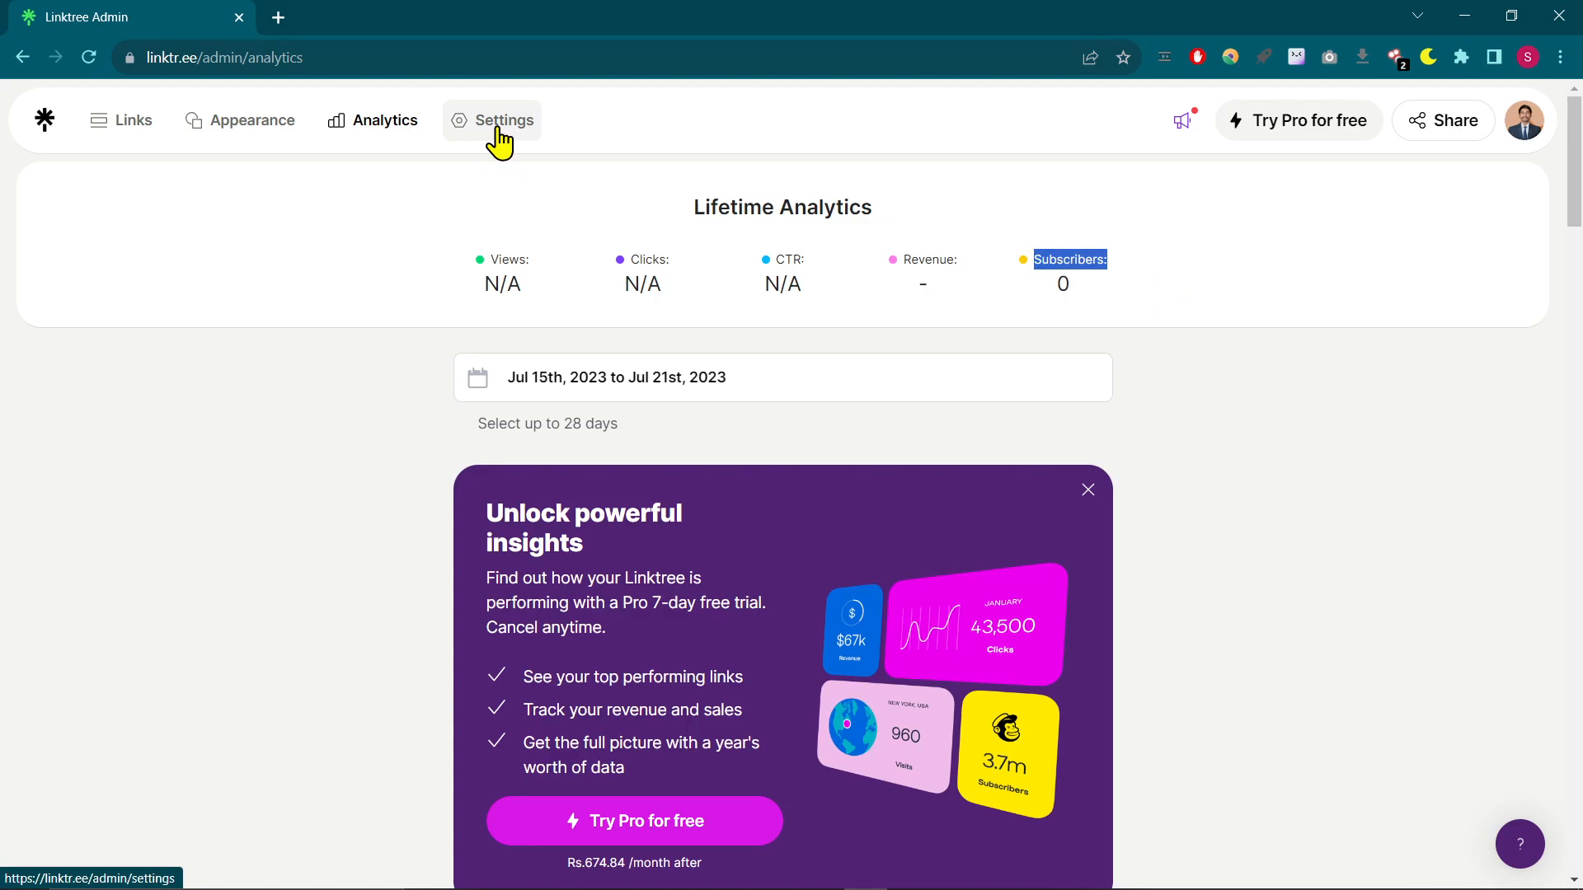
- Copy the Linktree page's public link from the sharing options
left_click(1463, 130)
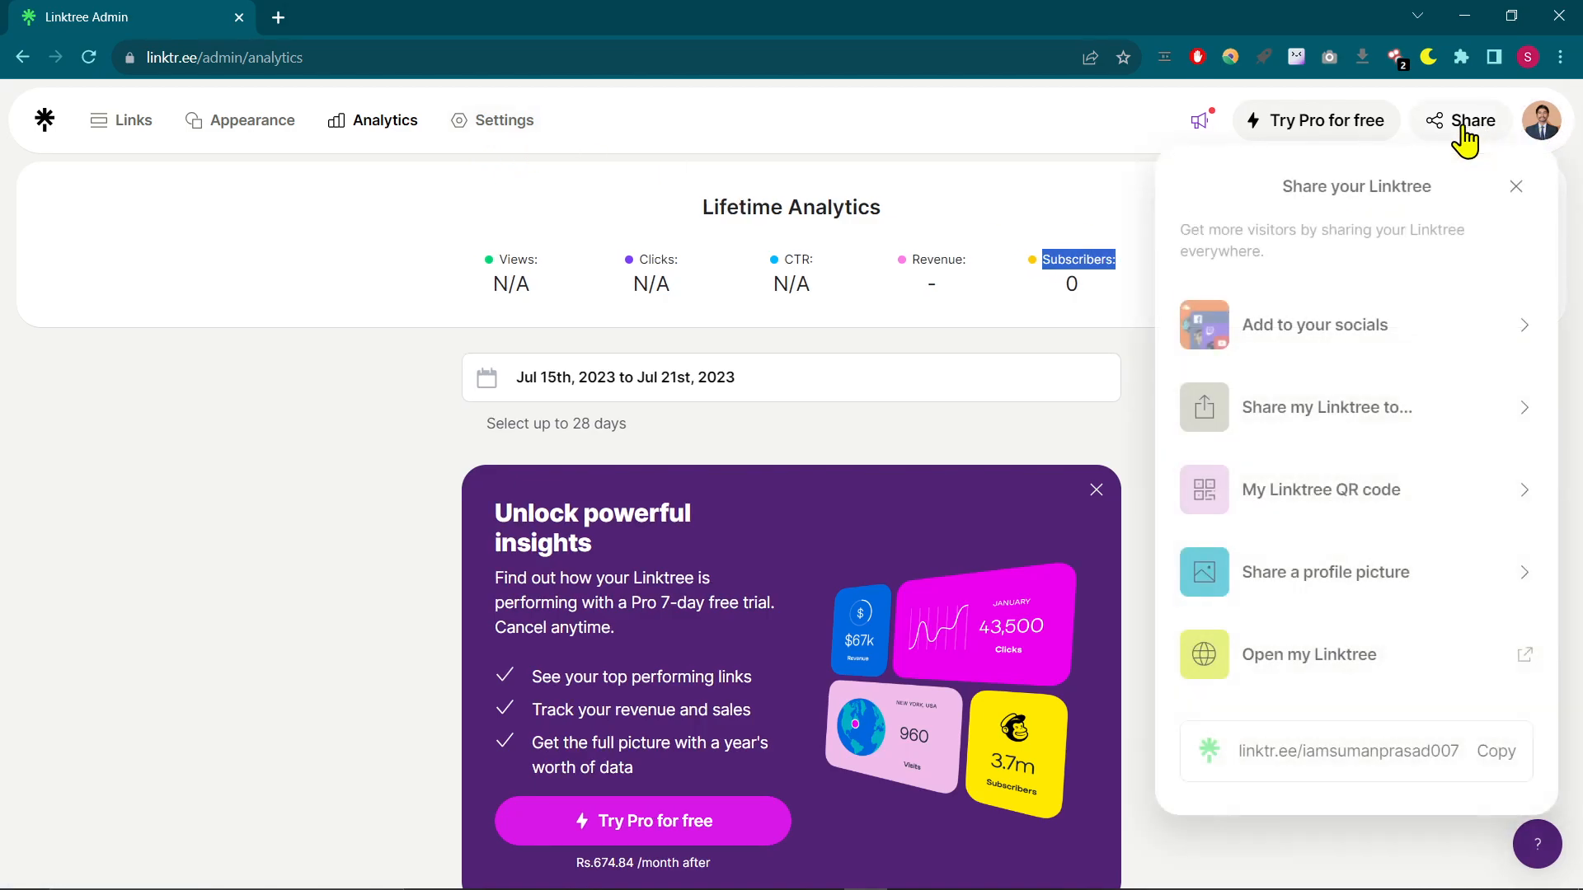
left_click(1491, 765)
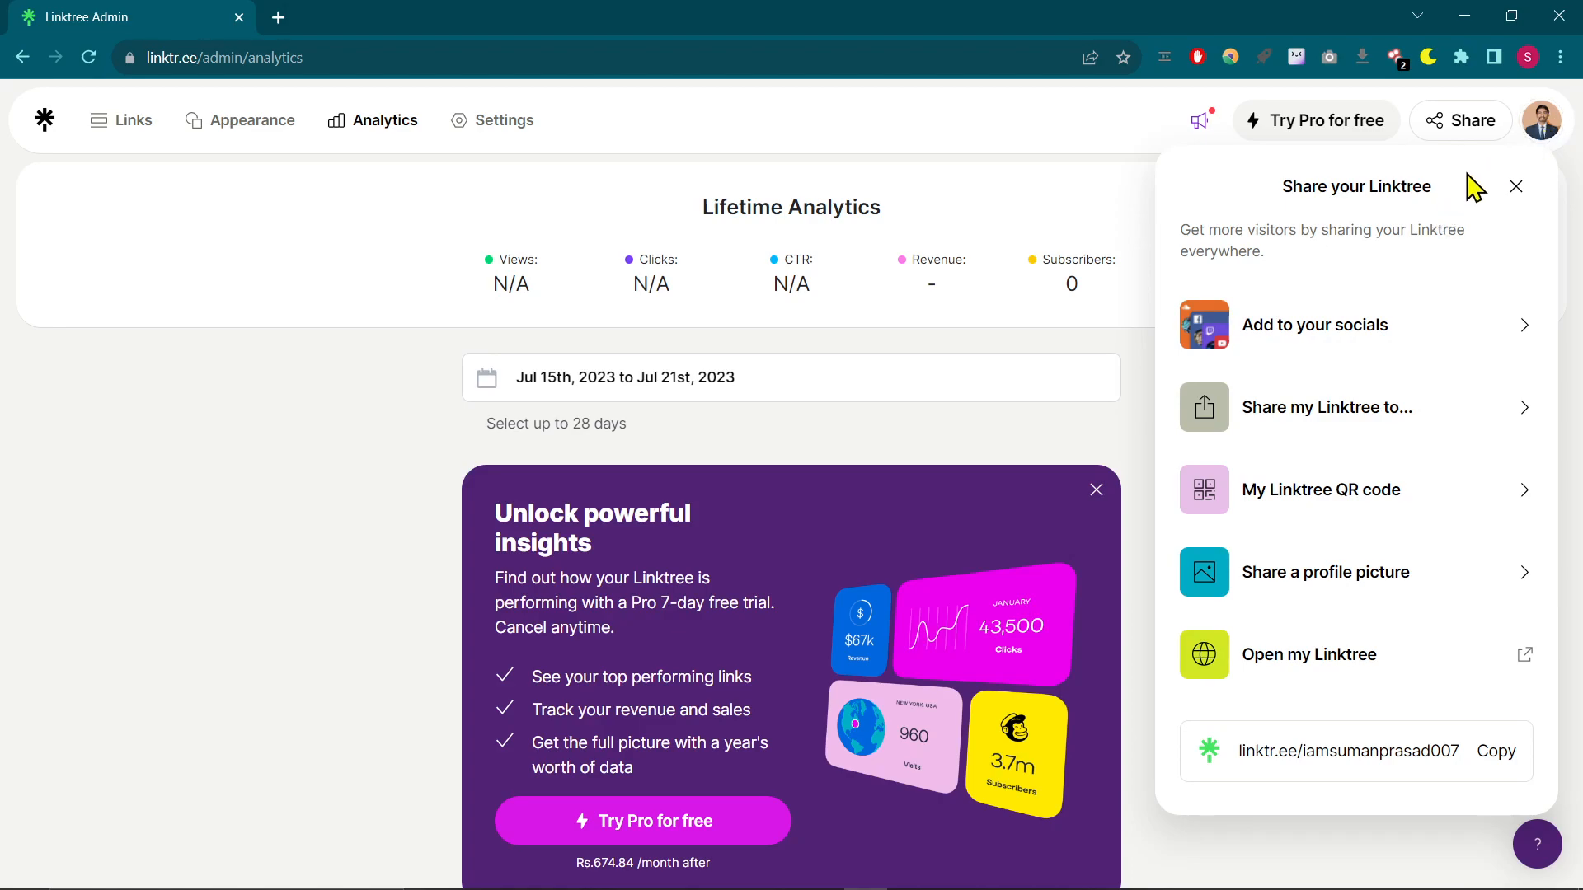
- Open the account's billing page to view the available plans
left_click(1540, 124)
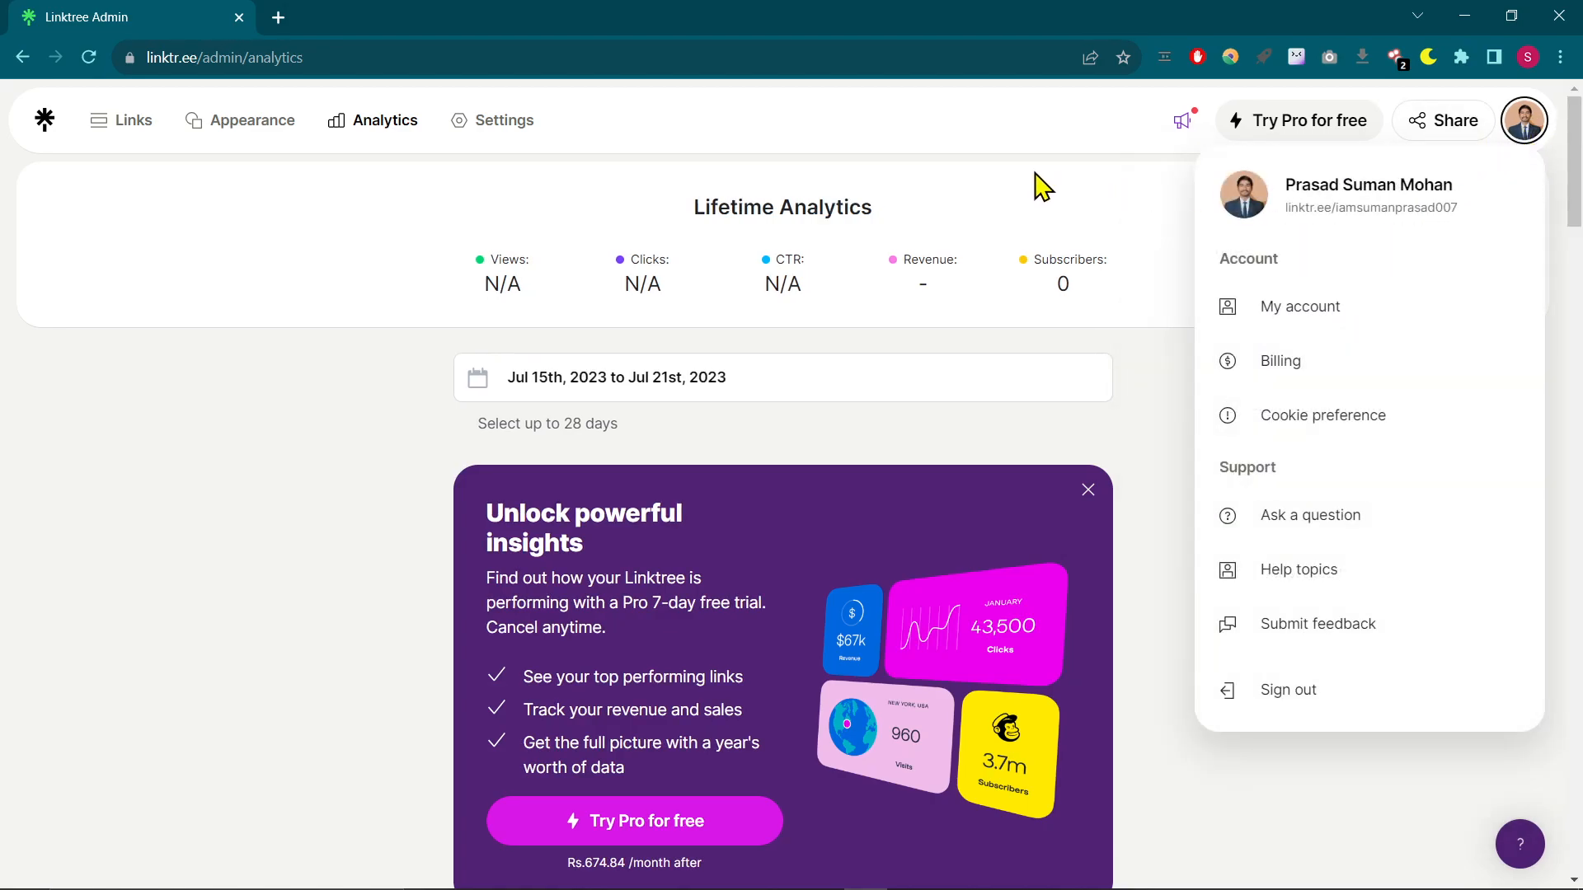
left_click(1342, 369)
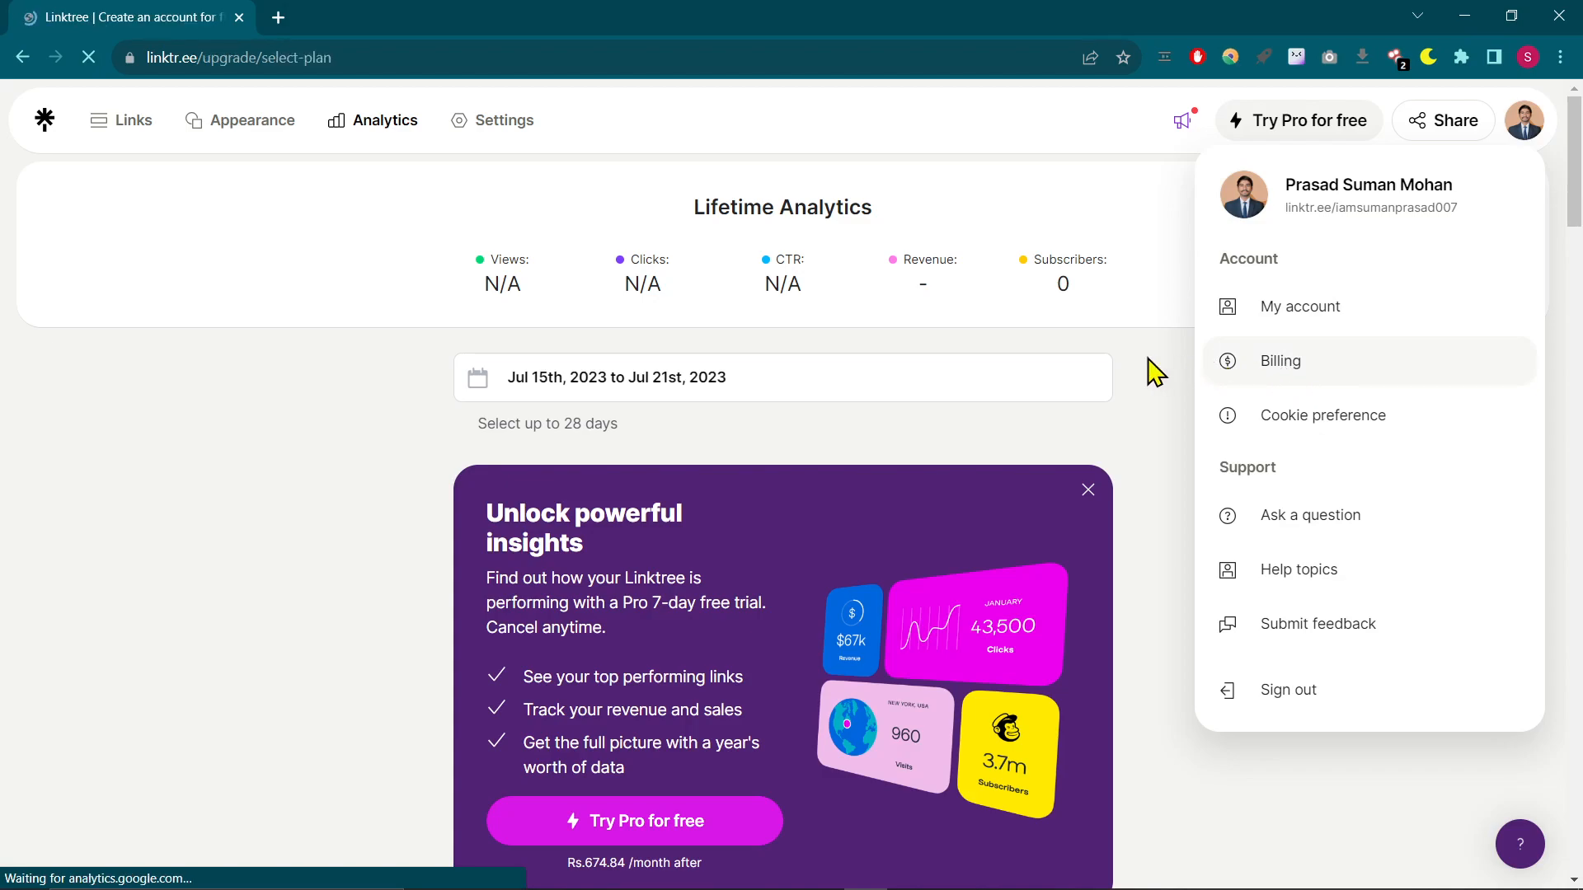